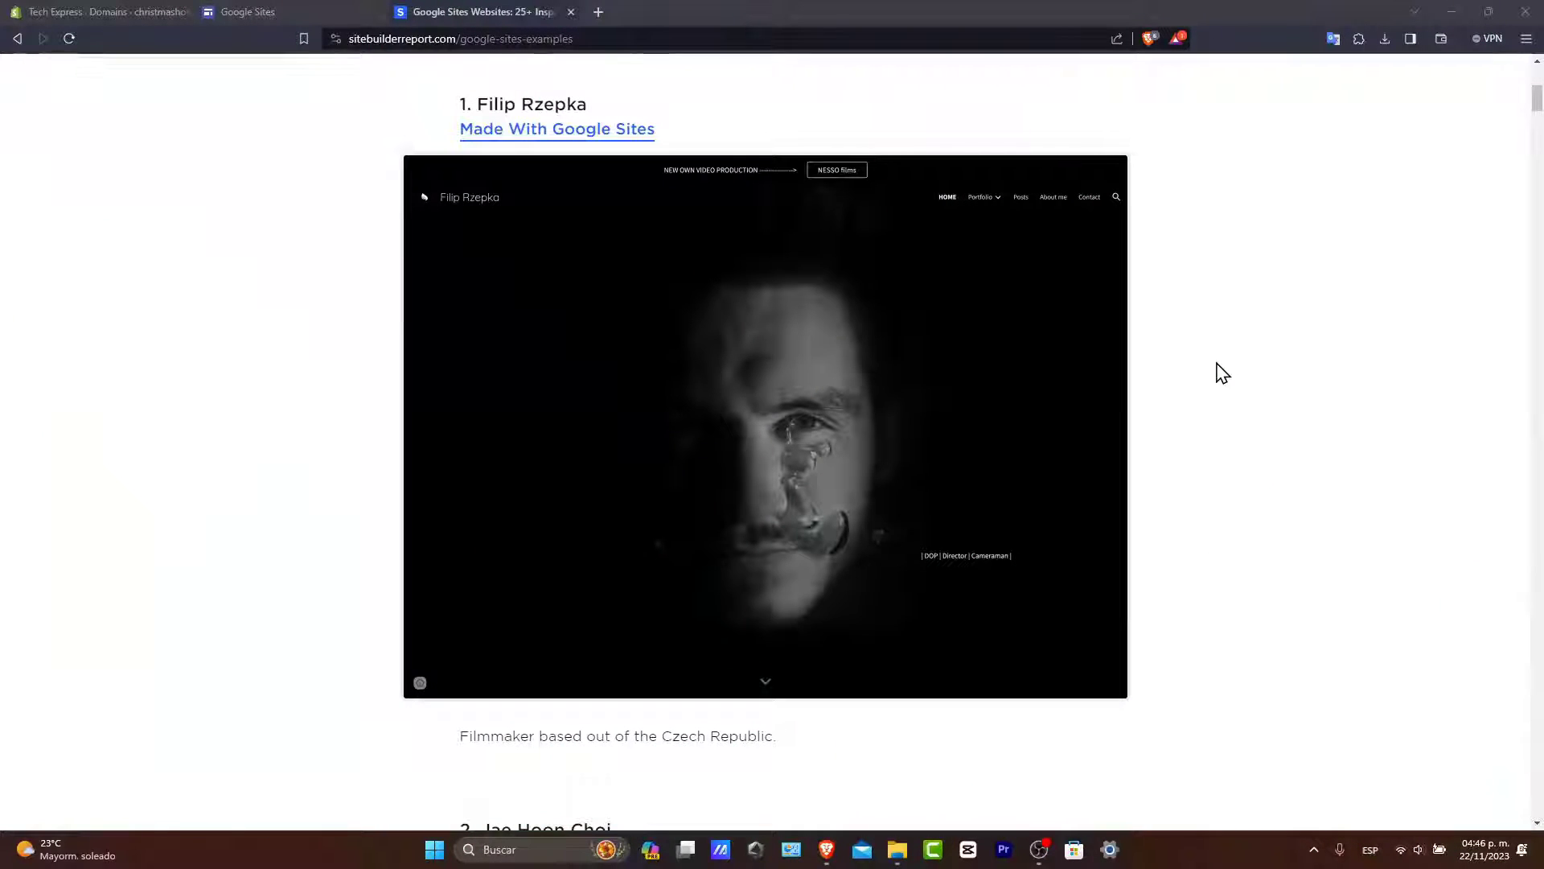
# Leave the SiteBuilderReport article and switch to the Google Sites home page tab.
pyautogui.scroll(-9, 1213, 372)
pyautogui.scroll(-3, 1134, 394)
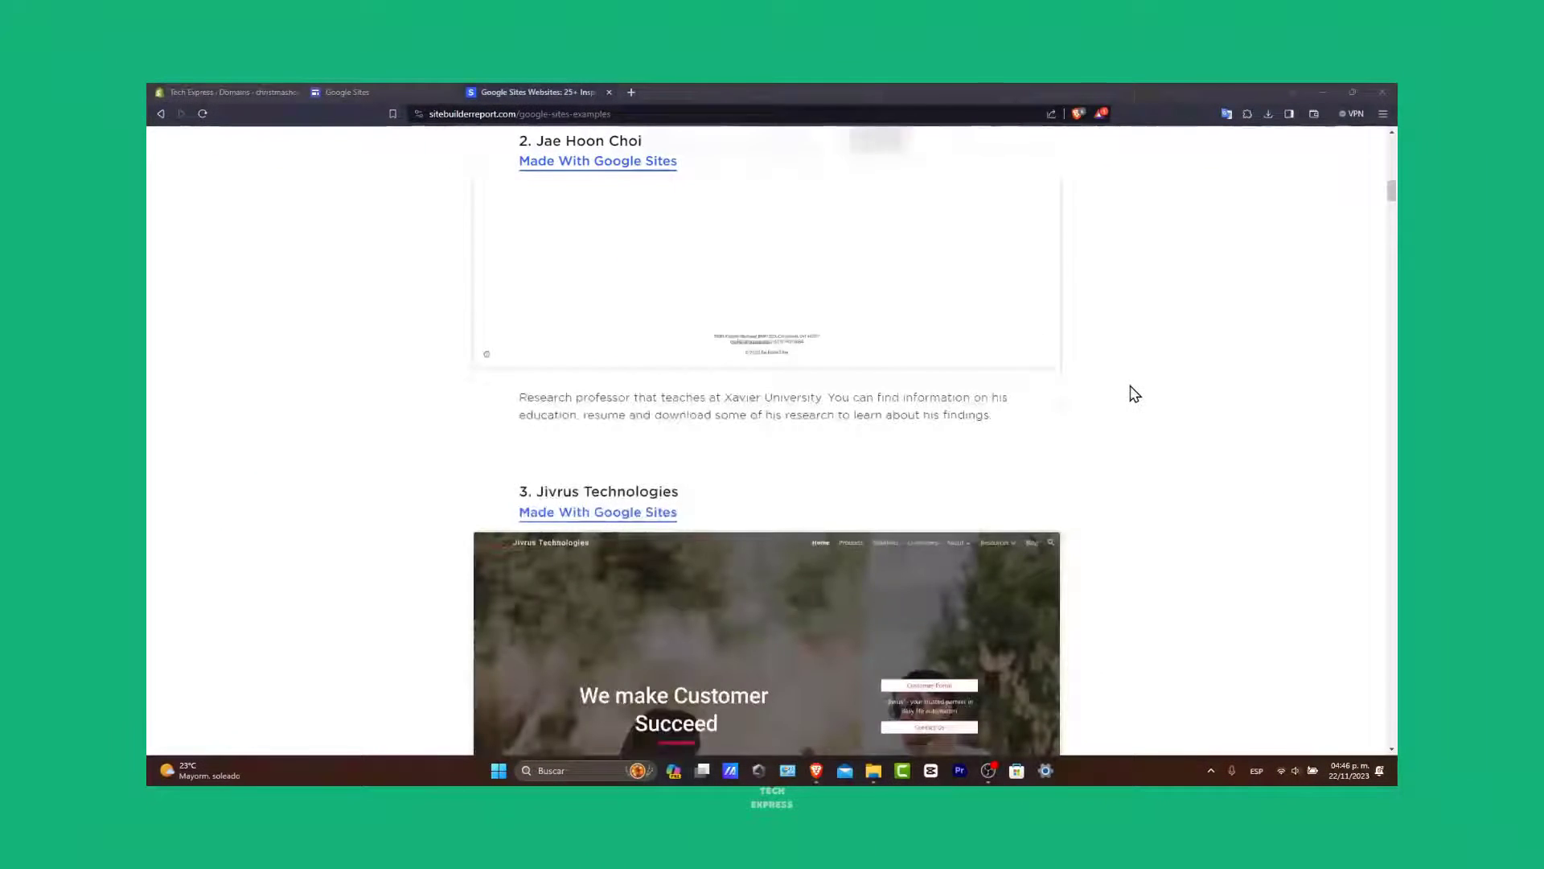
pyautogui.scroll(-5, 1134, 394)
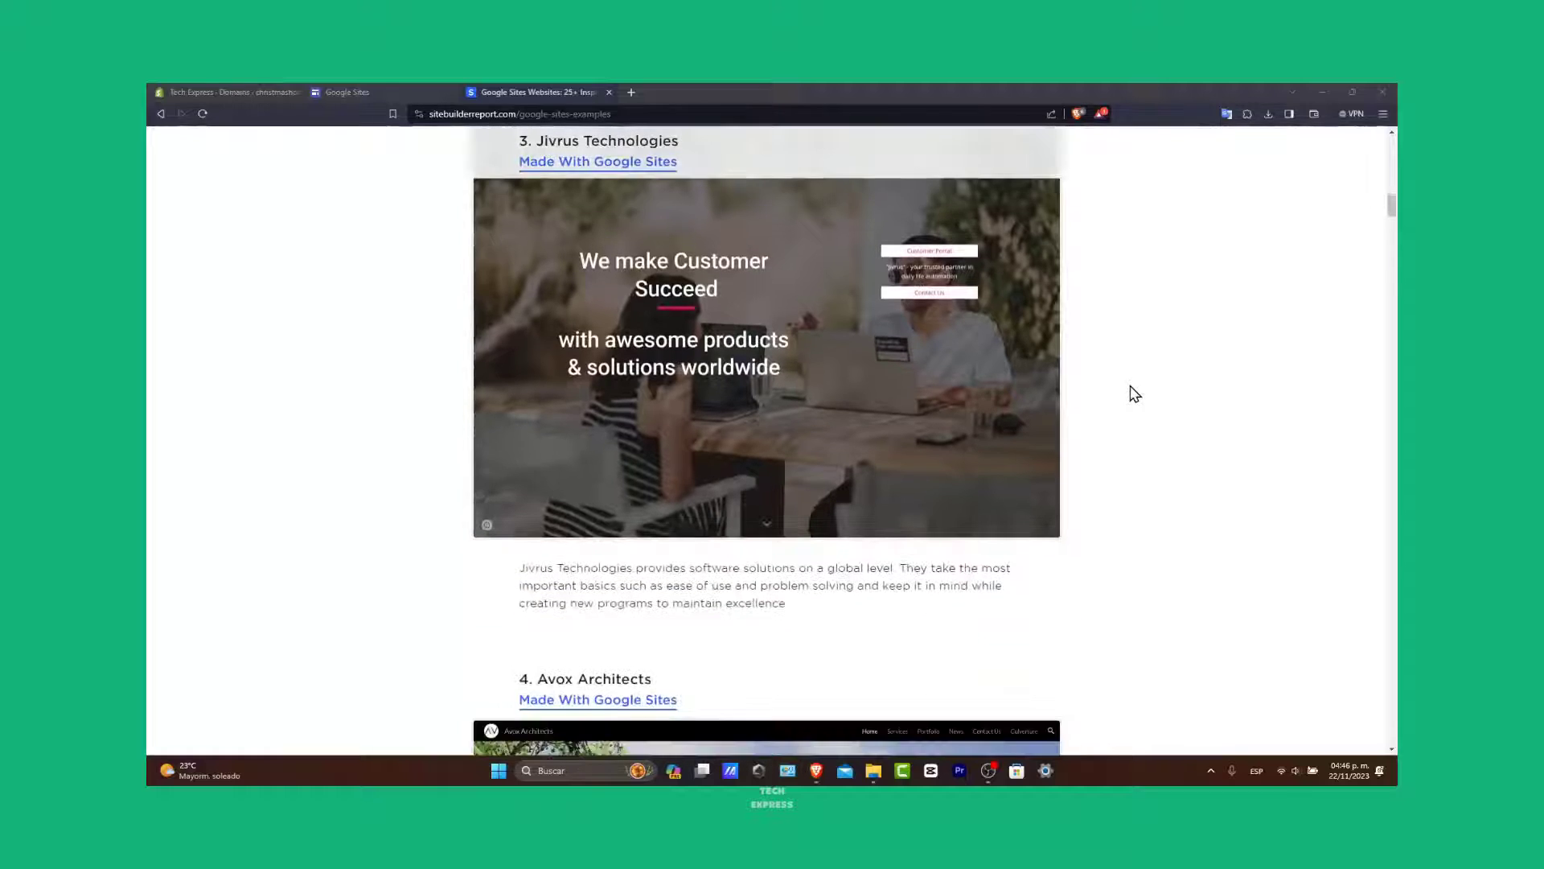
pyautogui.scroll(-6, 1135, 393)
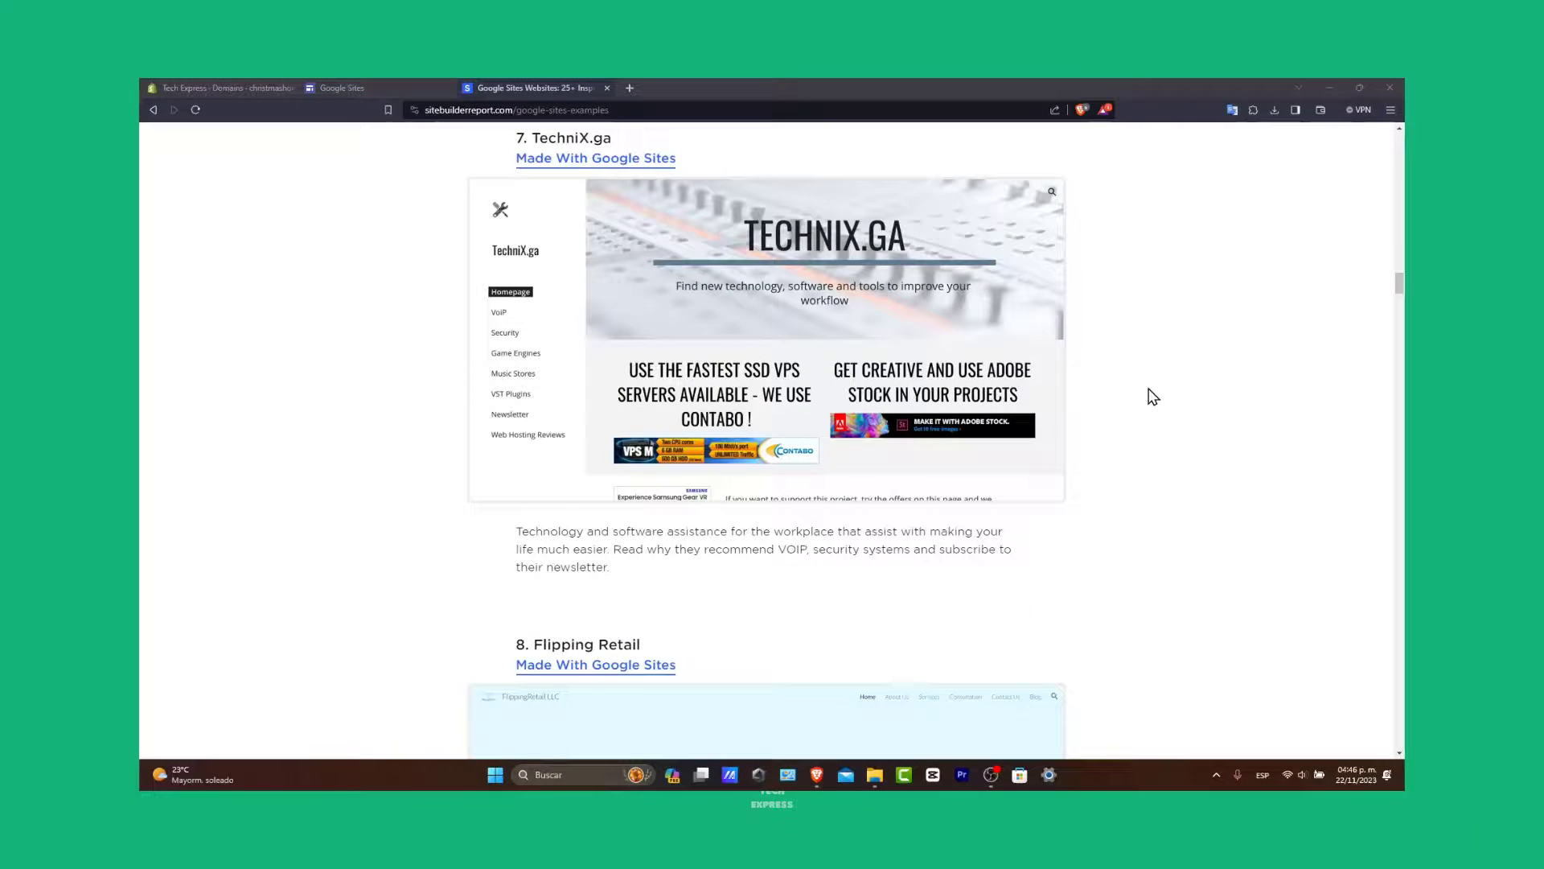
pyautogui.scroll(20, 1153, 396)
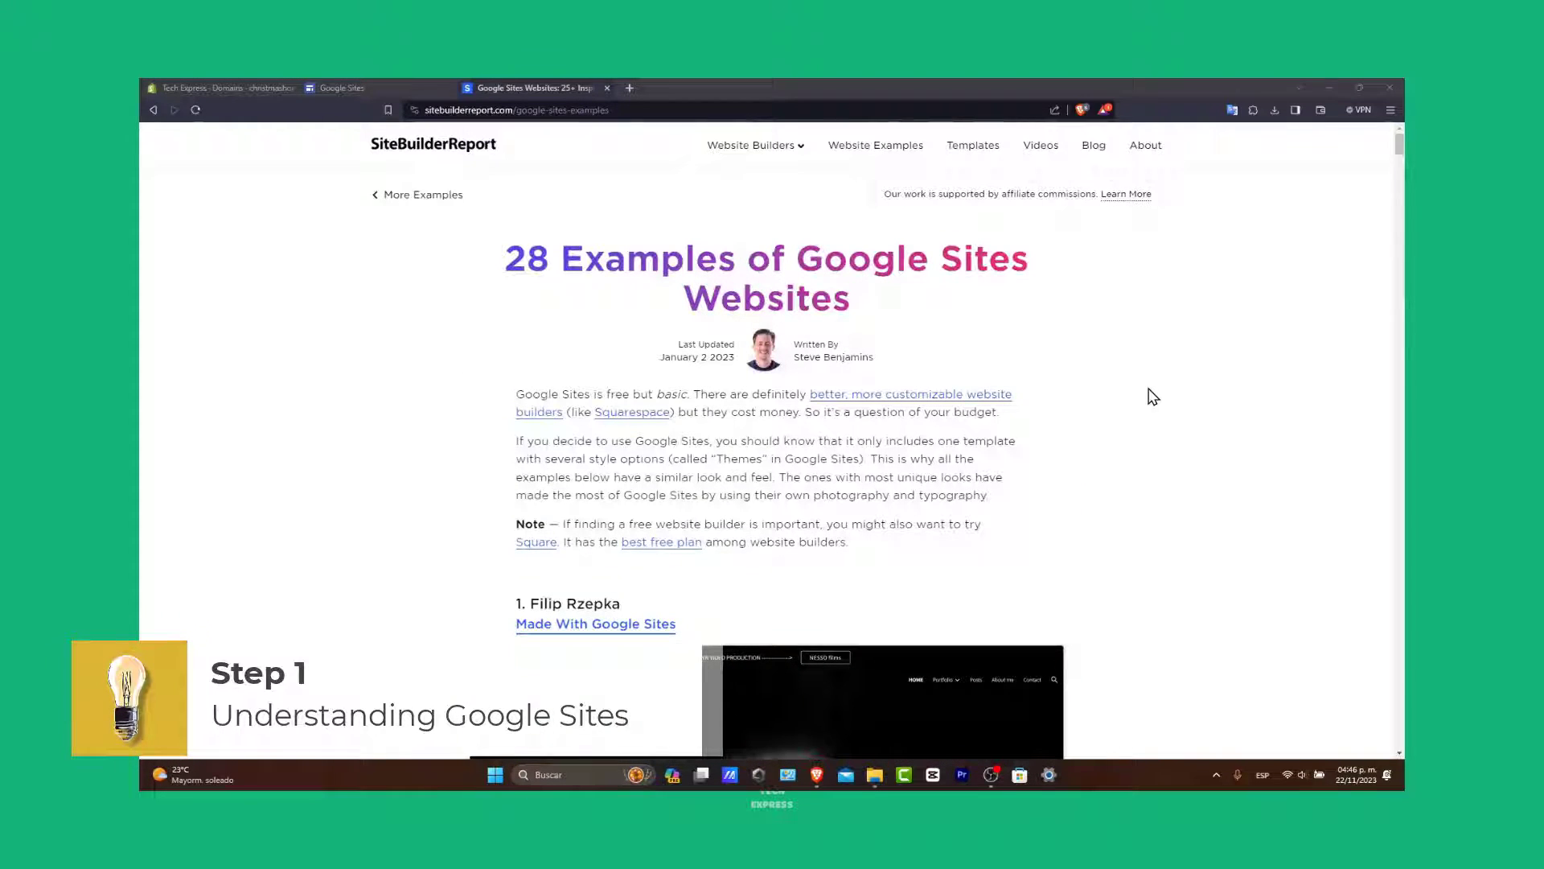
pyautogui.click(372, 86)
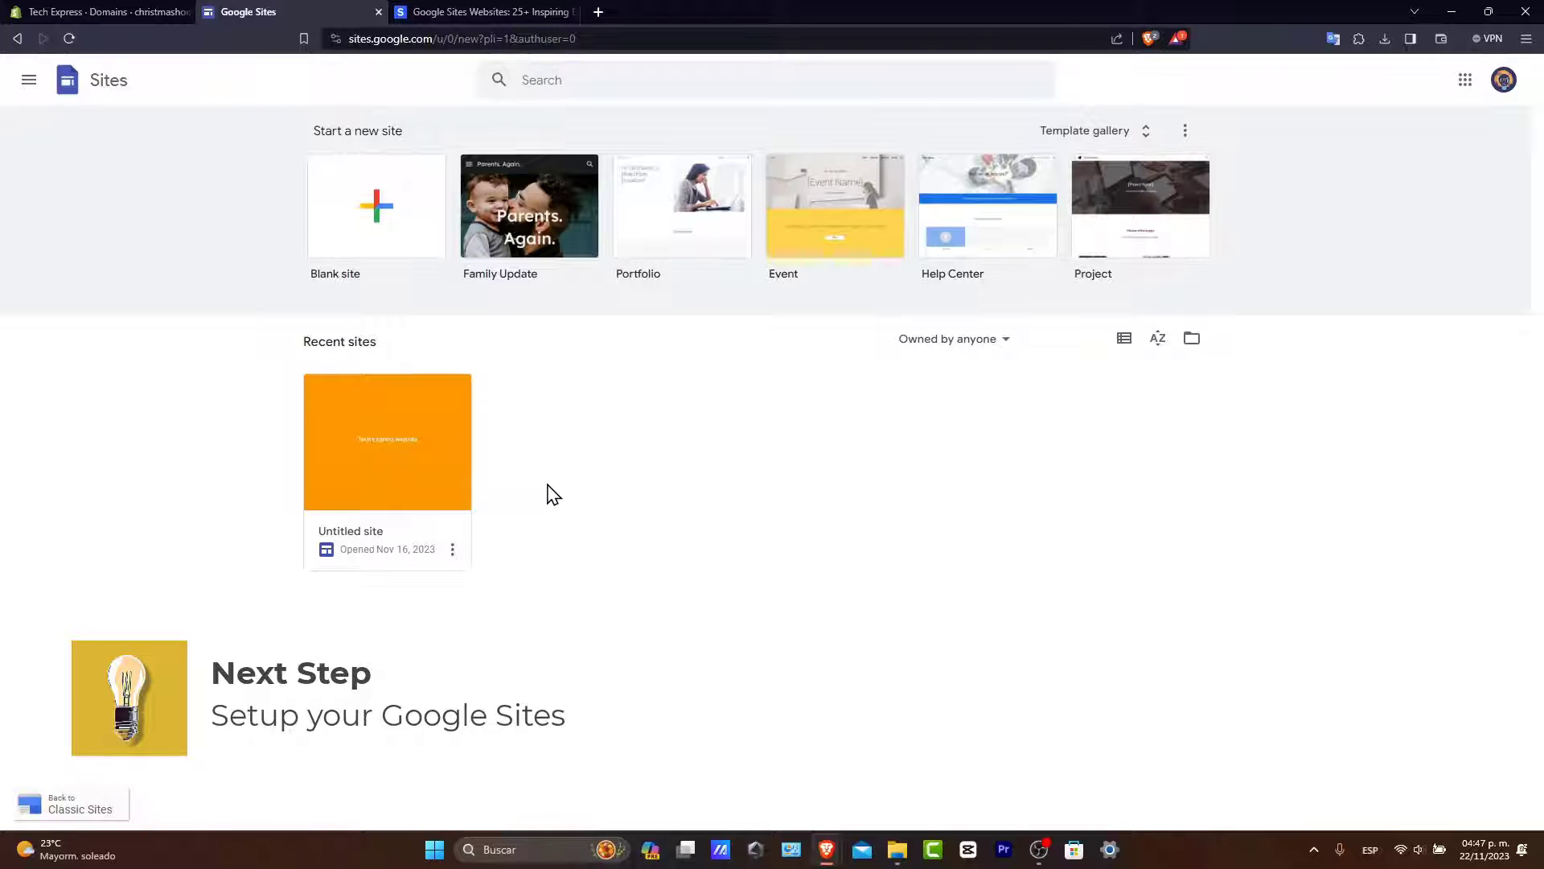
pyautogui.click(443, 38)
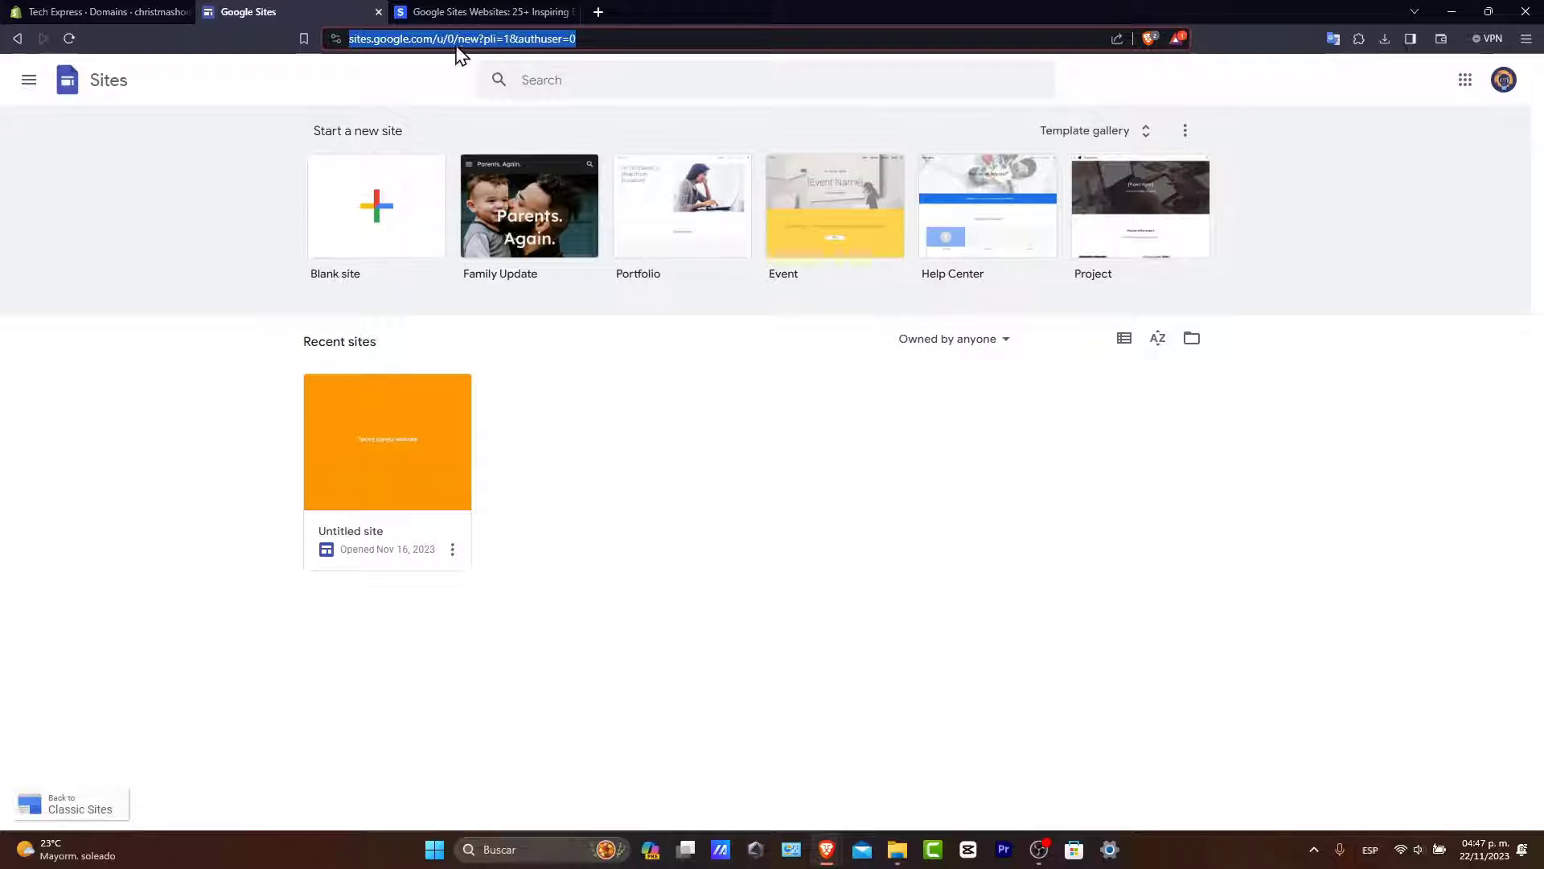
pyautogui.click(859, 521)
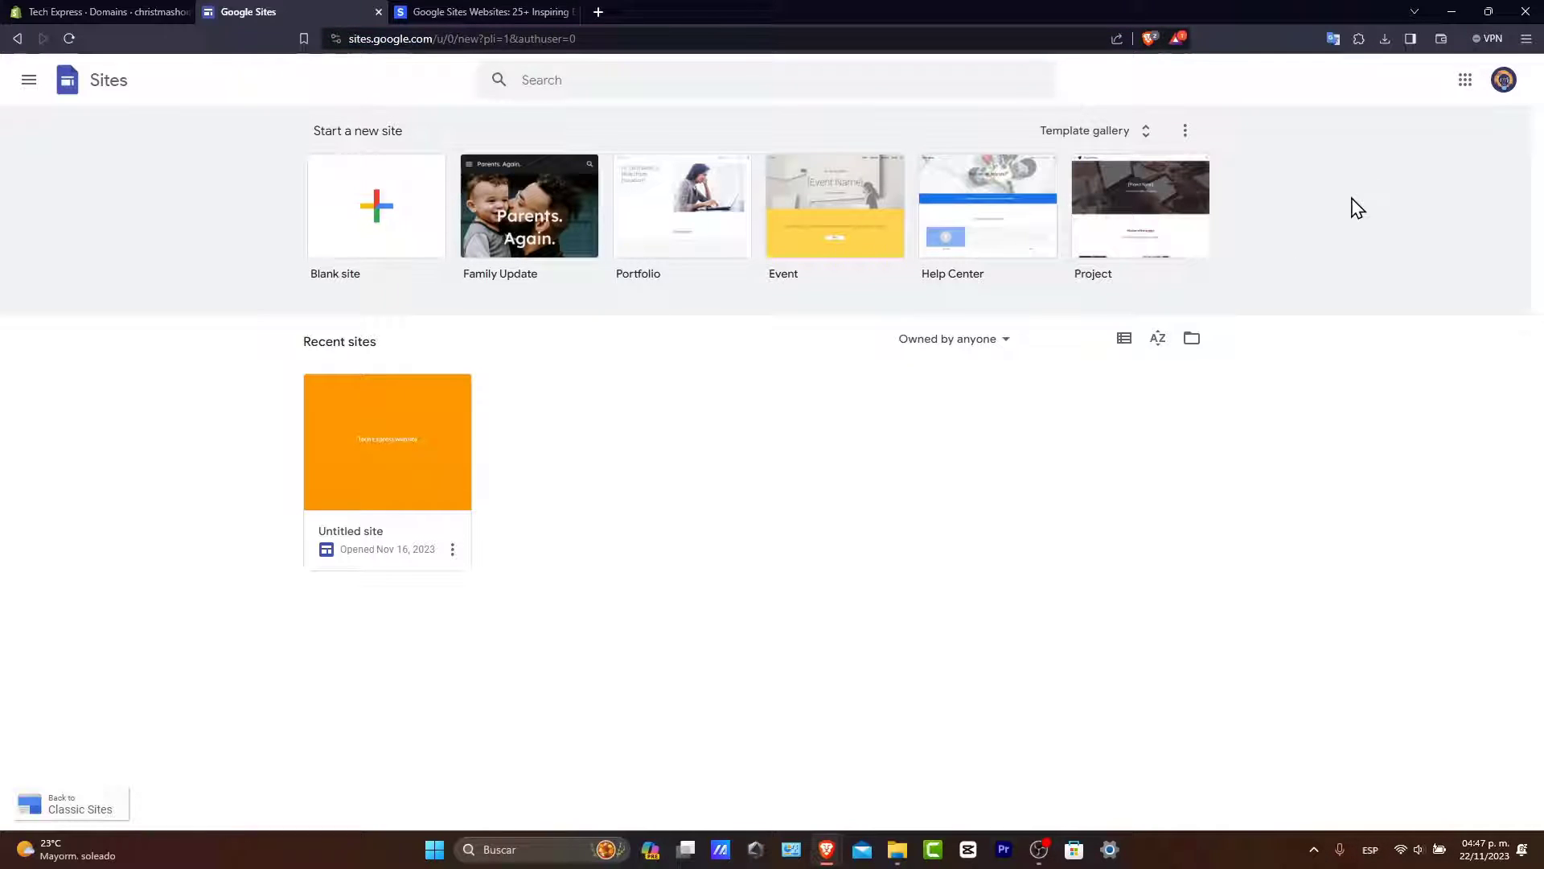
pyautogui.click(1501, 81)
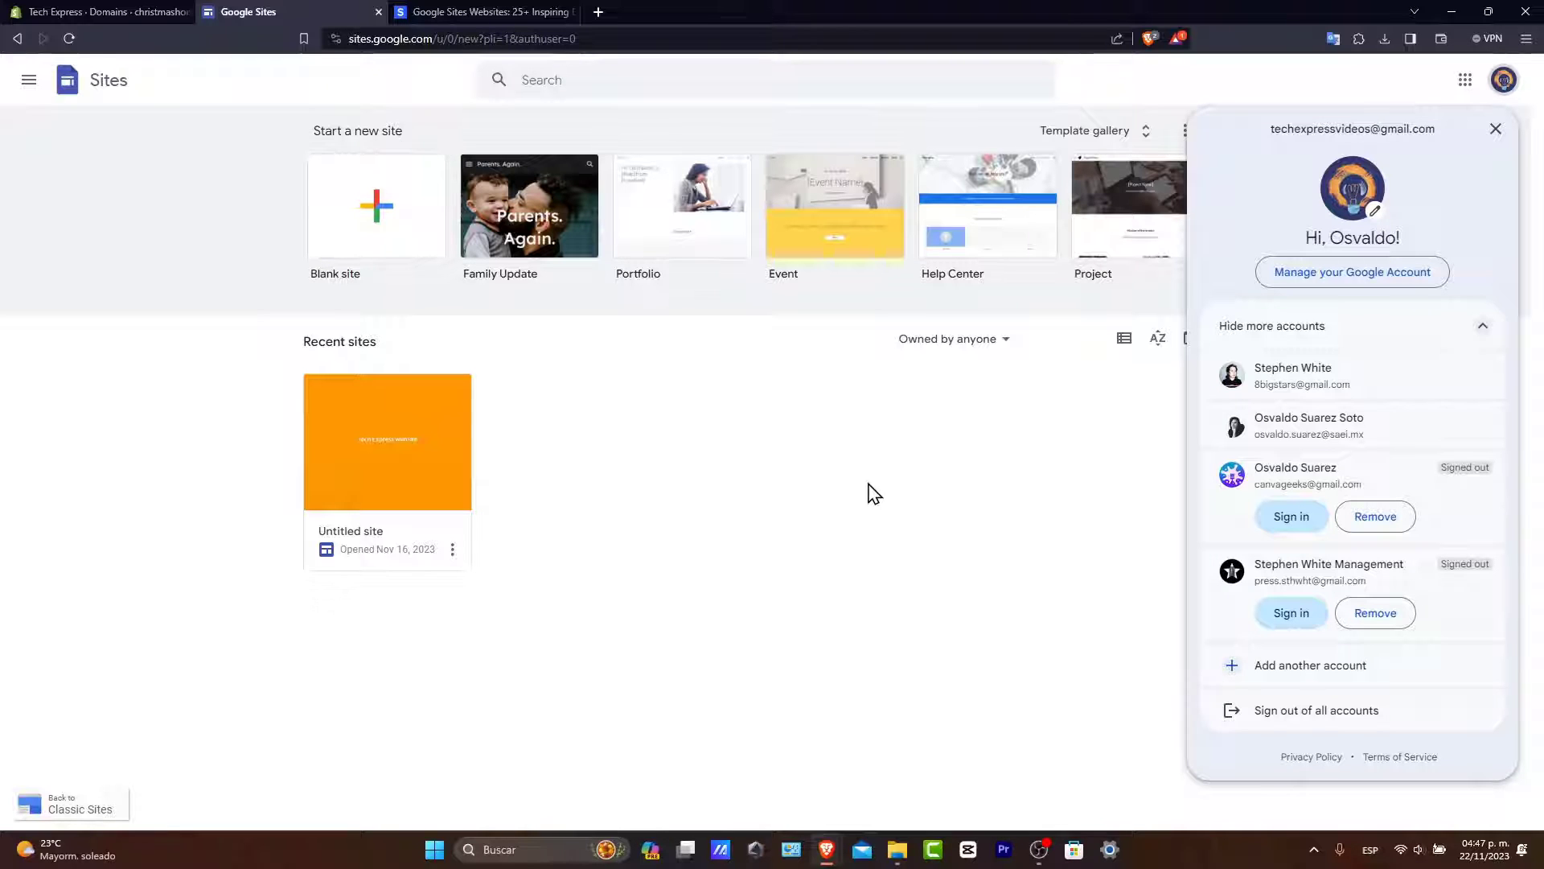
pyautogui.click(1511, 78)
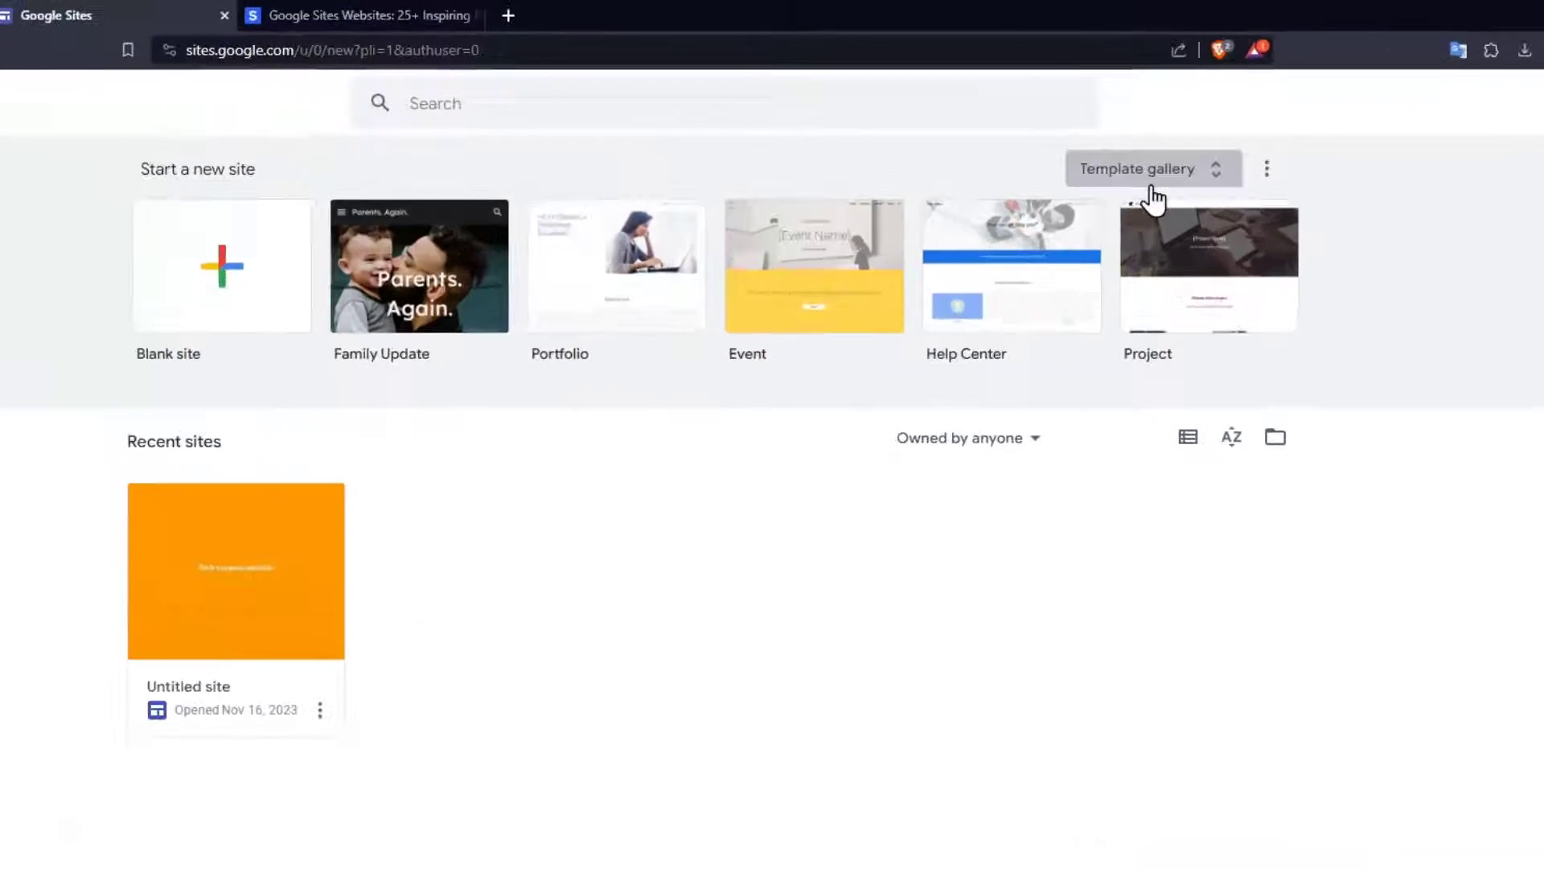
# Create a new site from the Restaurant template in the full template gallery.
pyautogui.click(1095, 131)
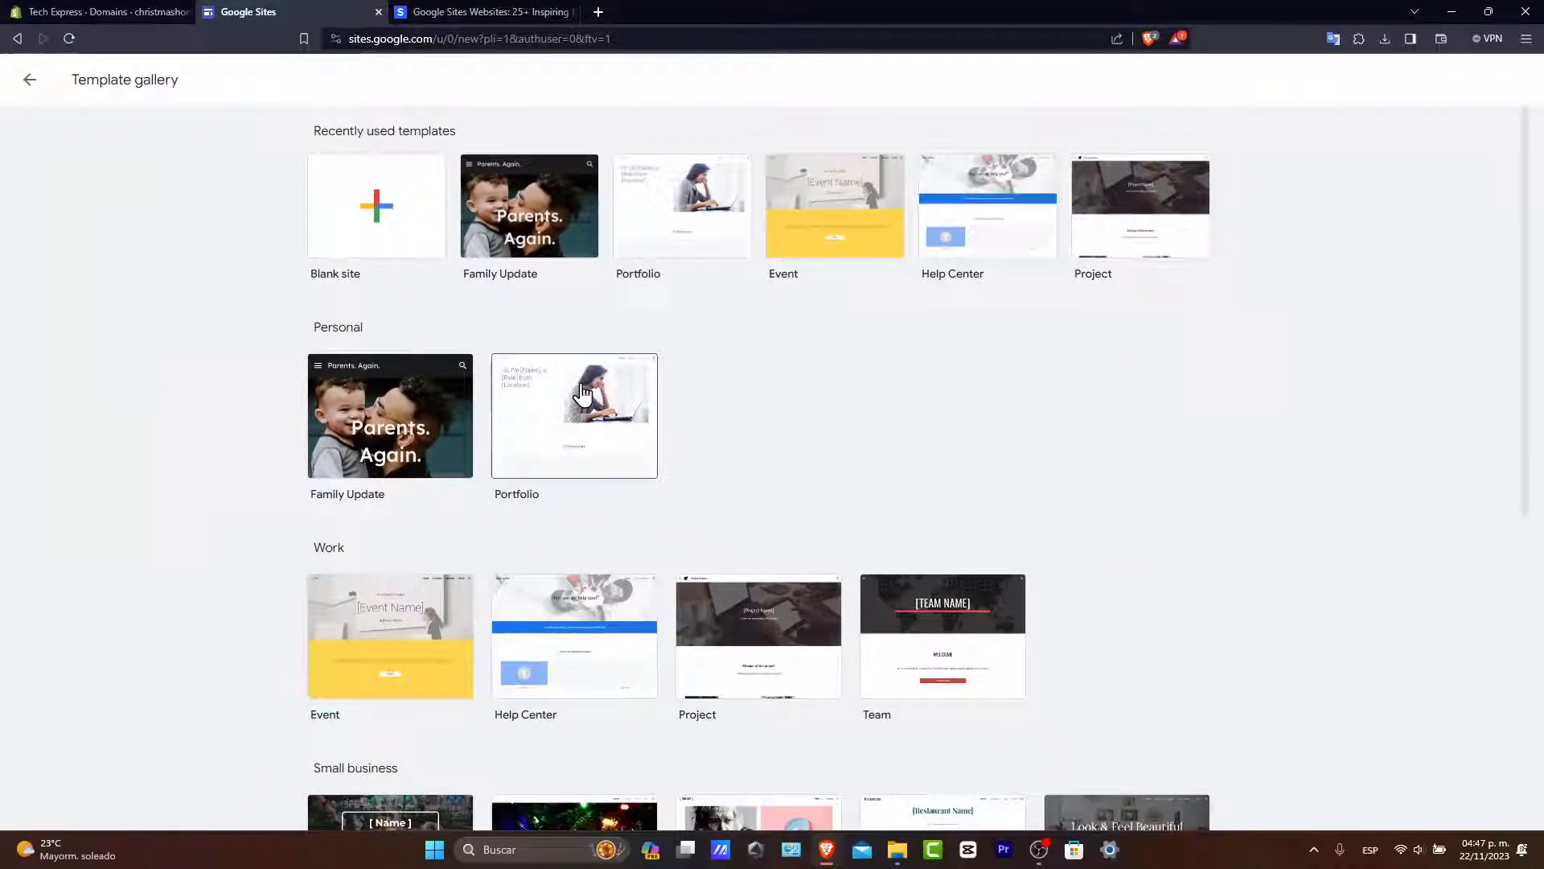
pyautogui.scroll(-3, 309, 474)
pyautogui.scroll(-3, 416, 370)
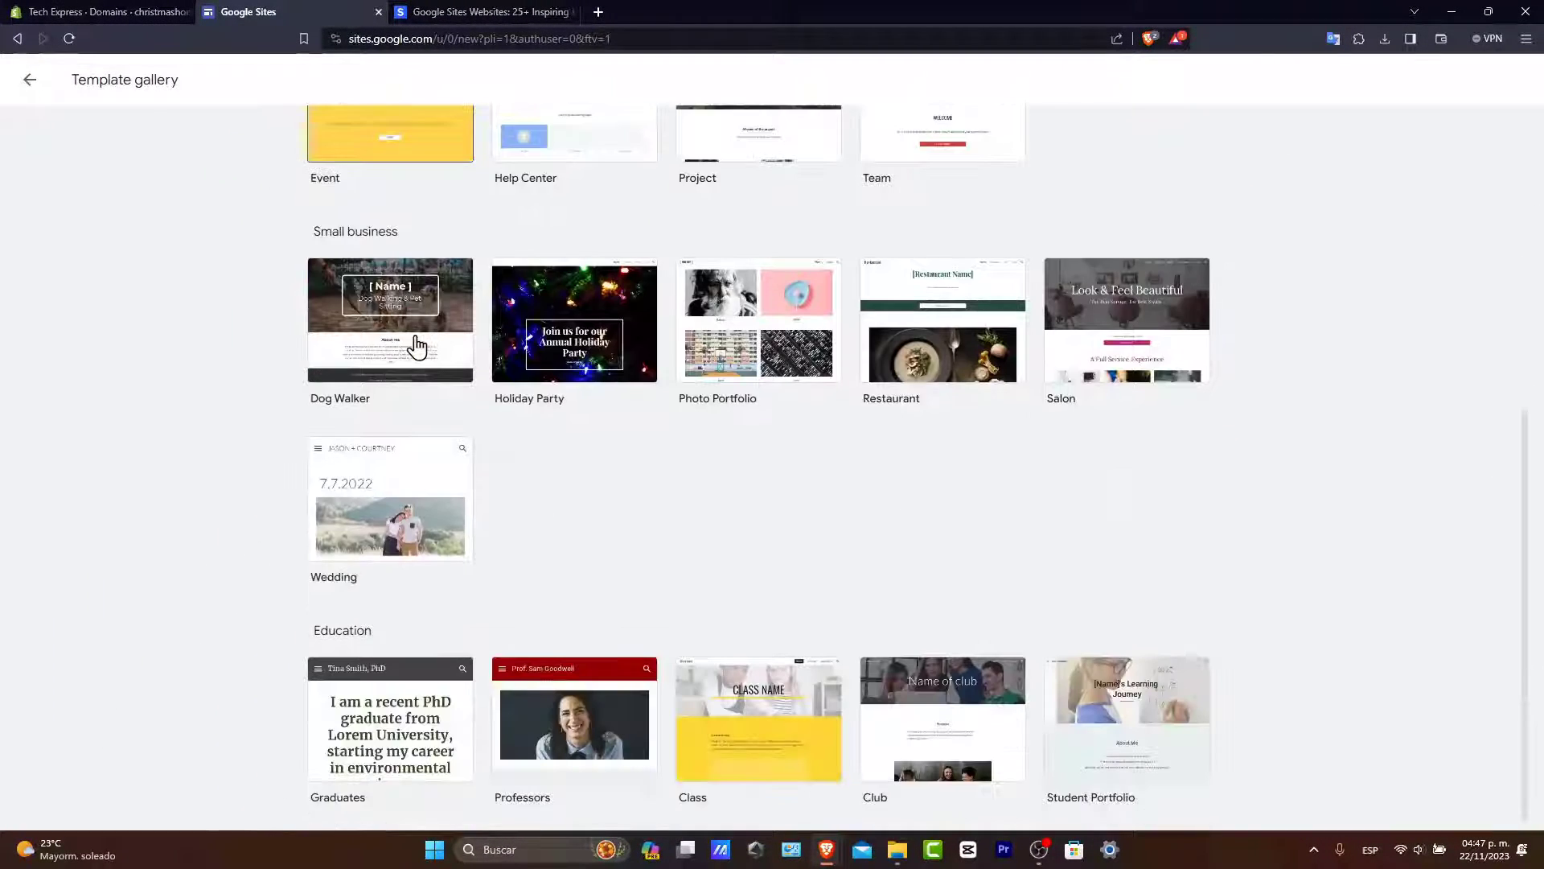
pyautogui.scroll(-1, 421, 437)
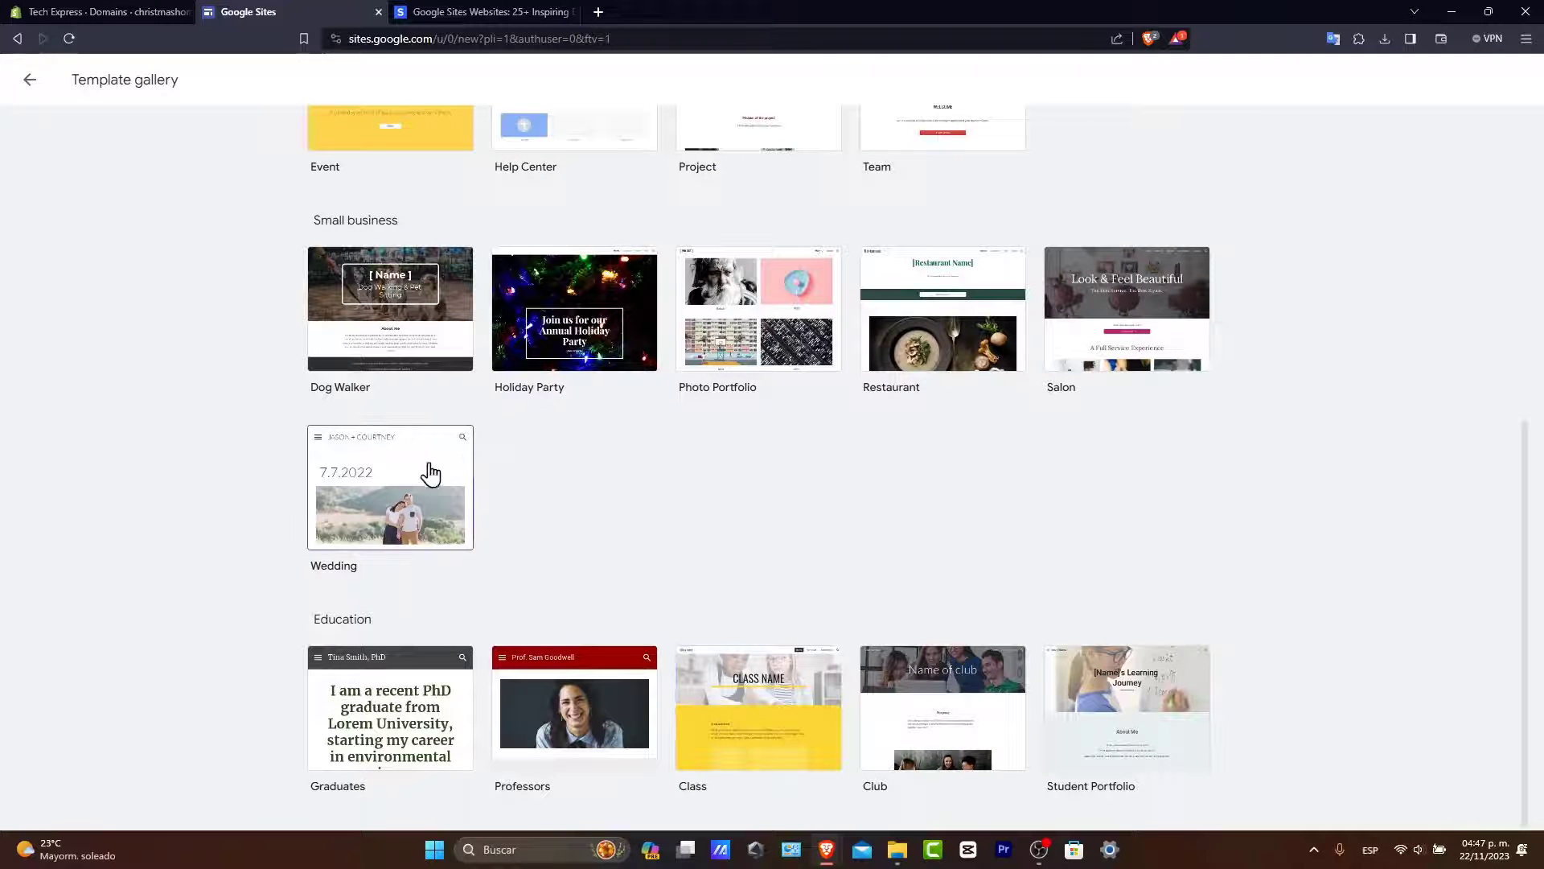
pyautogui.scroll(3, 917, 571)
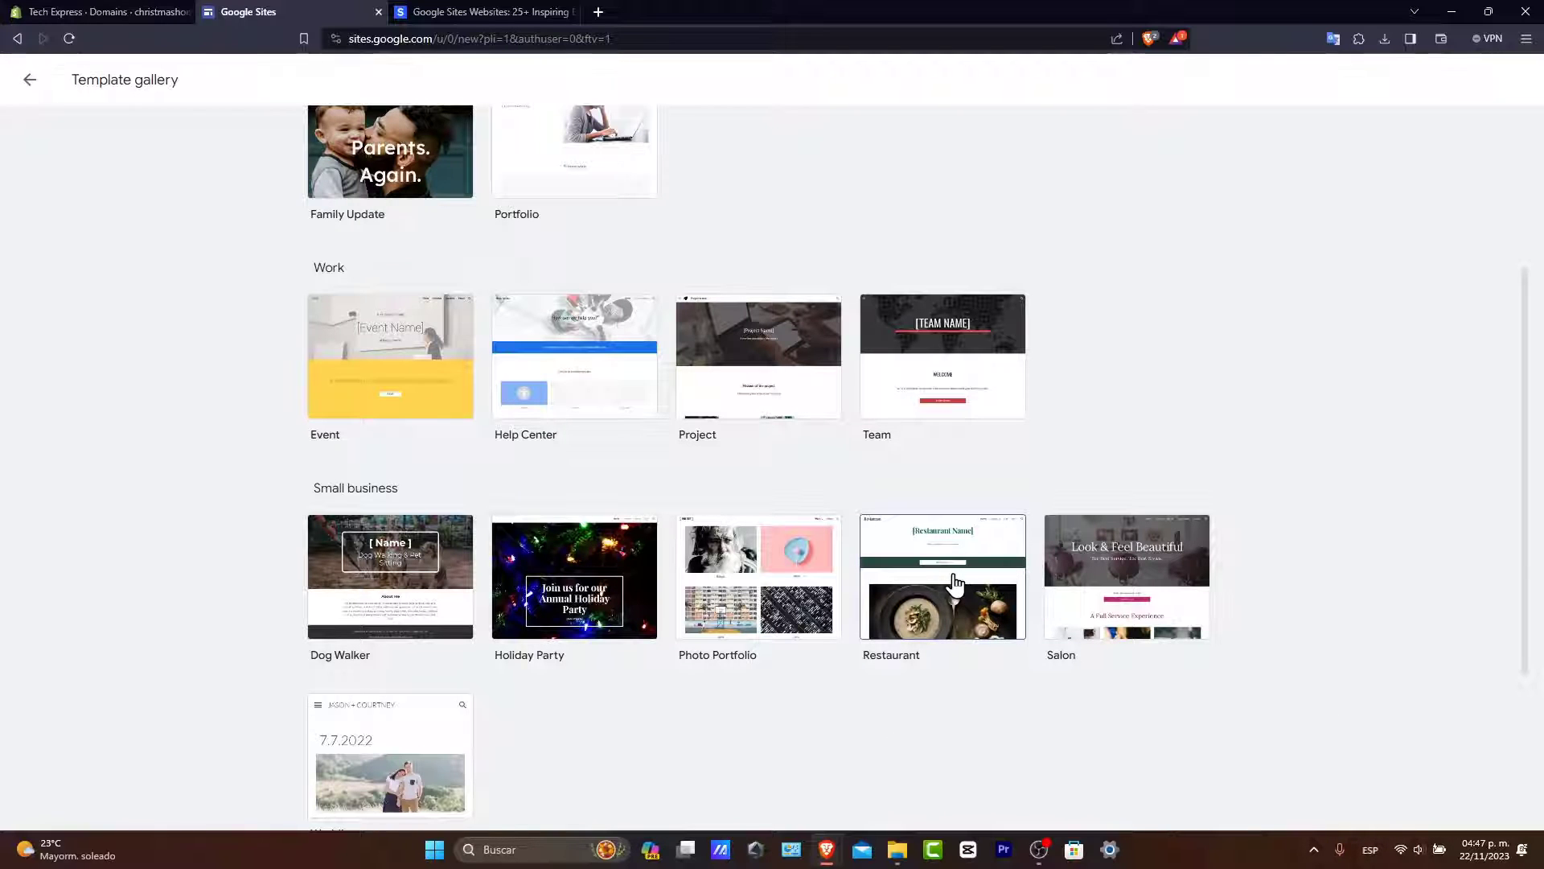
pyautogui.click(954, 574)
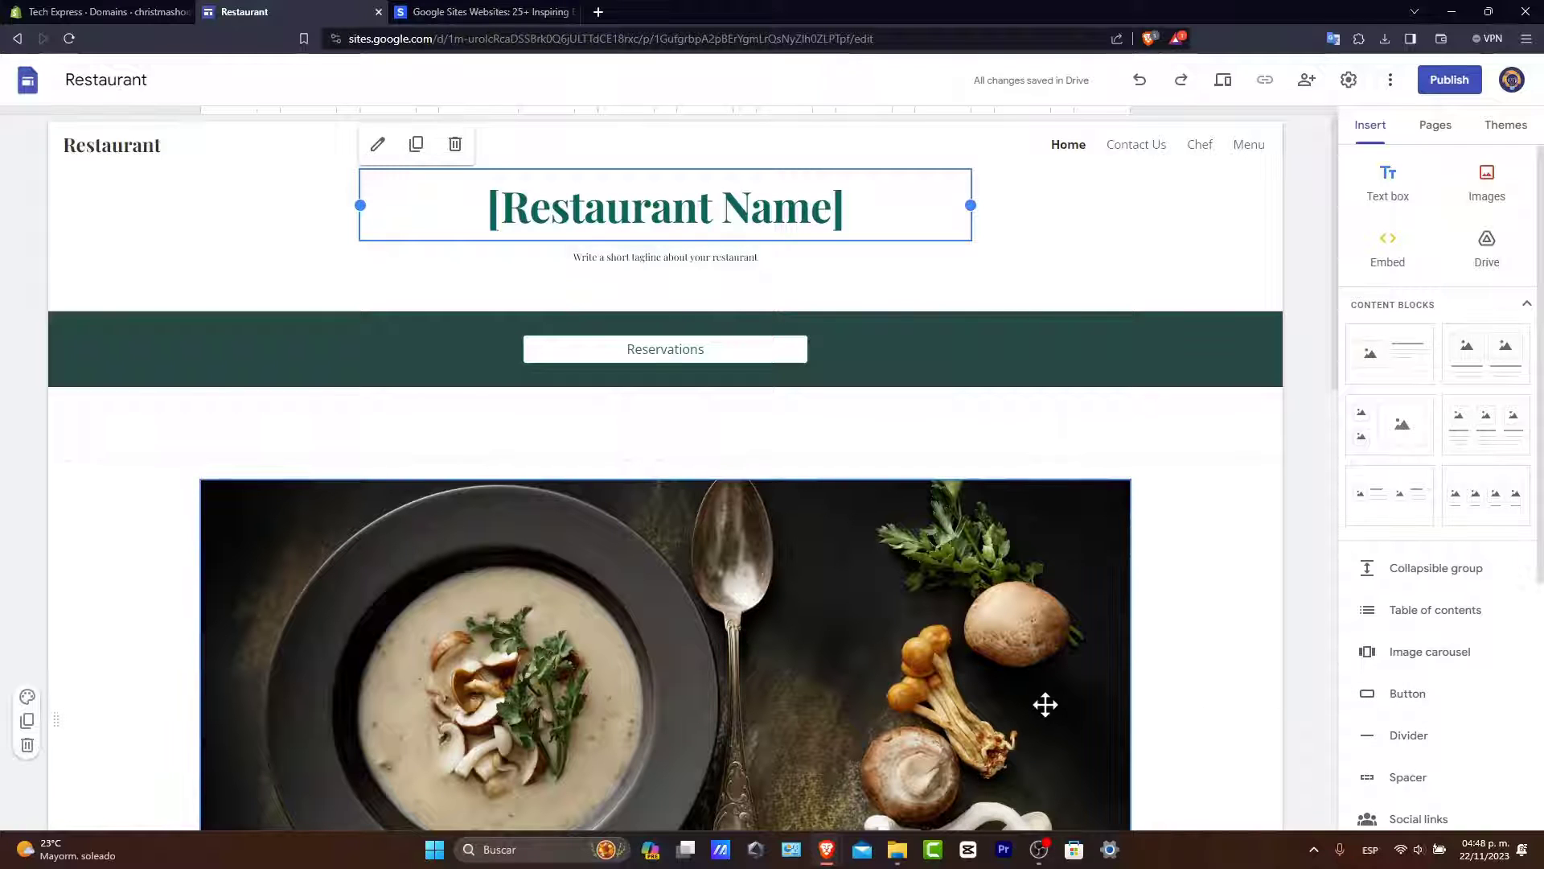
# Change the home page header type to Cover after trying Banner and Large banner.
pyautogui.click(1032, 276)
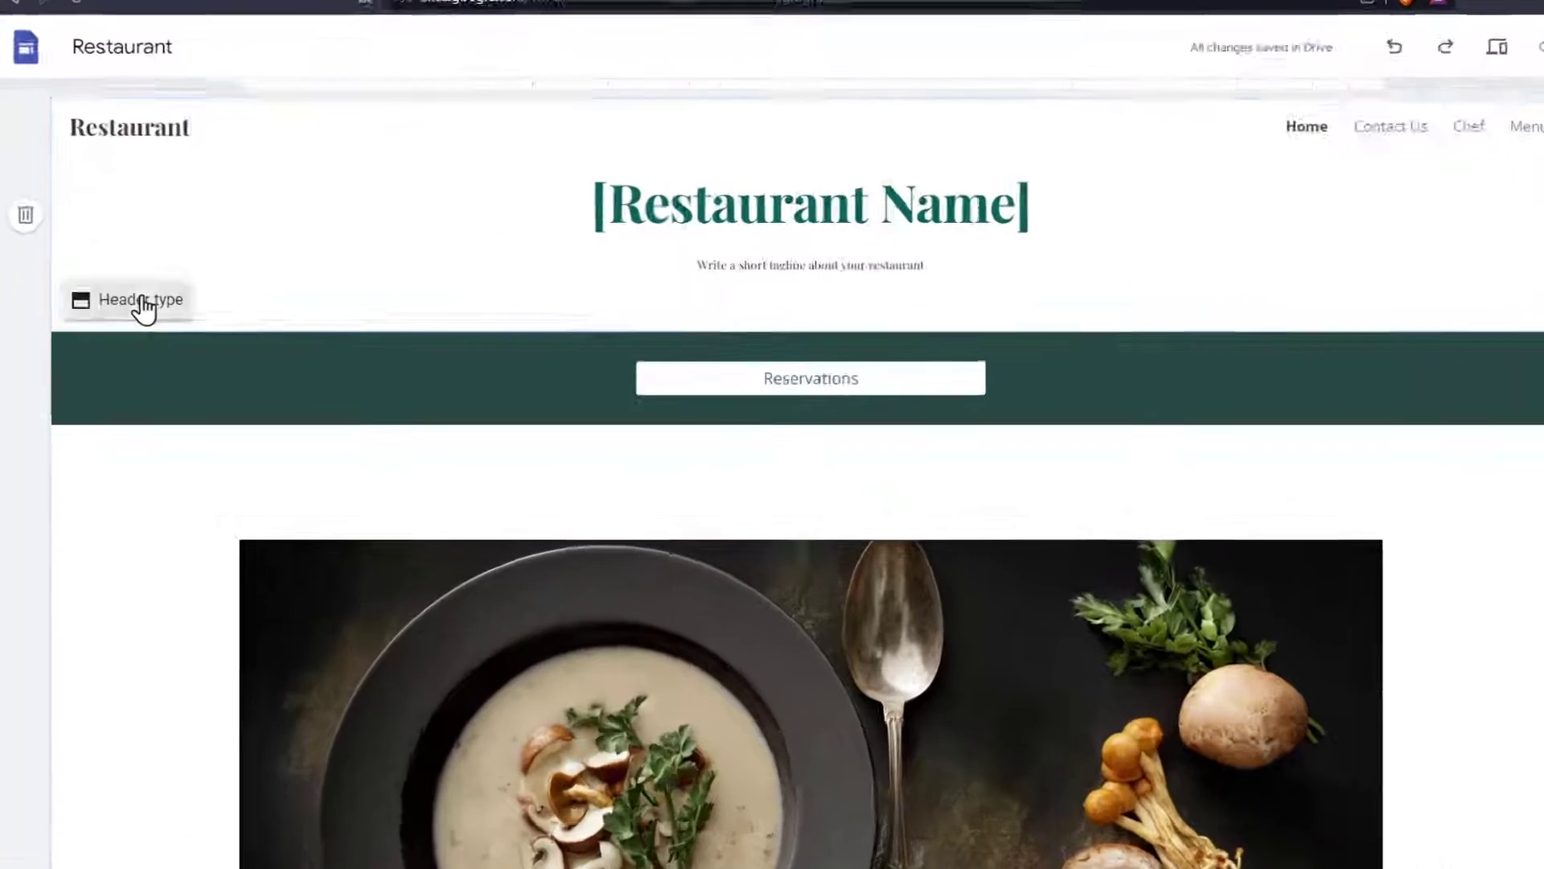
pyautogui.click(117, 287)
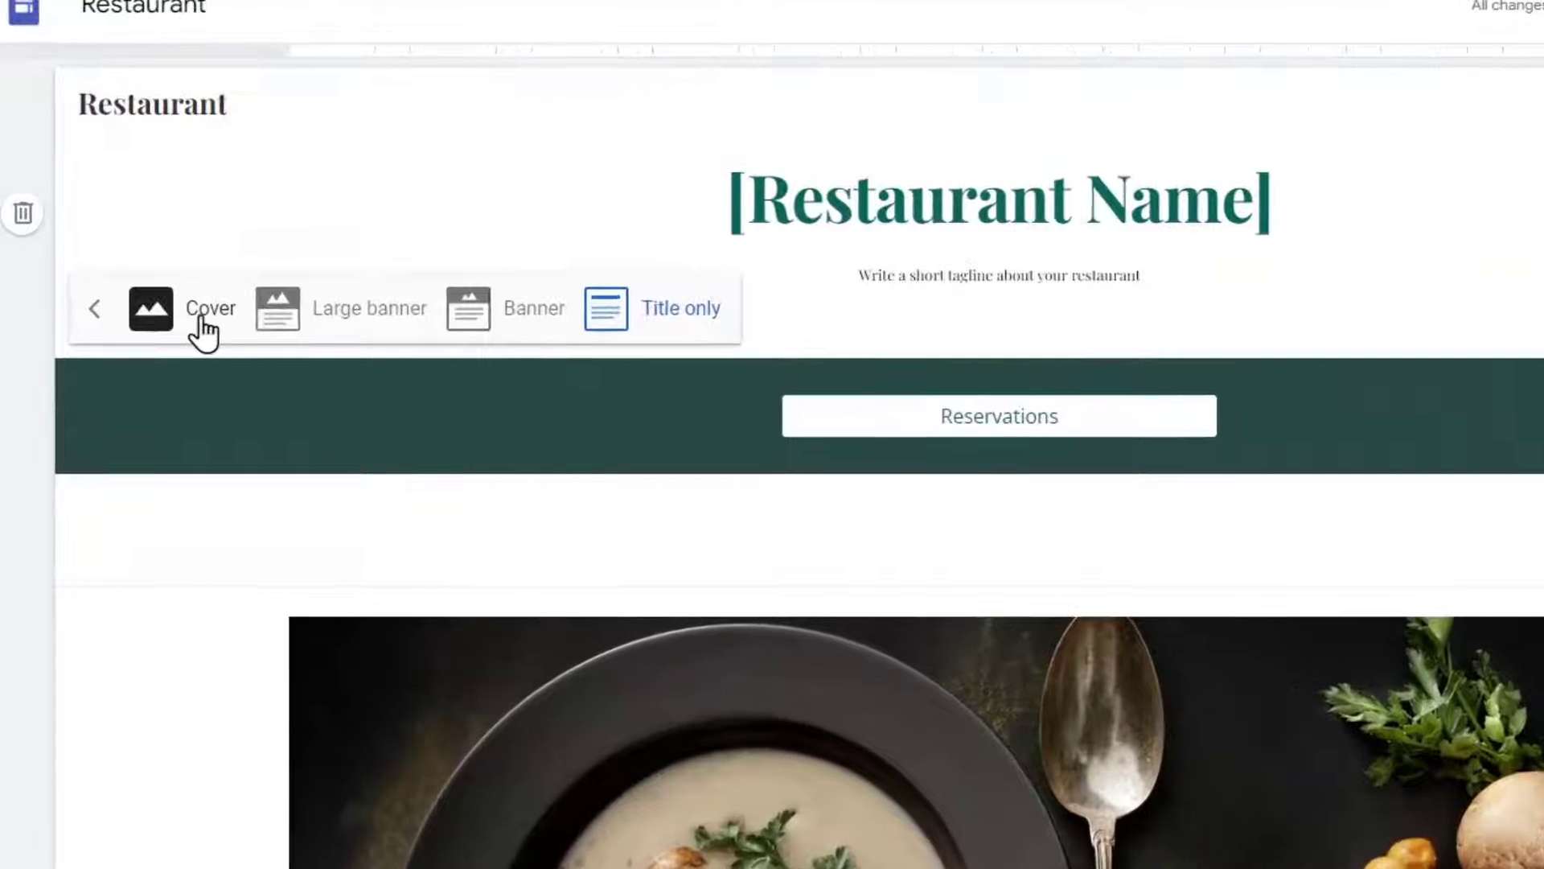
pyautogui.click(541, 314)
pyautogui.click(393, 457)
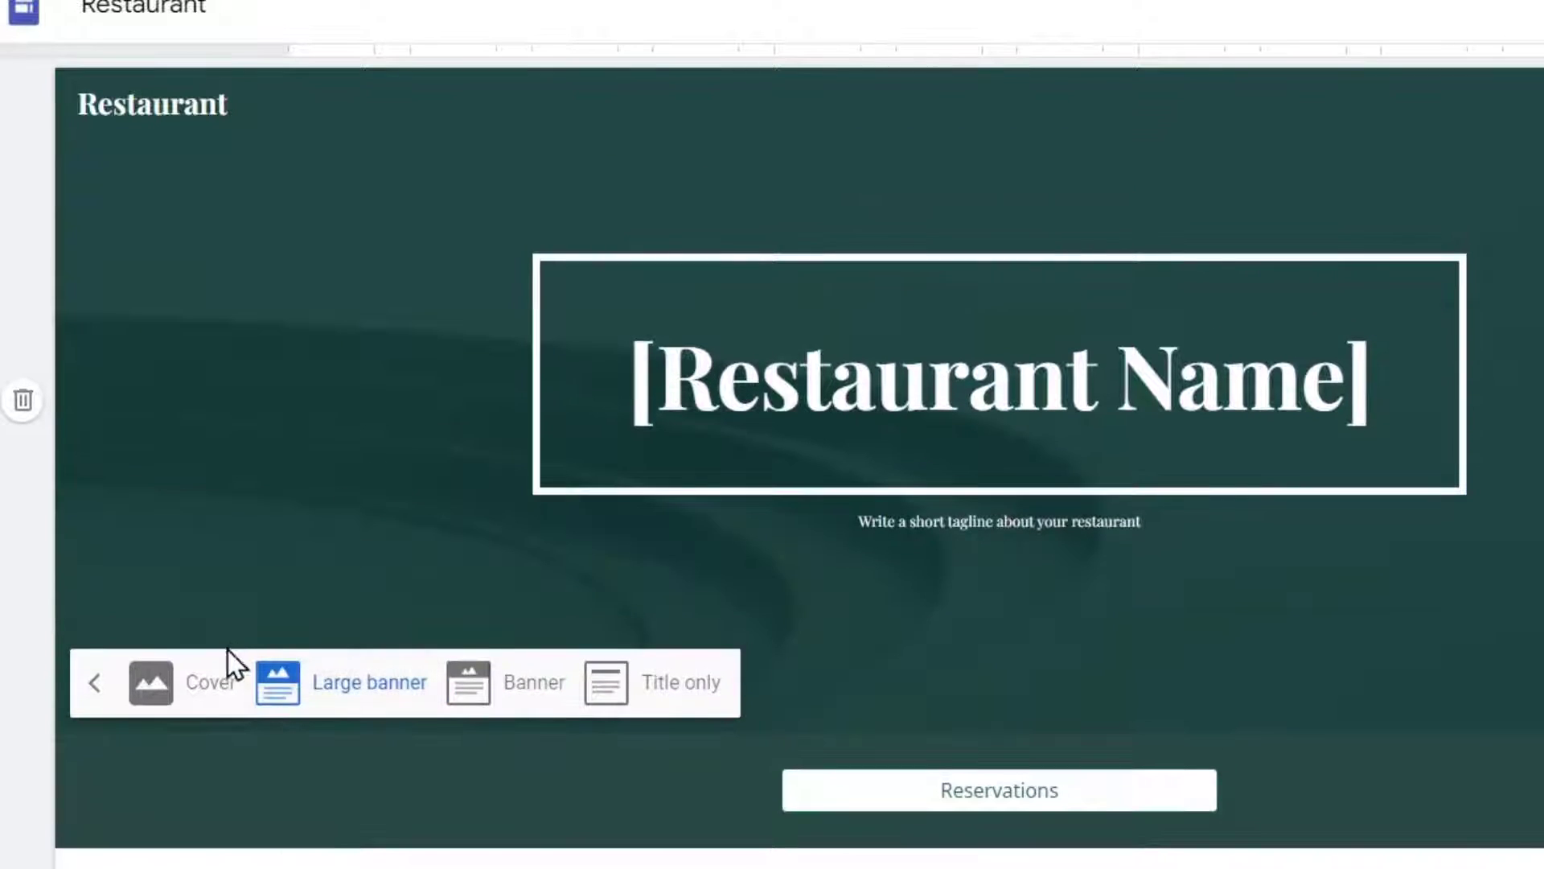
pyautogui.click(227, 664)
# Select the whole [Restaurant Name] title text in the header.
pyautogui.click(1380, 698)
pyautogui.scroll(-3, 1374, 684)
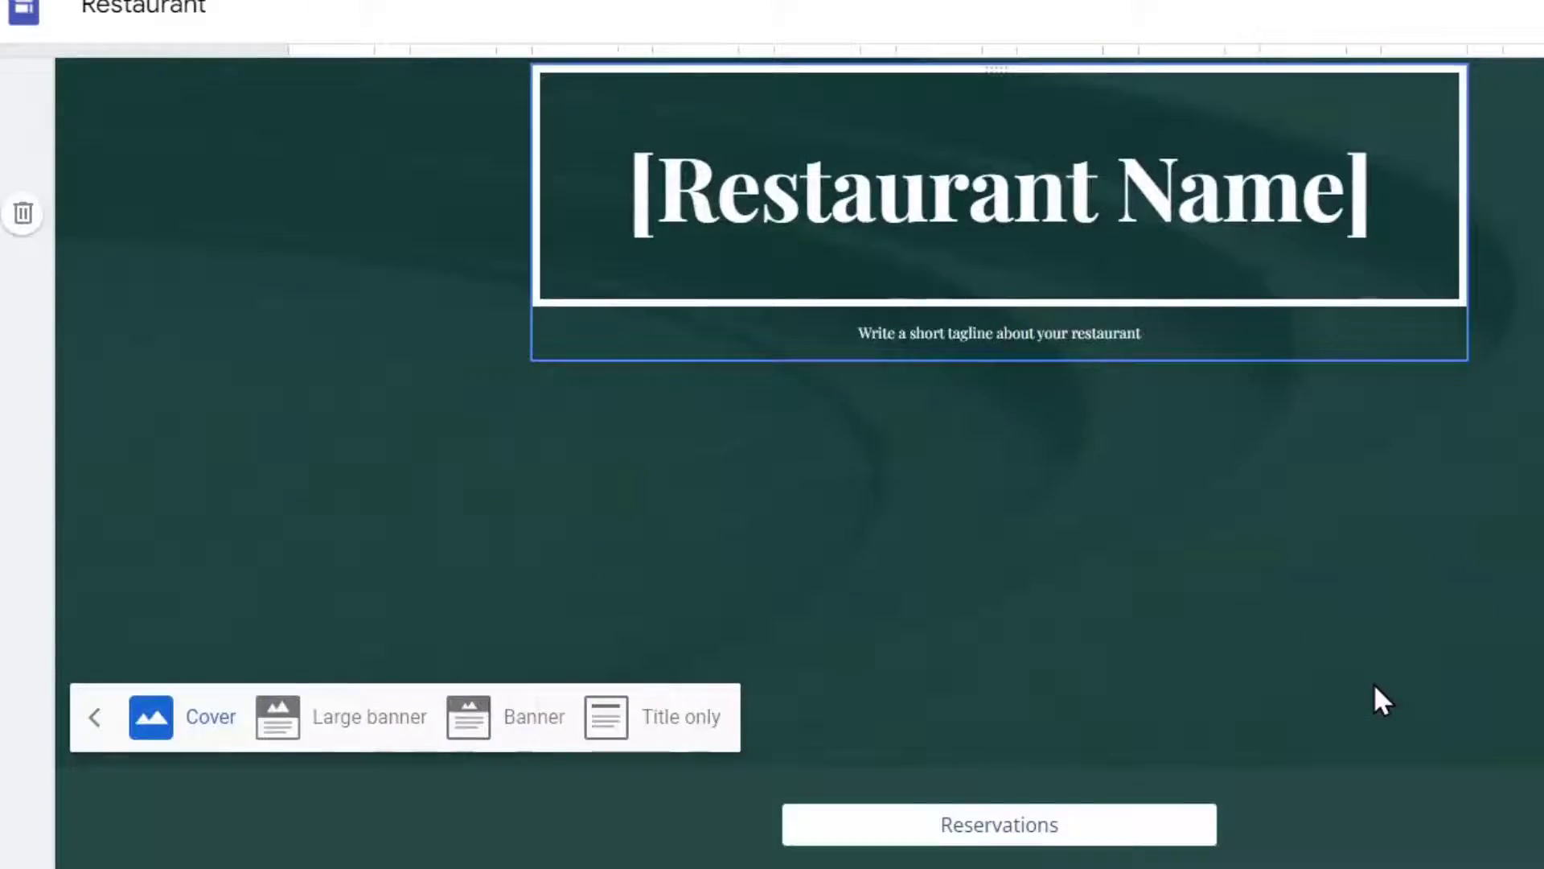
pyautogui.scroll(3, 1373, 684)
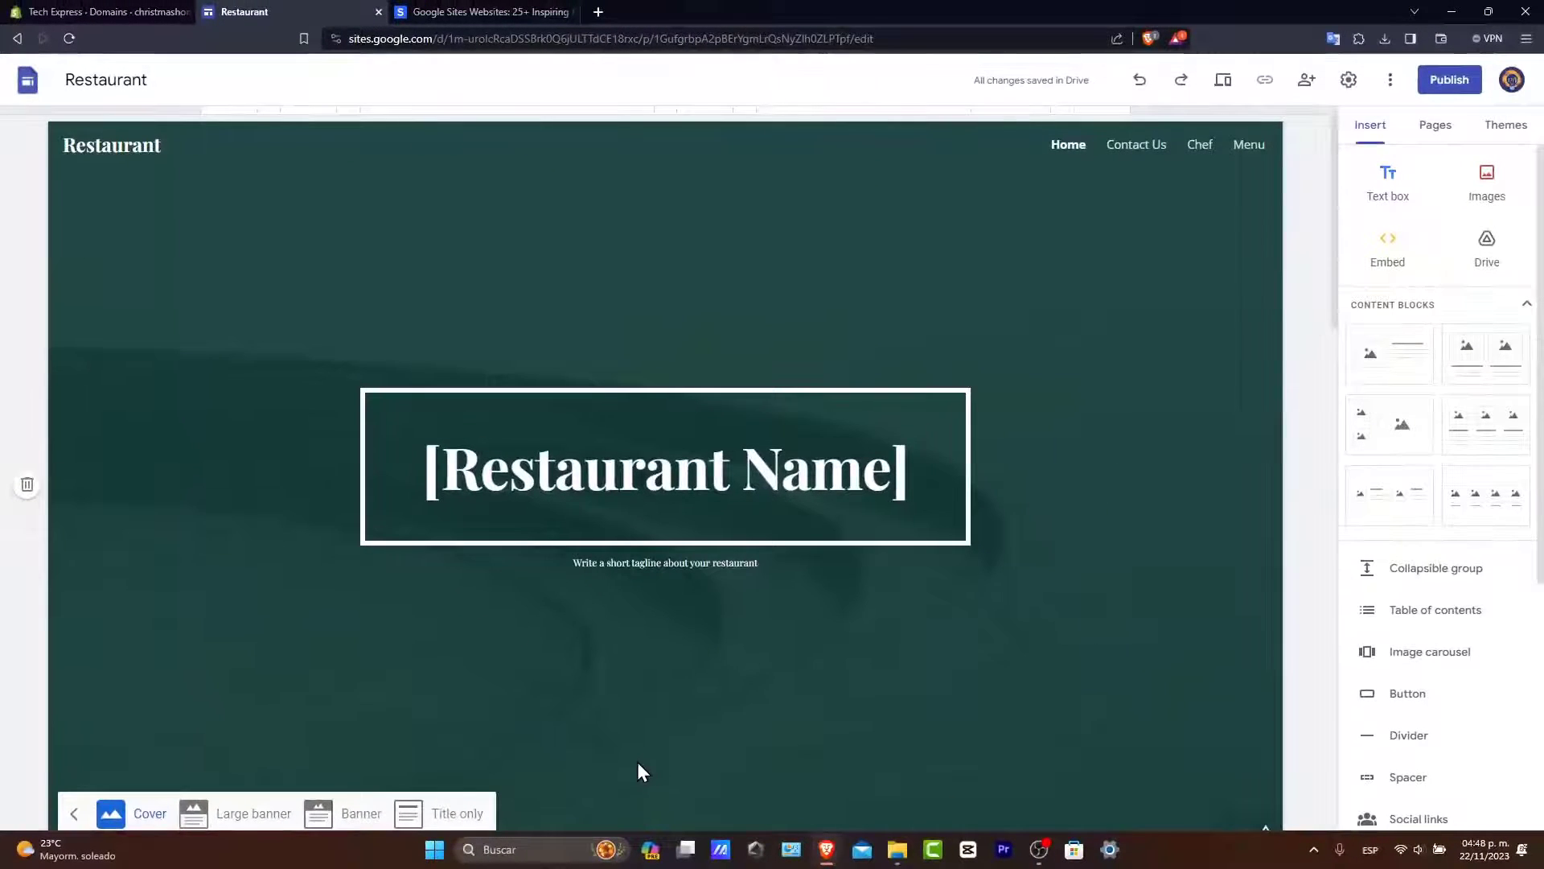
pyautogui.scroll(-3, 637, 761)
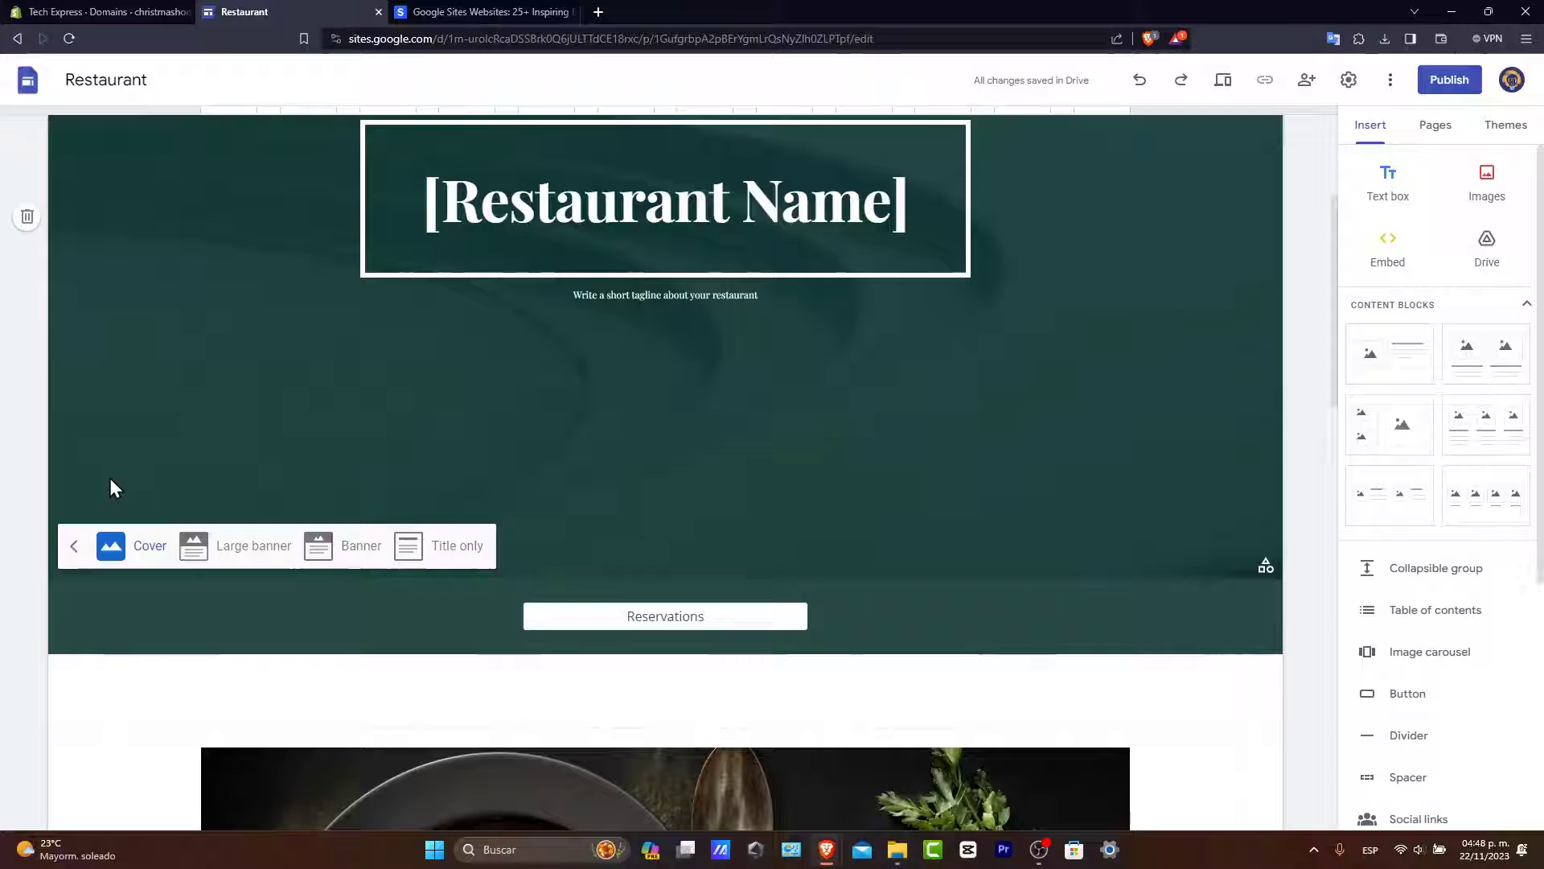
pyautogui.scroll(3, 110, 478)
pyautogui.tripleClick(906, 542)
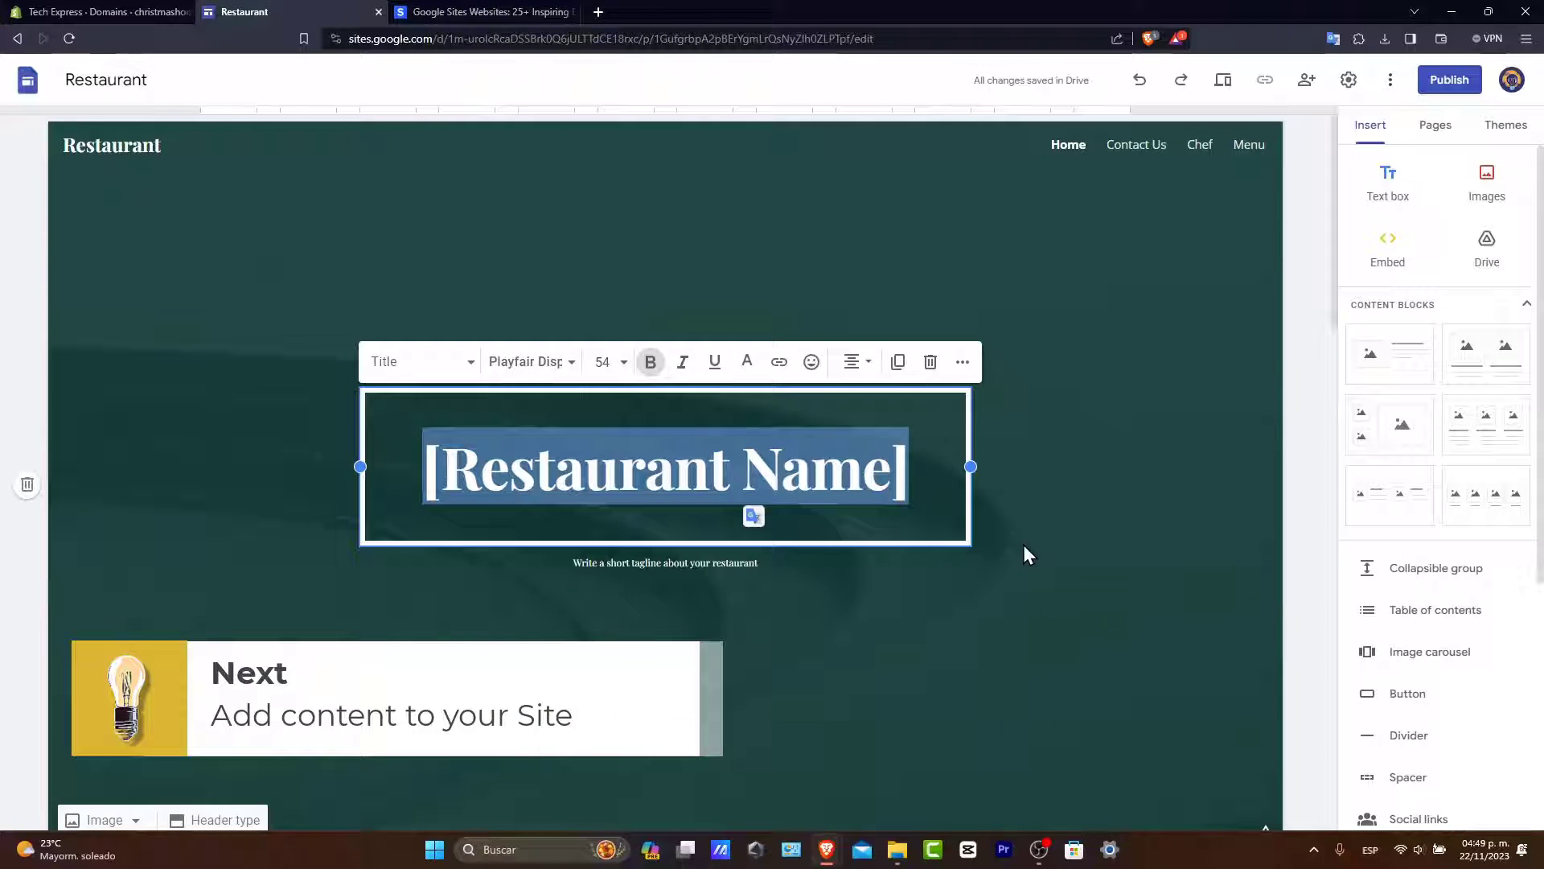
pyautogui.scroll(-3, 994, 589)
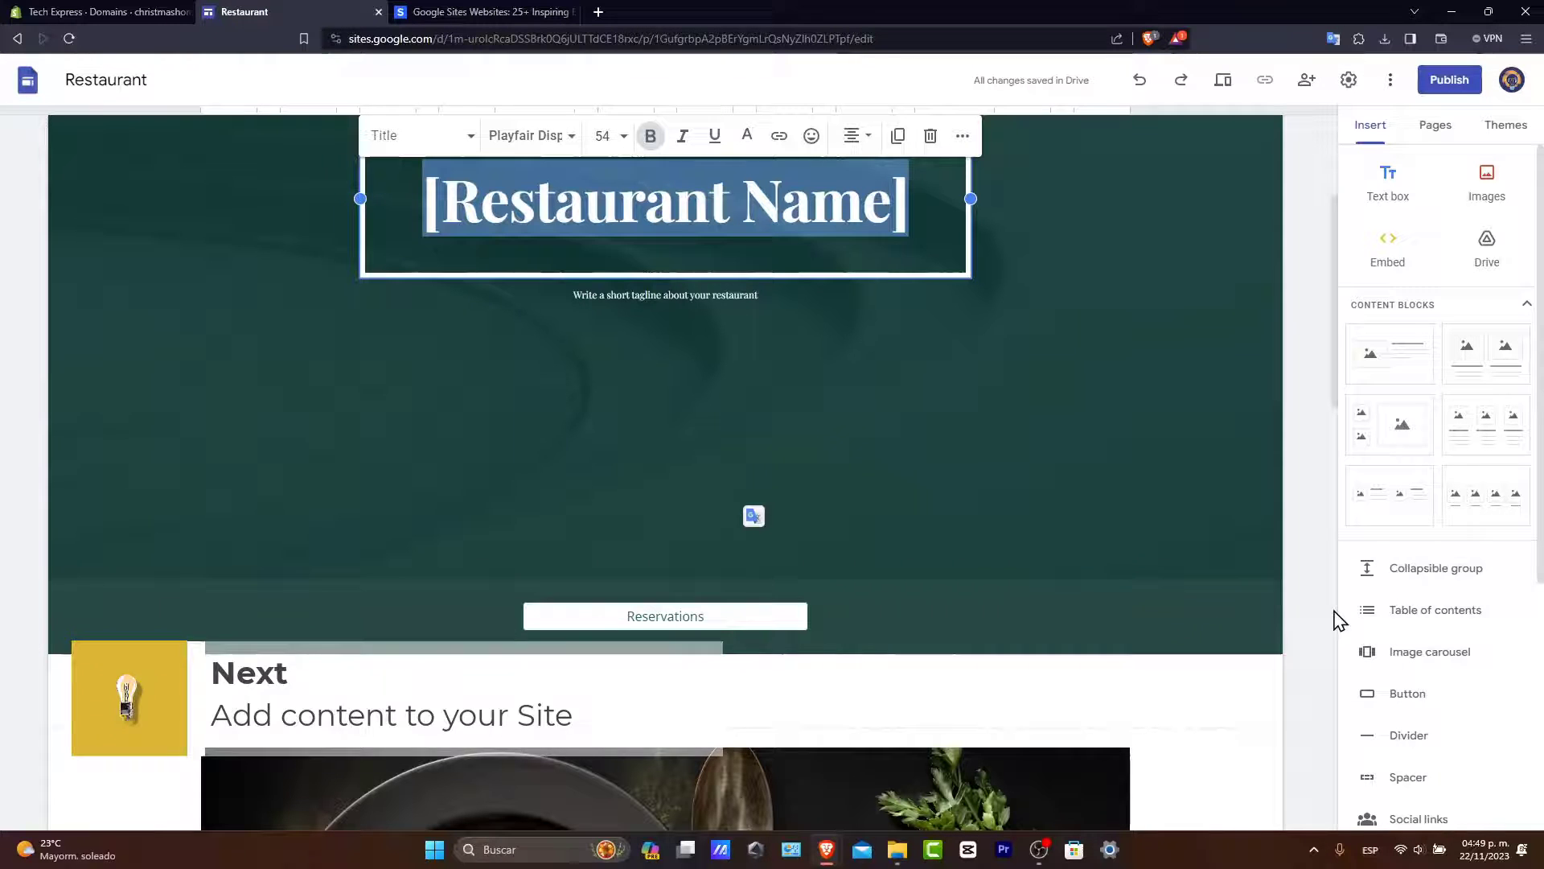
pyautogui.scroll(-3, 1369, 612)
pyautogui.scroll(-2, 1367, 618)
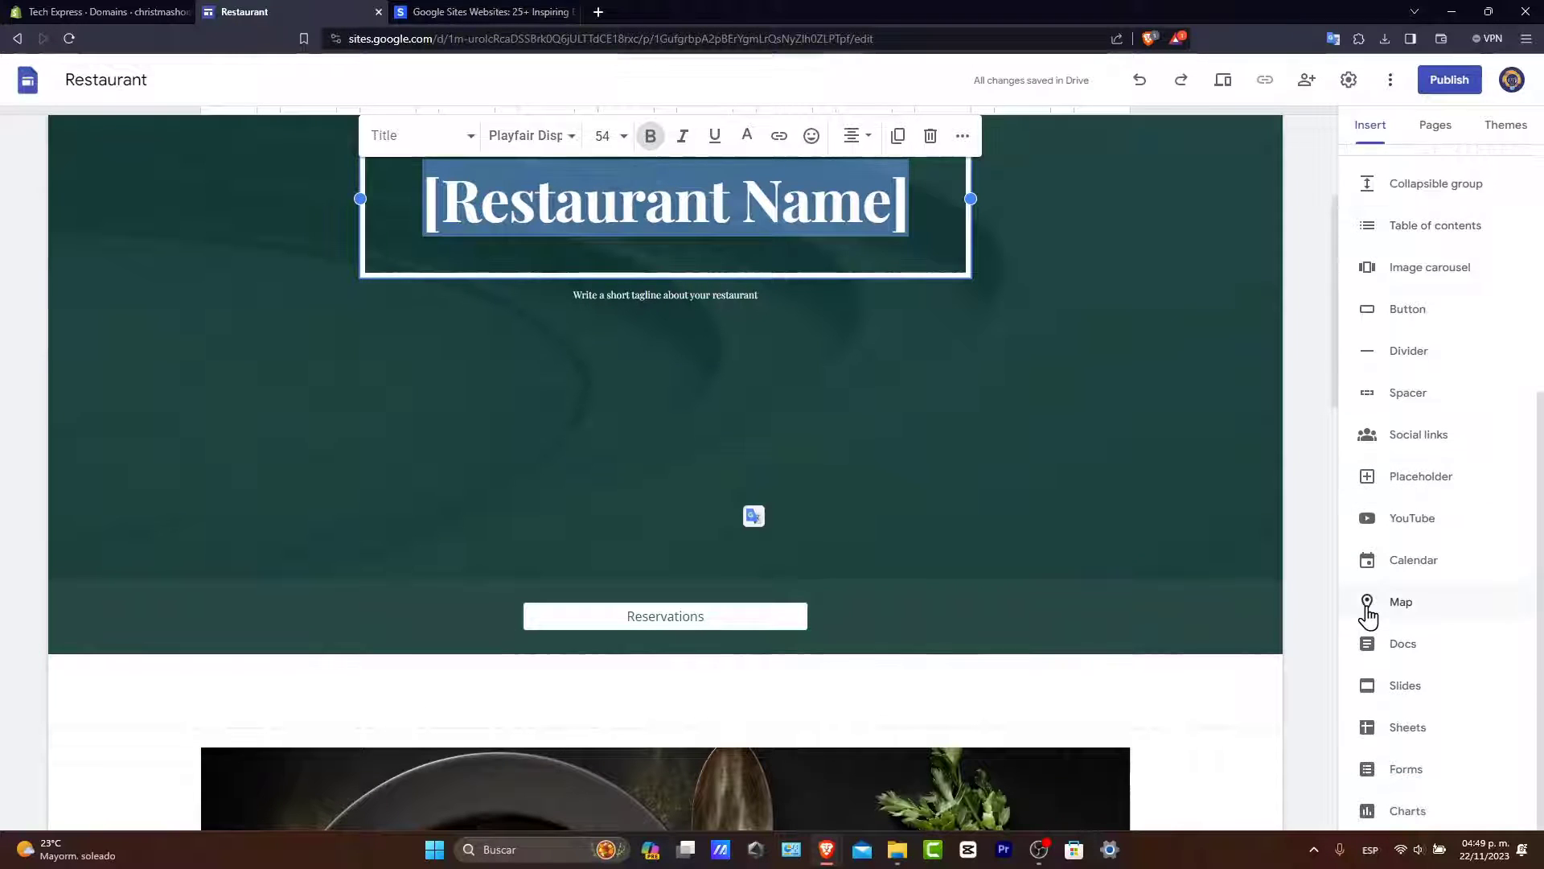
pyautogui.scroll(-3, 934, 668)
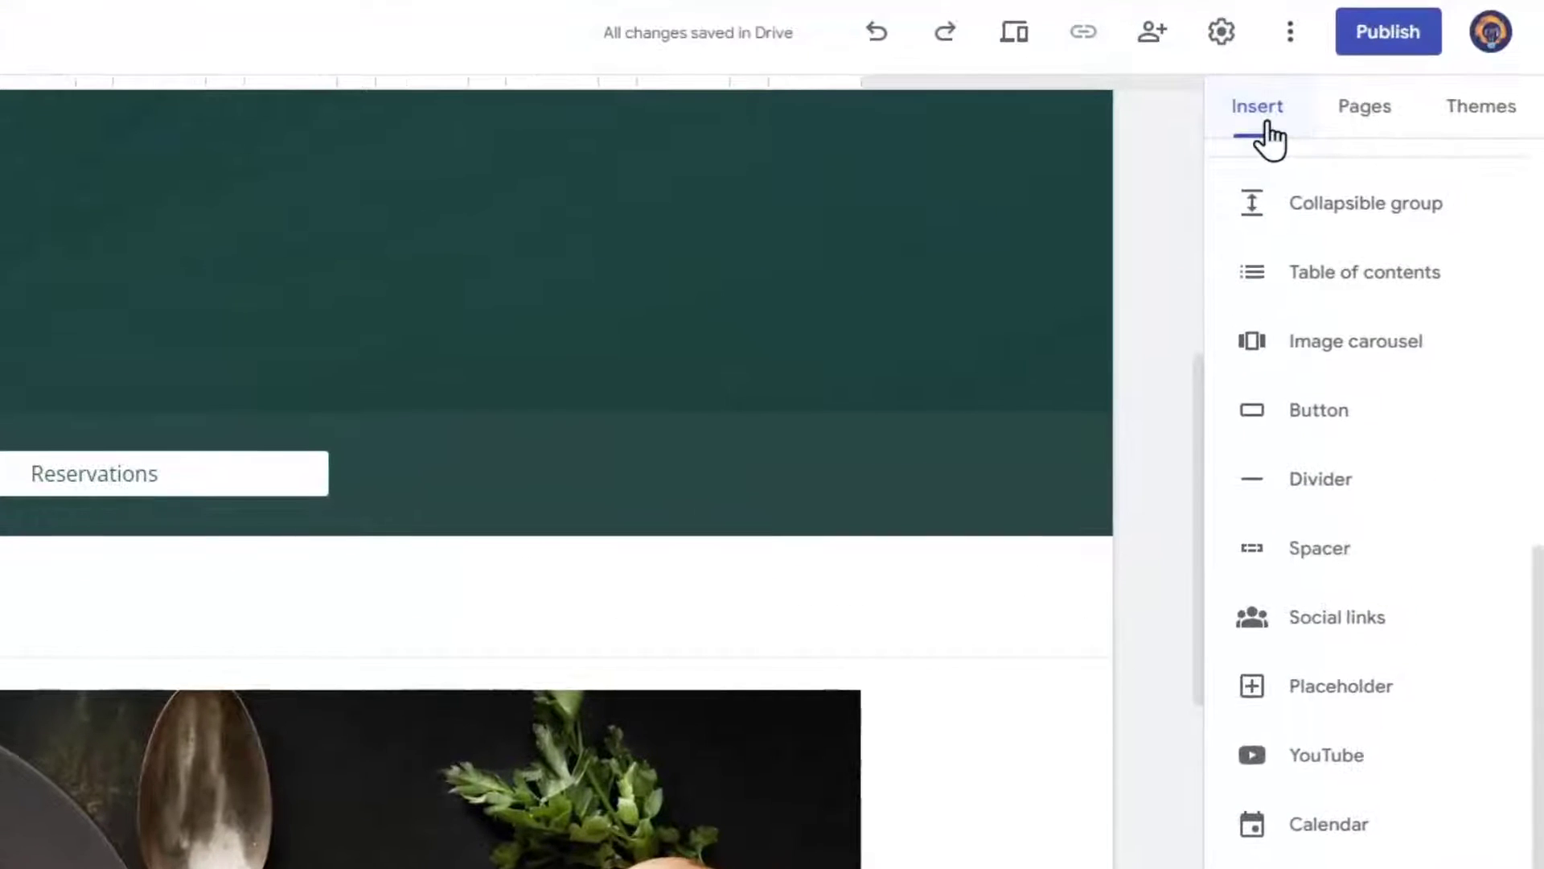
pyautogui.scroll(8, 1363, 277)
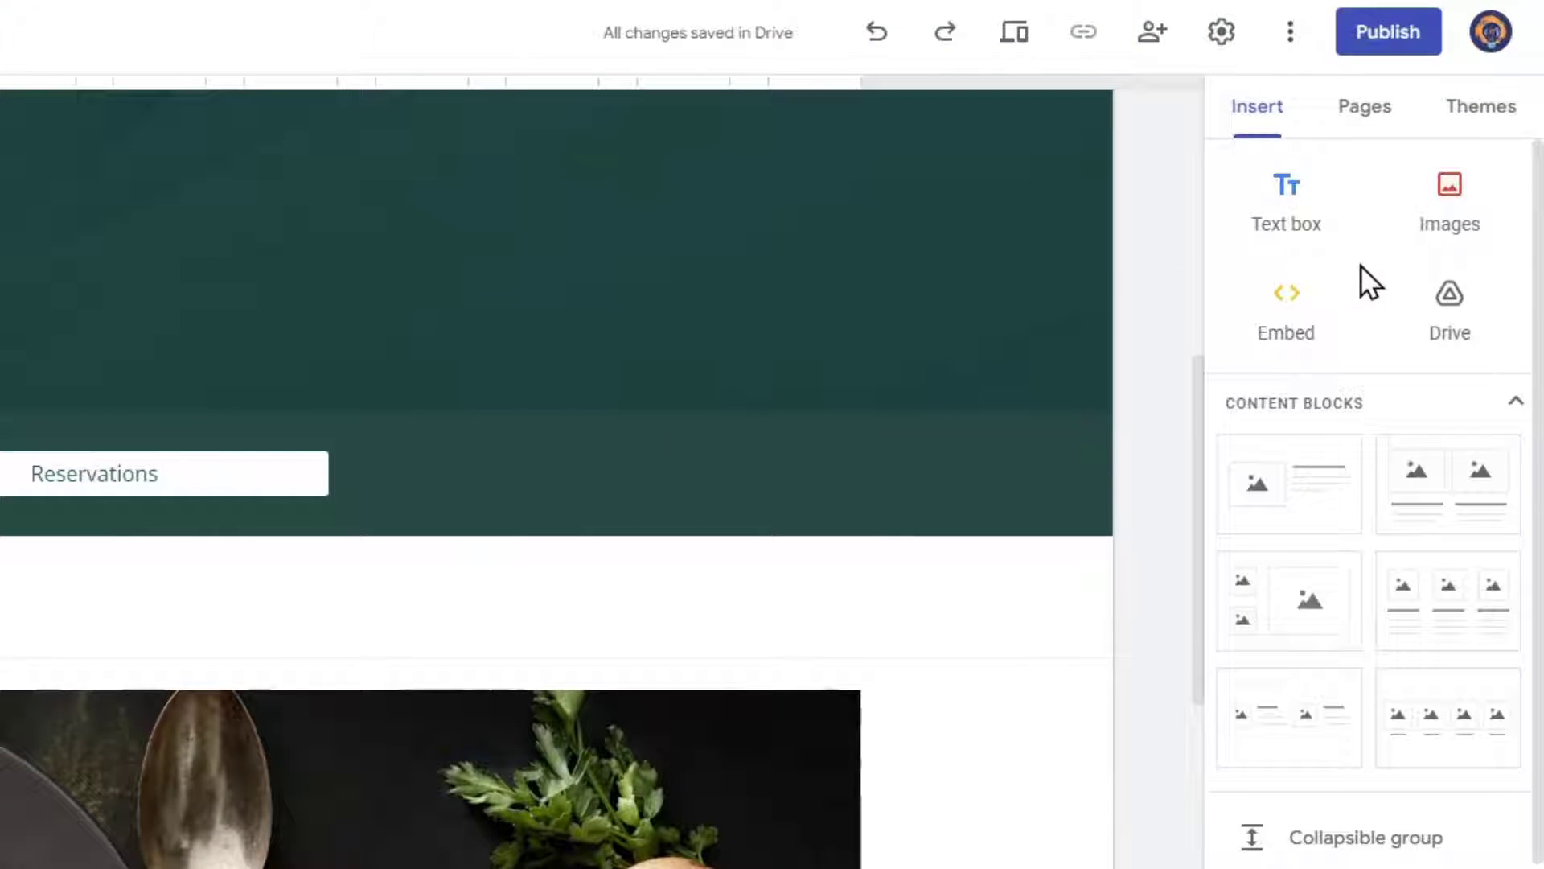
pyautogui.scroll(-8, 1356, 318)
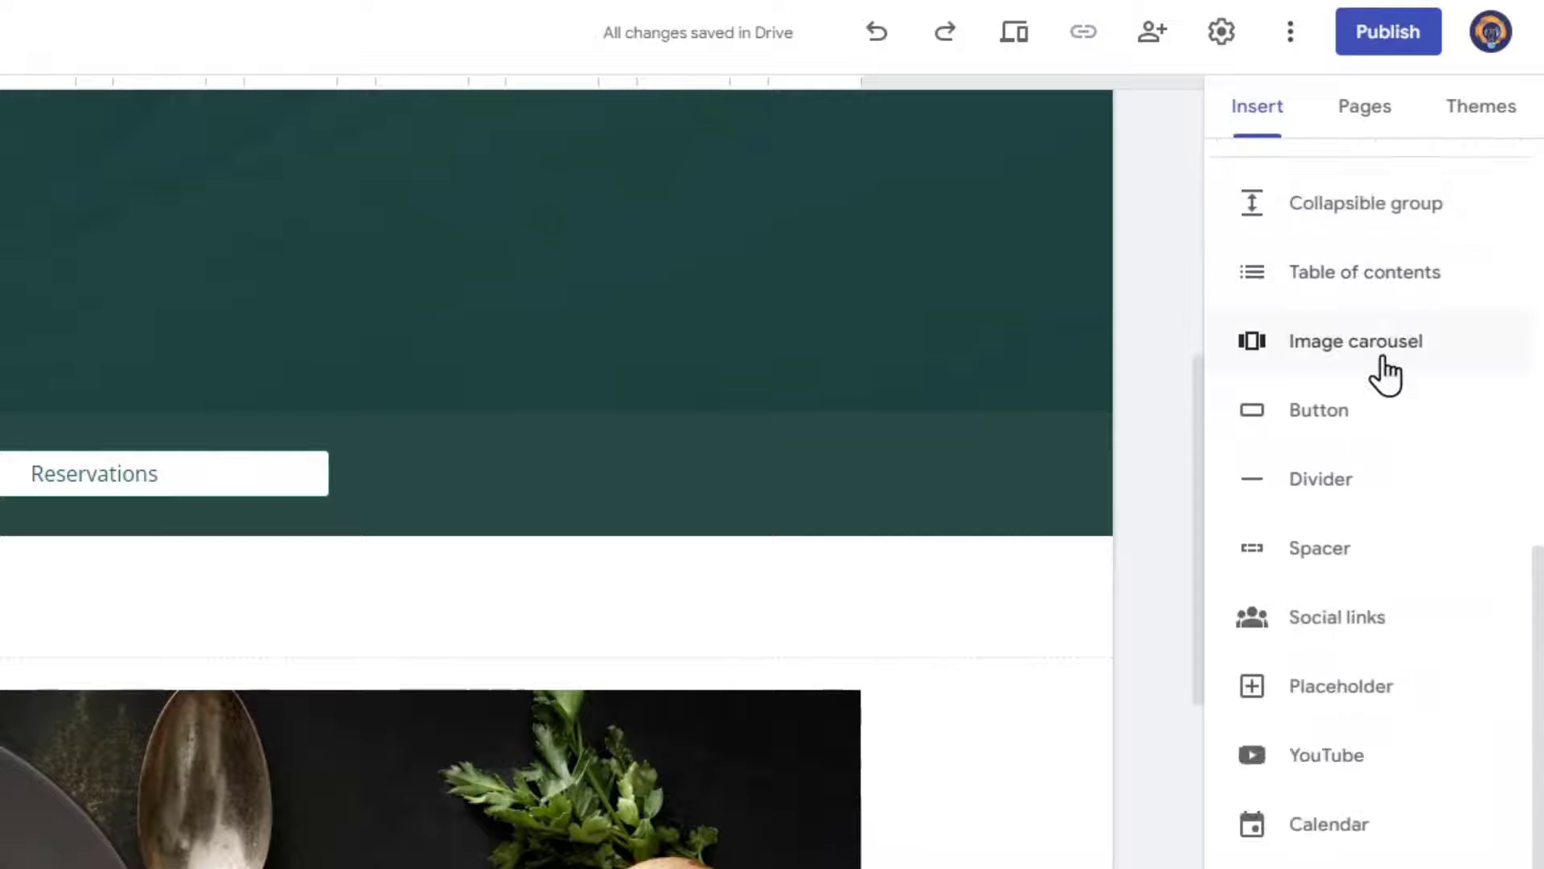
pyautogui.scroll(8, 1384, 369)
pyautogui.click(1355, 418)
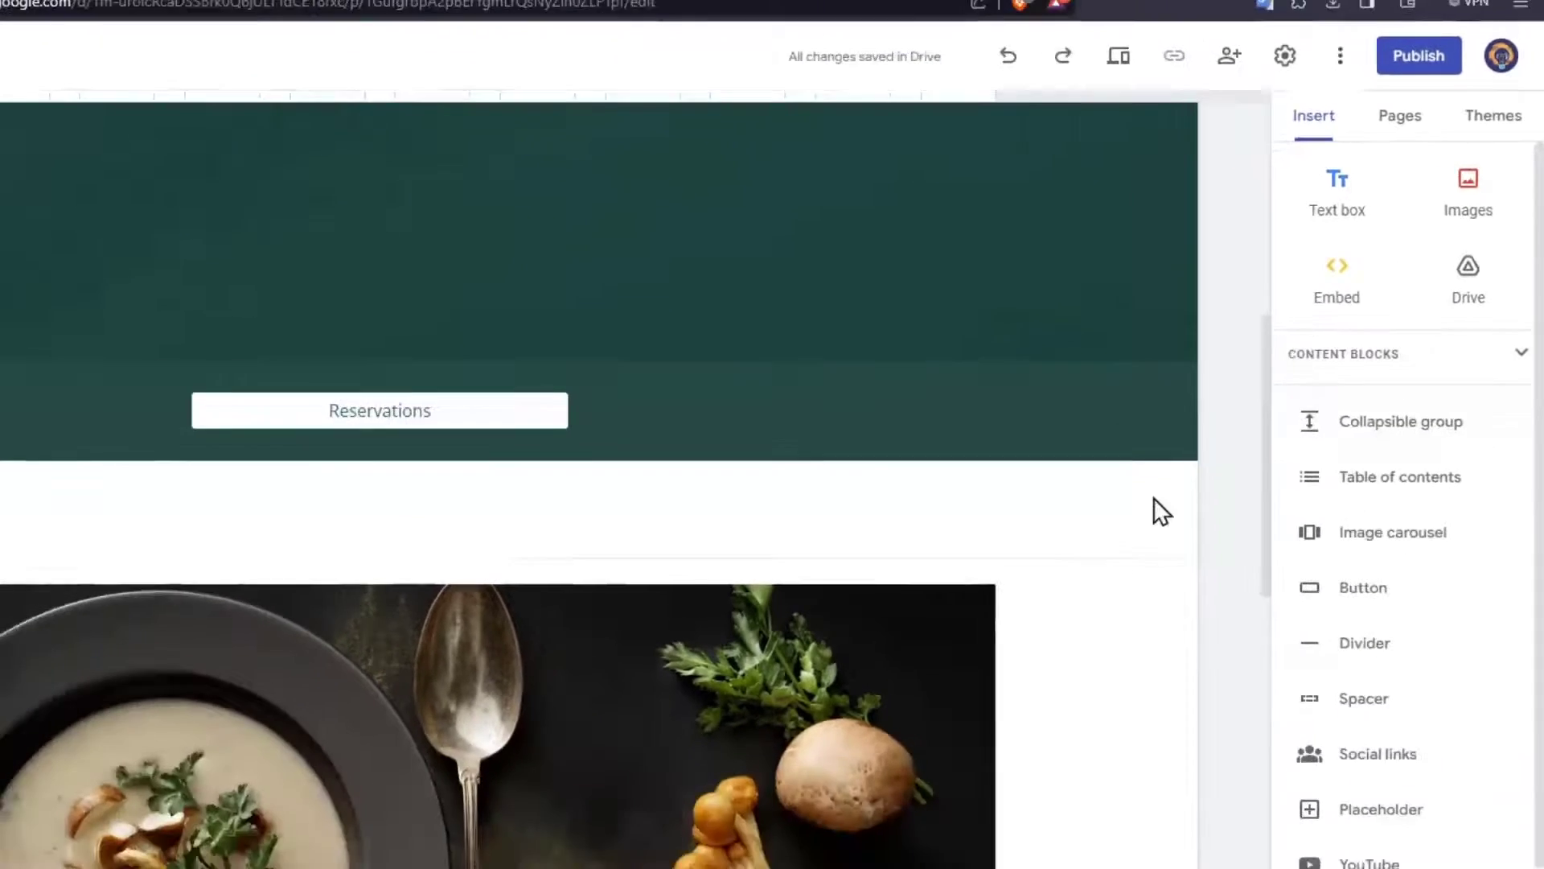
pyautogui.scroll(-7, 1153, 497)
pyautogui.scroll(7, 1134, 523)
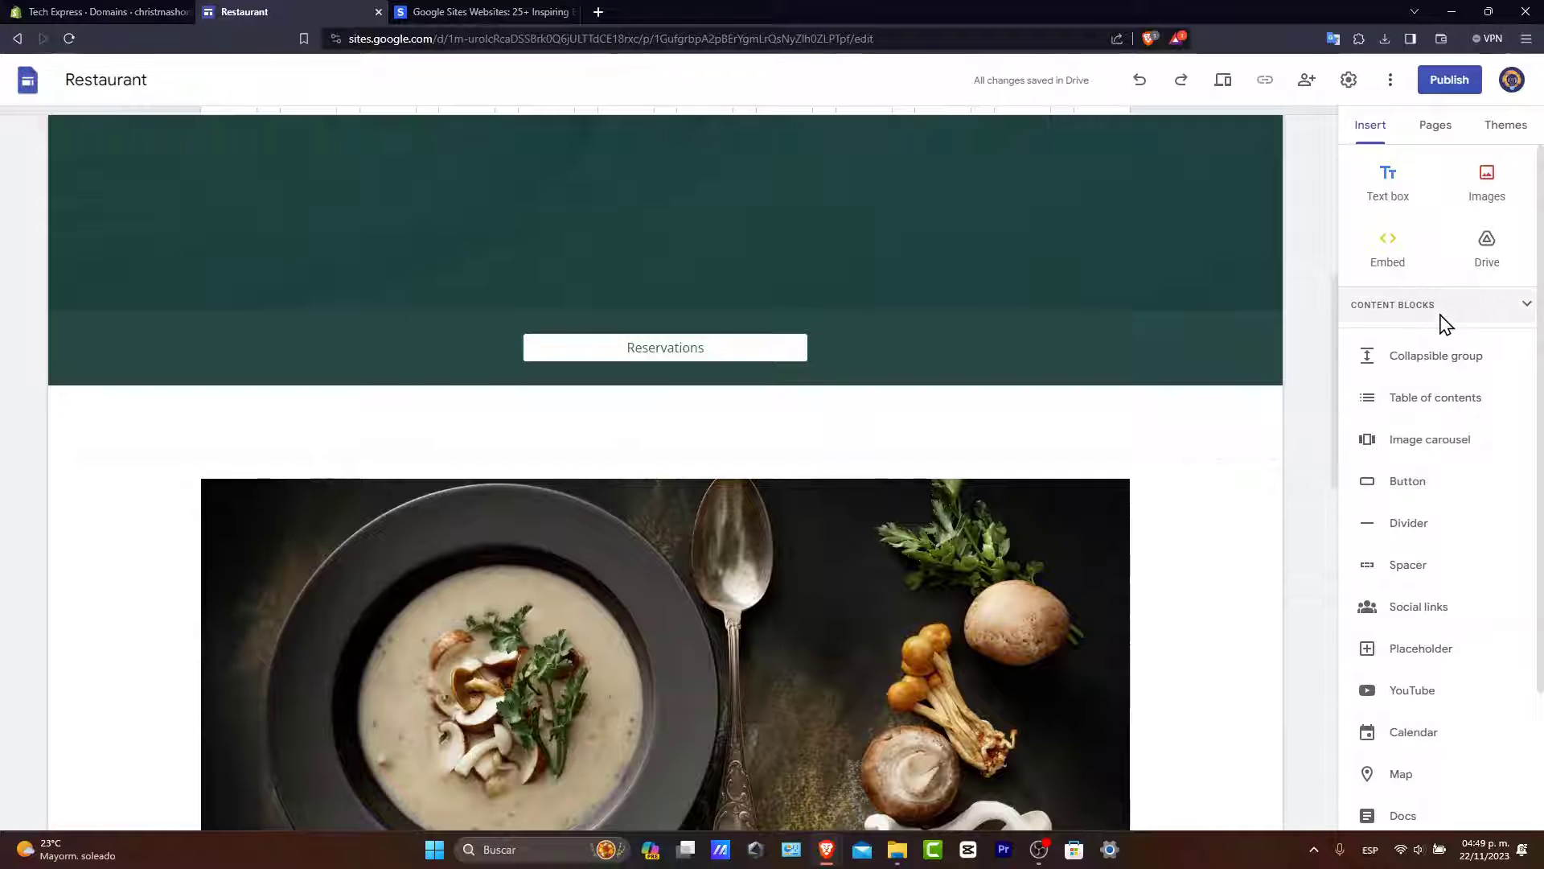
# Insert an image-and-text content block, leaving its image placeholder unfilled.
pyautogui.click(1441, 314)
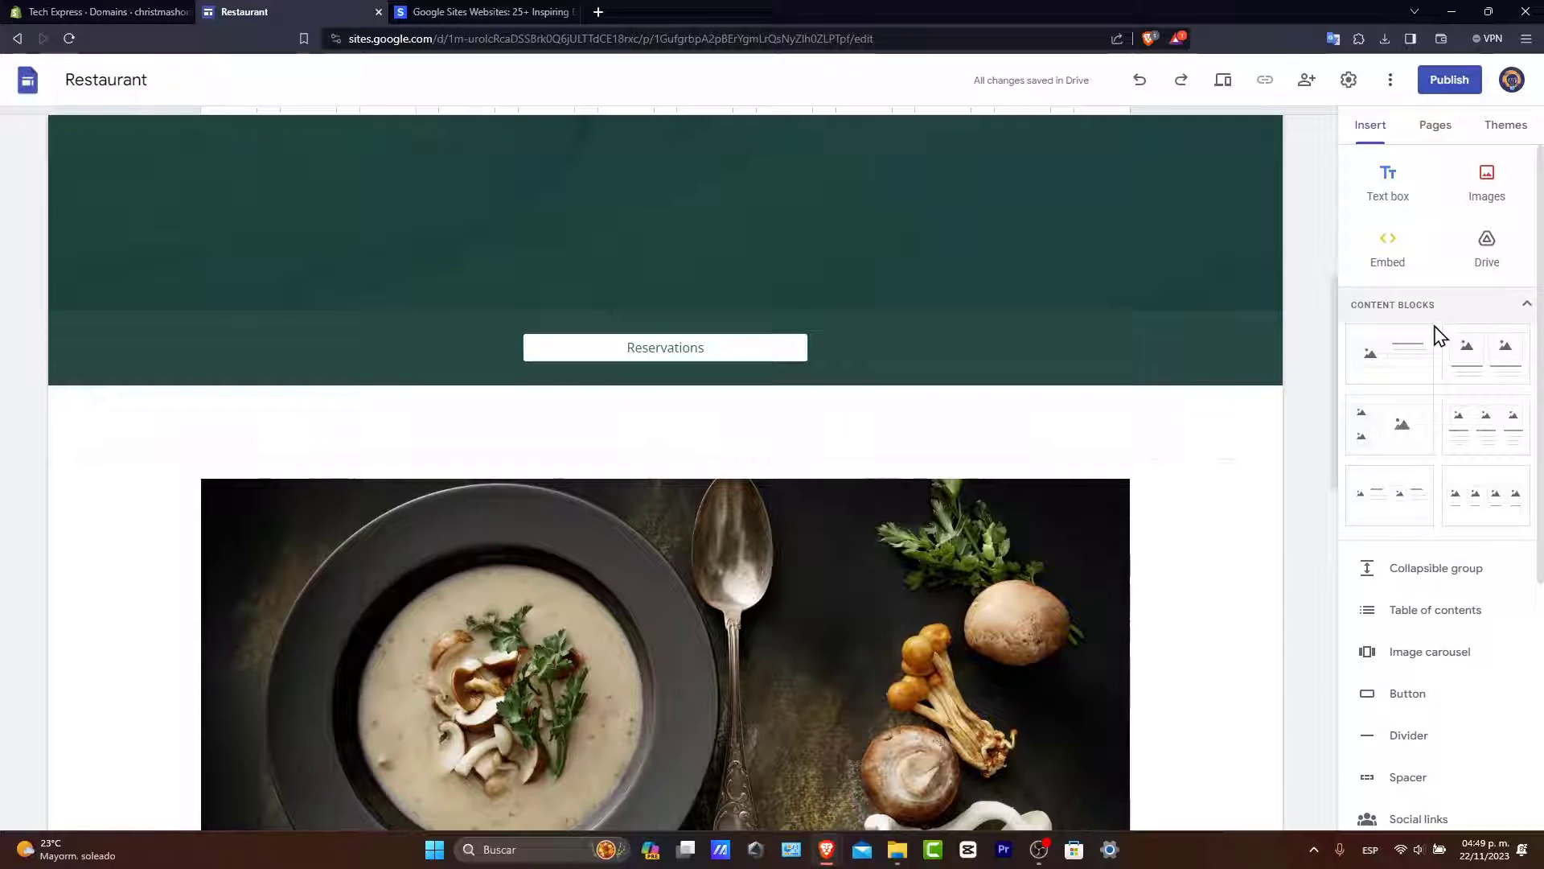
pyautogui.click(1398, 363)
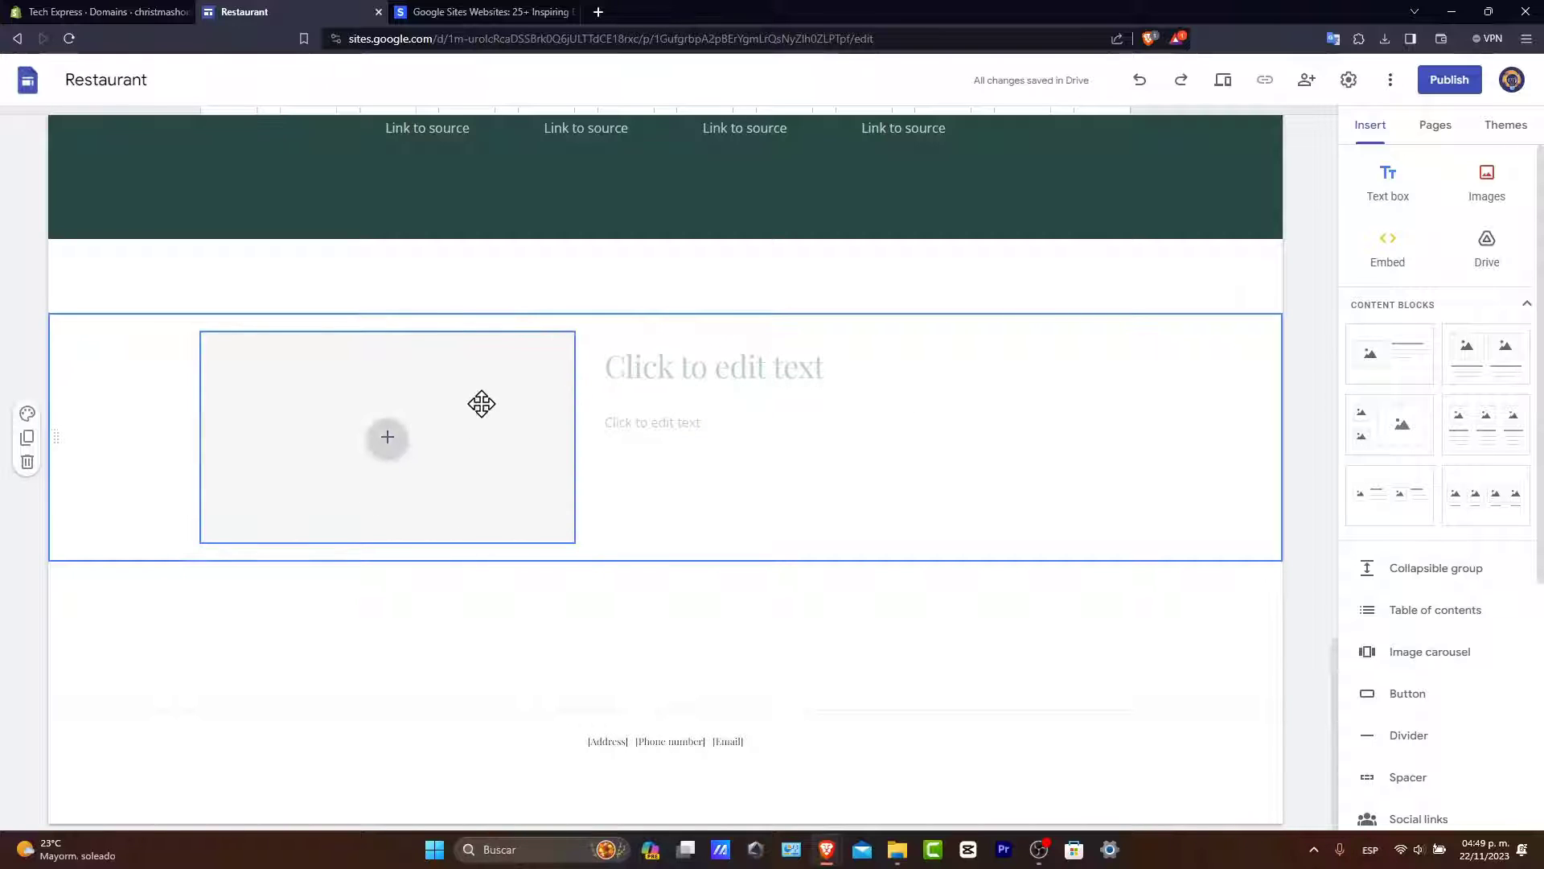
pyautogui.click(386, 439)
pyautogui.click(472, 535)
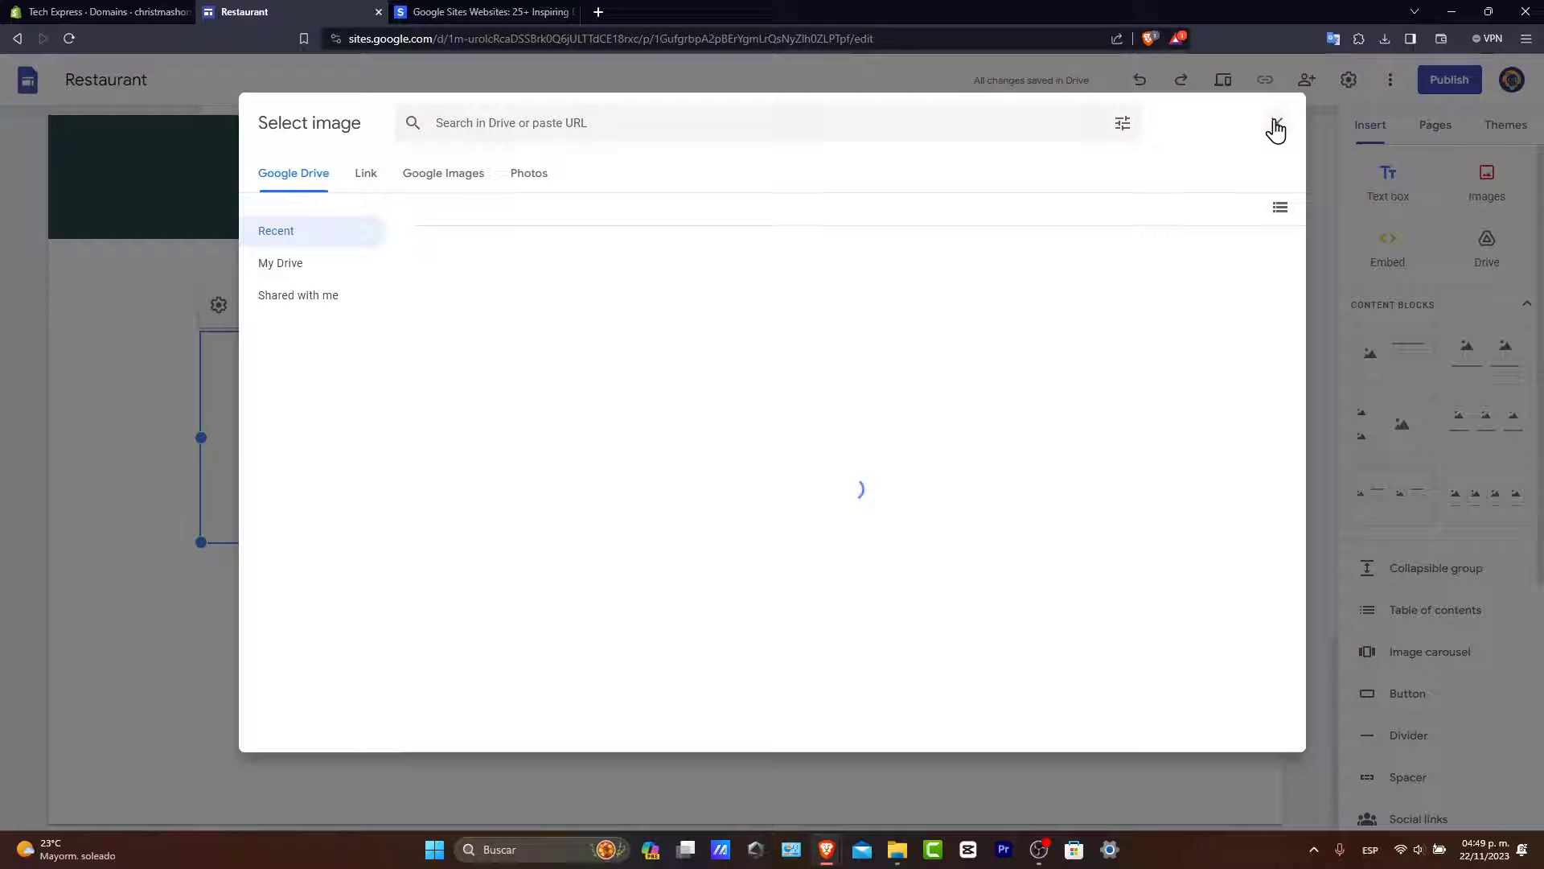
pyautogui.click(1275, 127)
# Find the Squarespace tutorial video in a new tab and finish the description text.
pyautogui.click(598, 12)
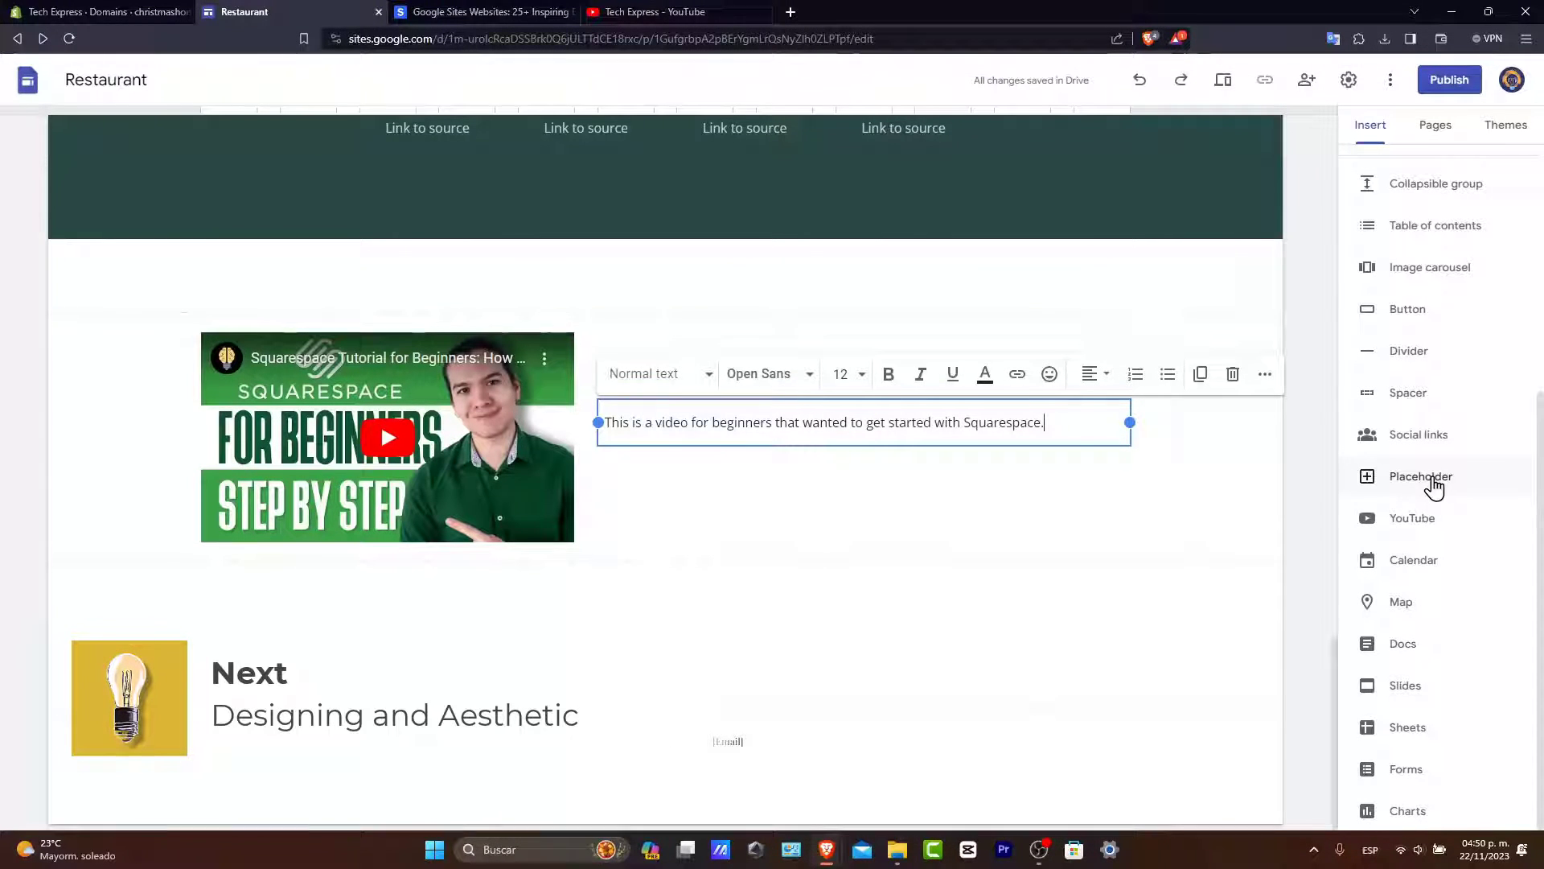
pyautogui.click(847, 643)
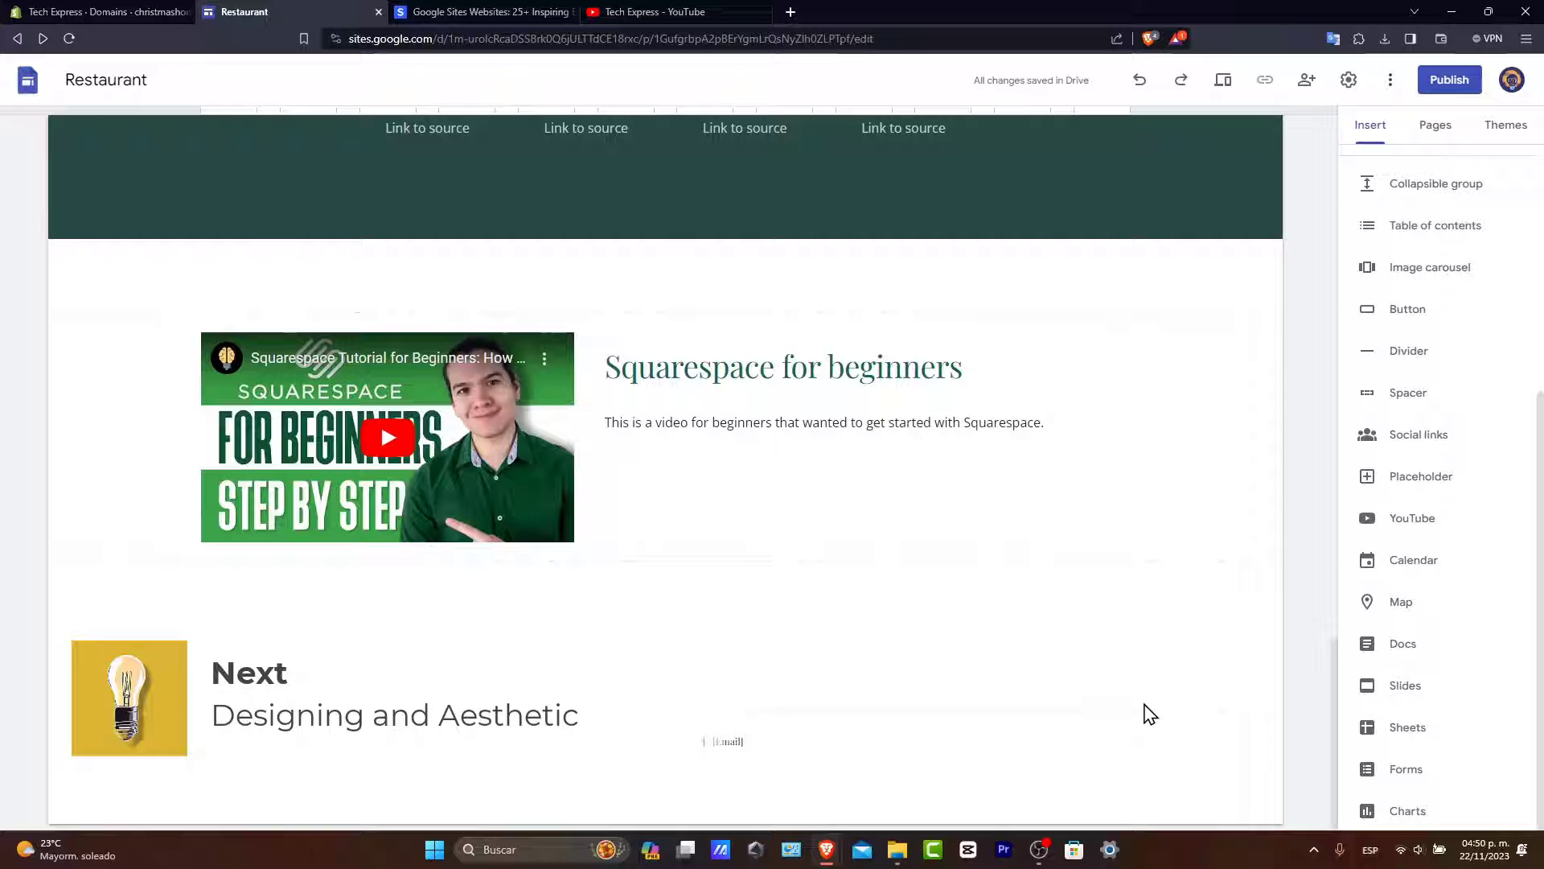
pyautogui.scroll(5, 1444, 684)
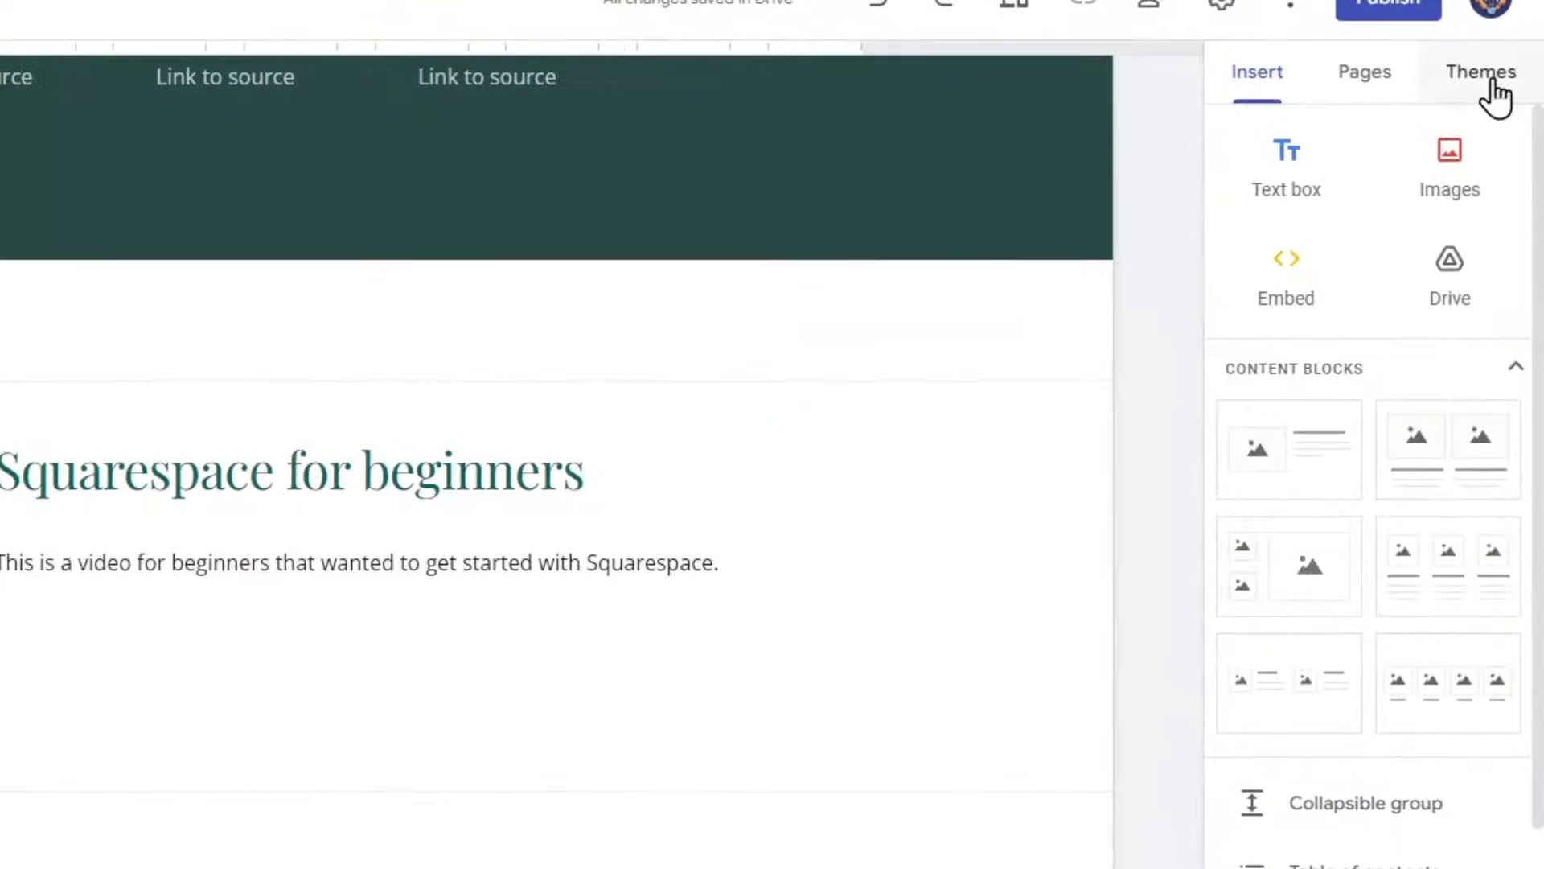
# Compare the Vision, Level and Impression themes, then settle on Level.
pyautogui.click(1494, 94)
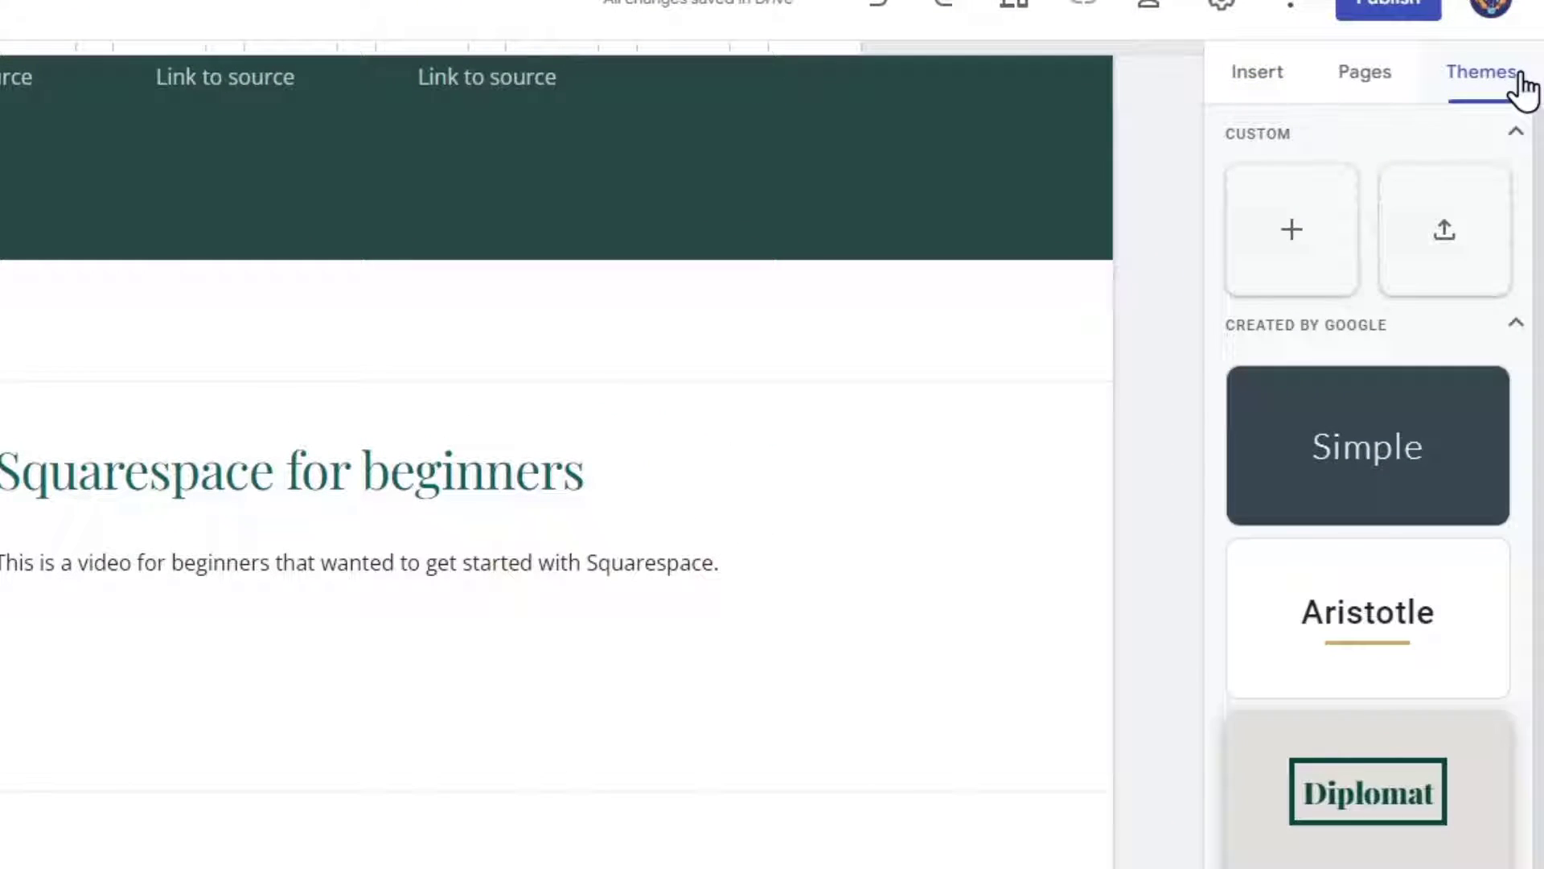
pyautogui.scroll(-2, 1397, 724)
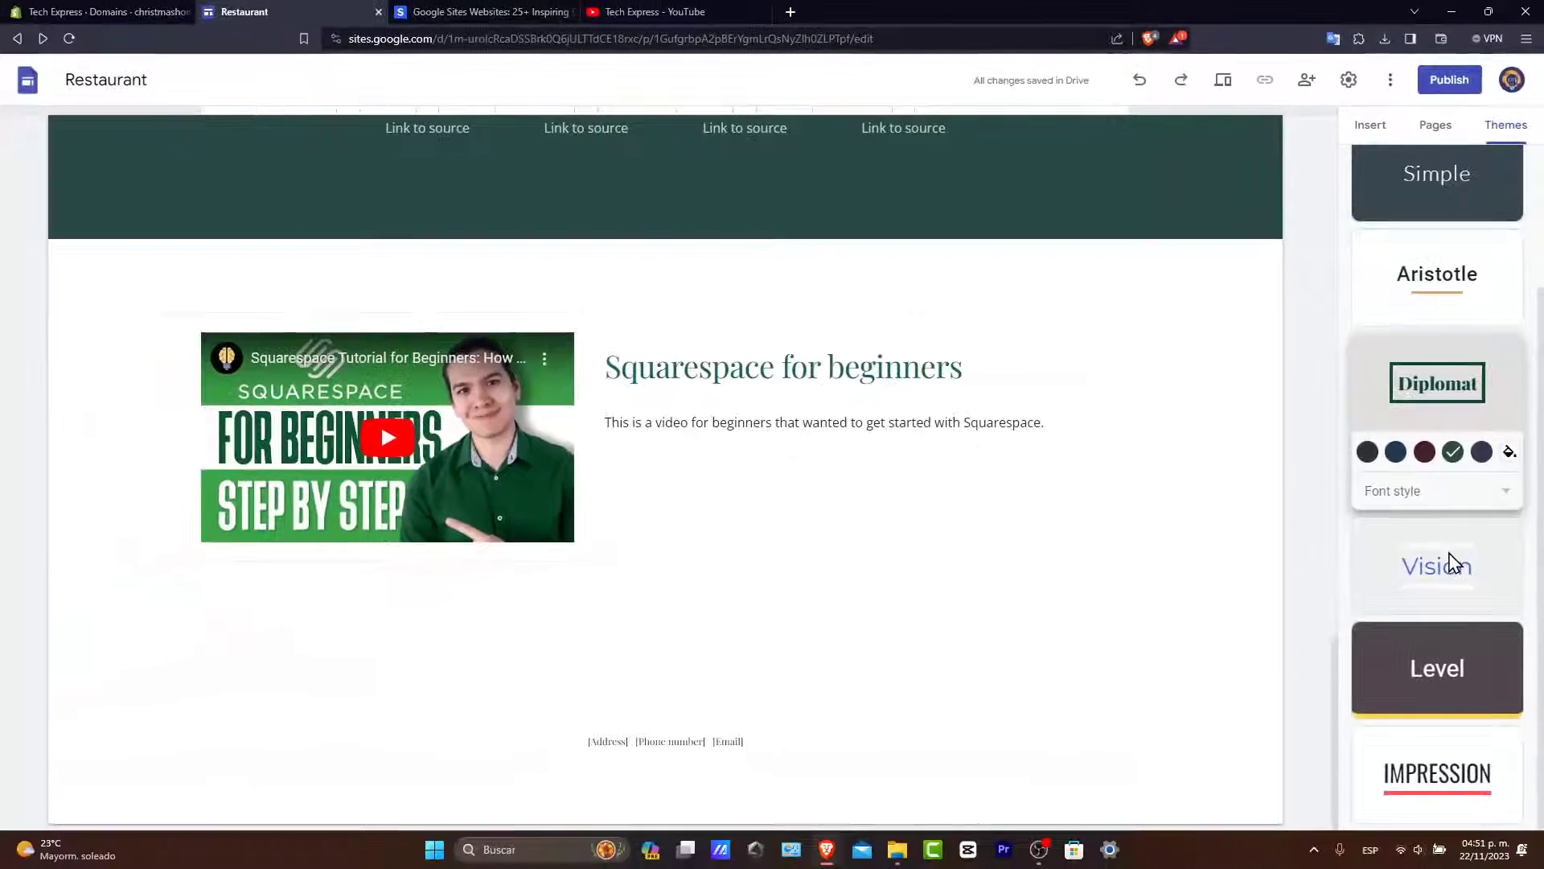
pyautogui.click(1448, 563)
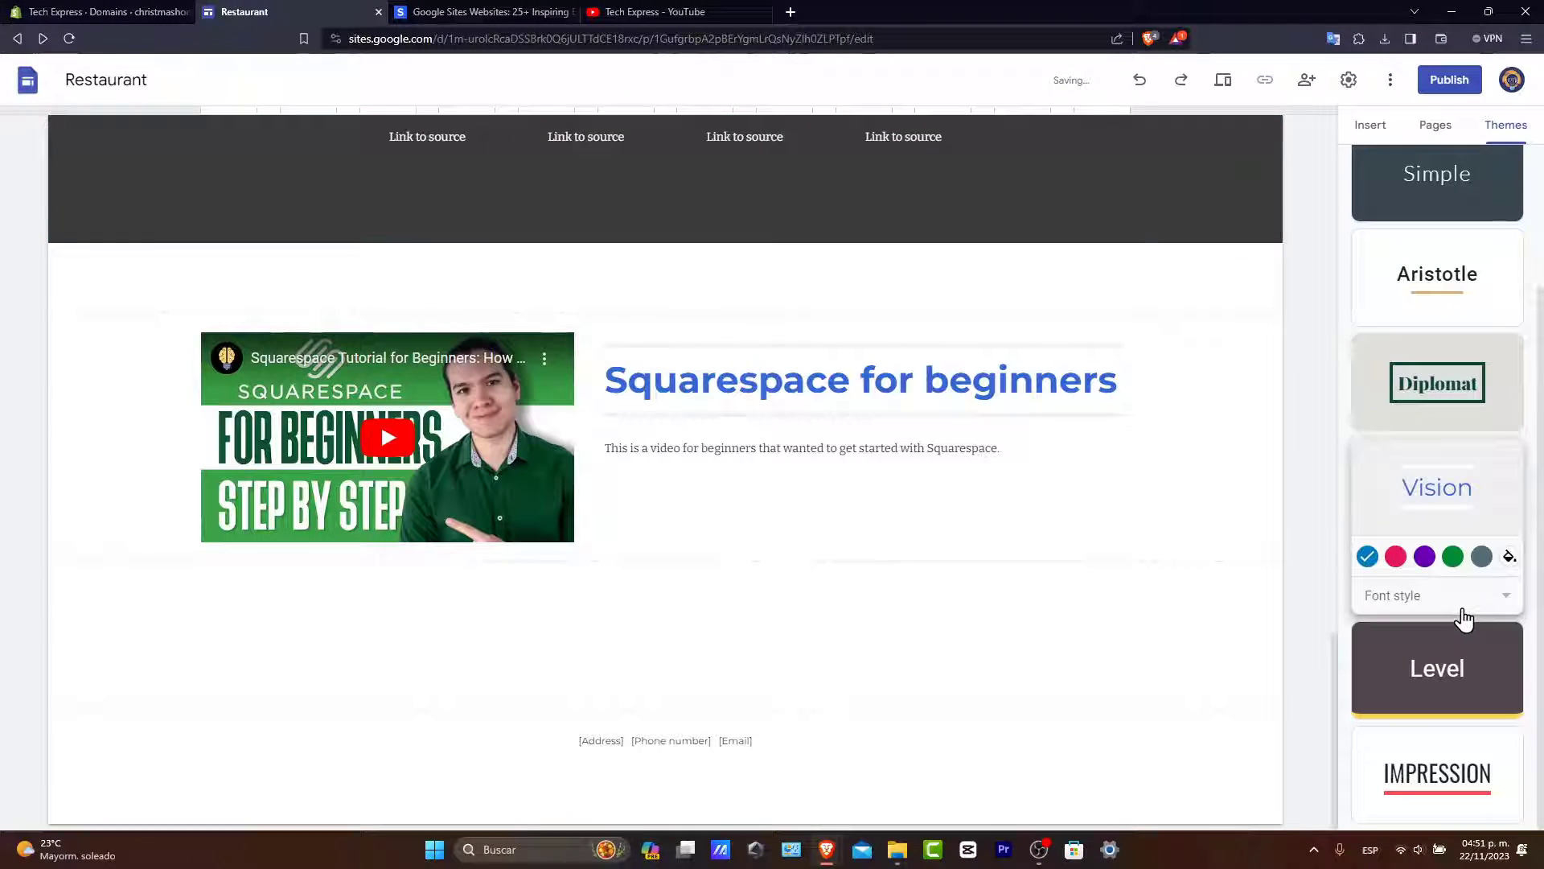
pyautogui.click(1450, 661)
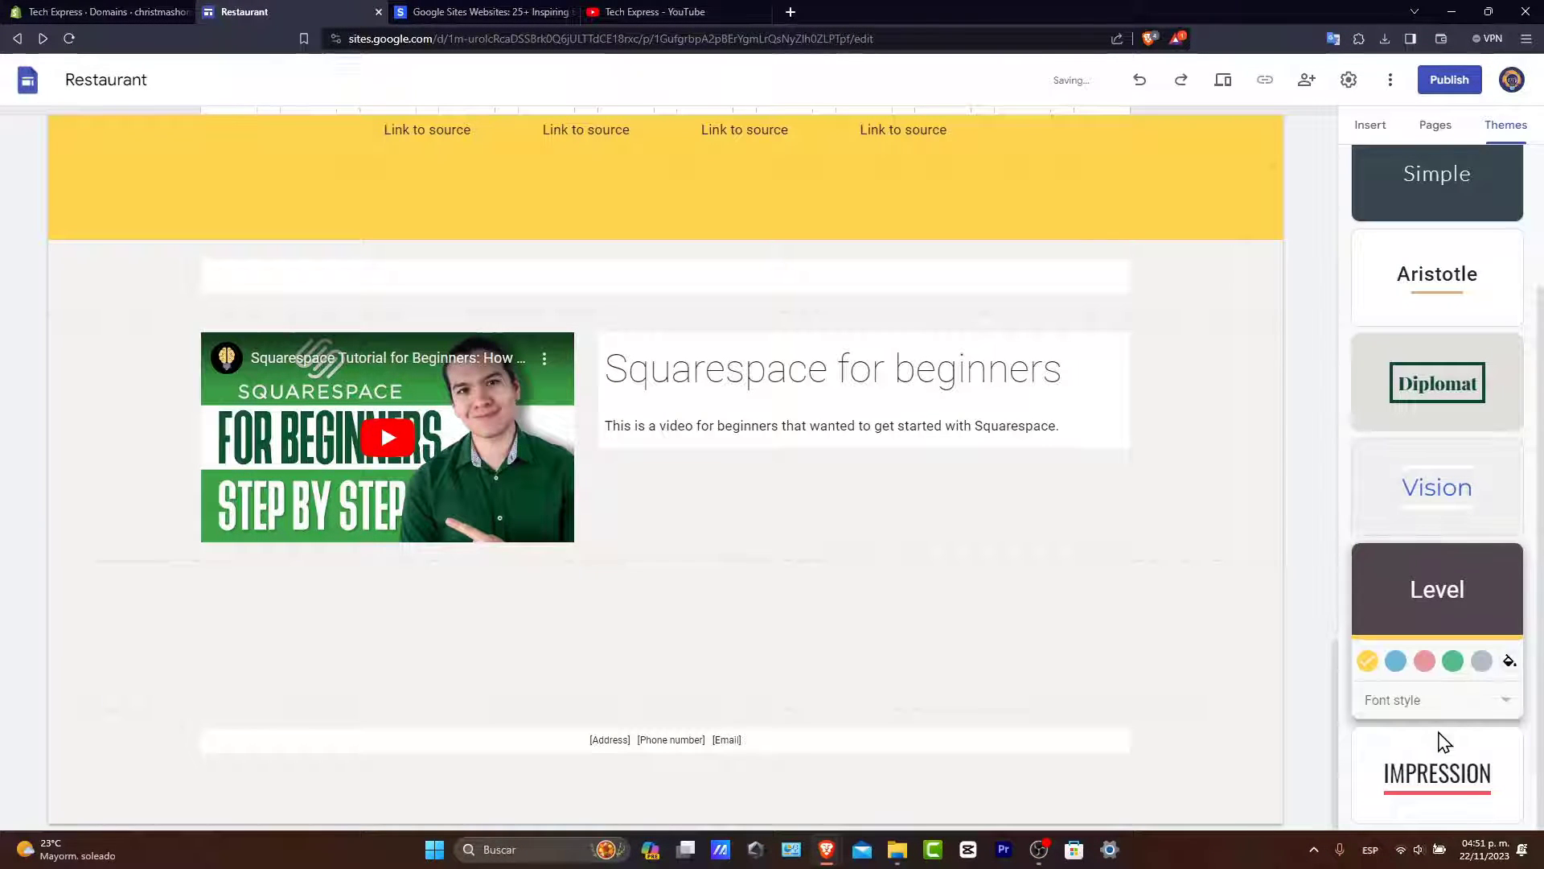
pyautogui.click(1444, 752)
pyautogui.scroll(6, 1079, 620)
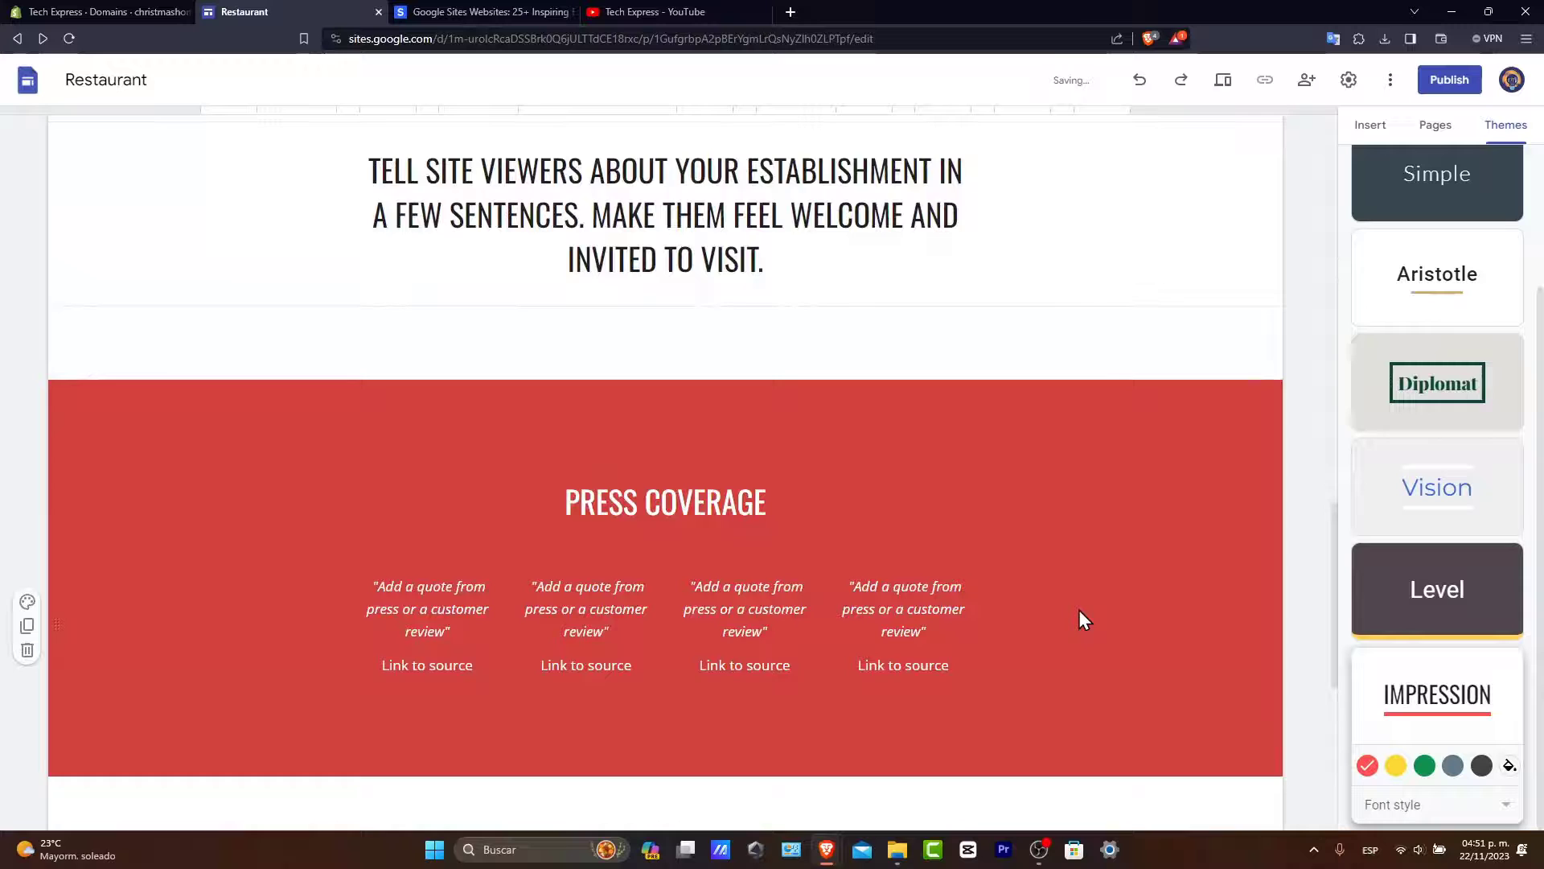
pyautogui.scroll(-5, 1078, 615)
pyautogui.click(1507, 591)
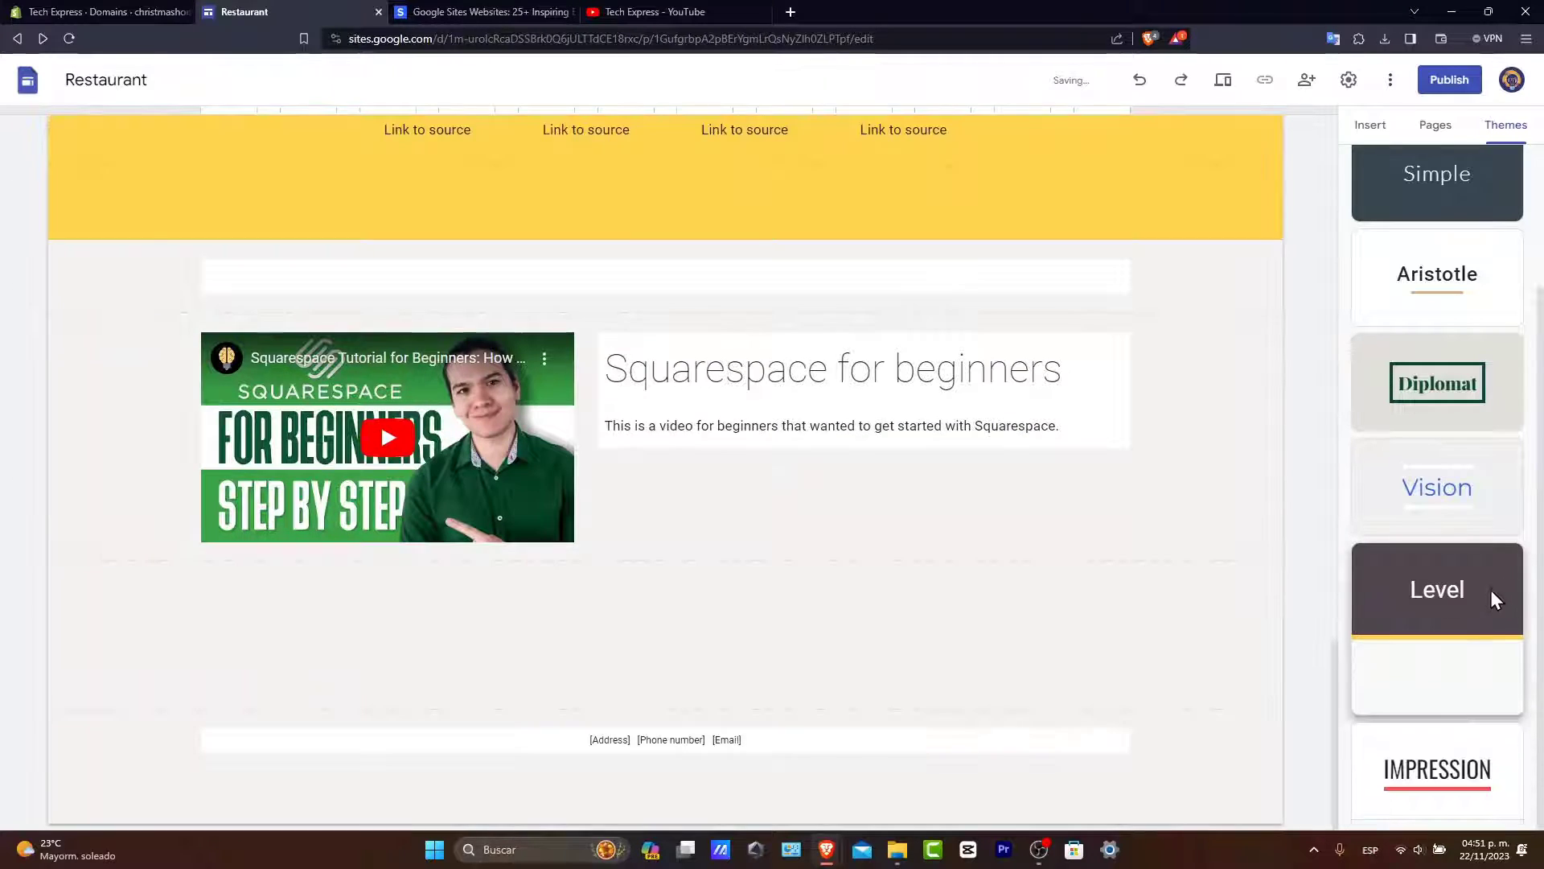
# Recolour the Level theme green after trying blue and pink.
pyautogui.click(1398, 662)
pyautogui.click(1424, 661)
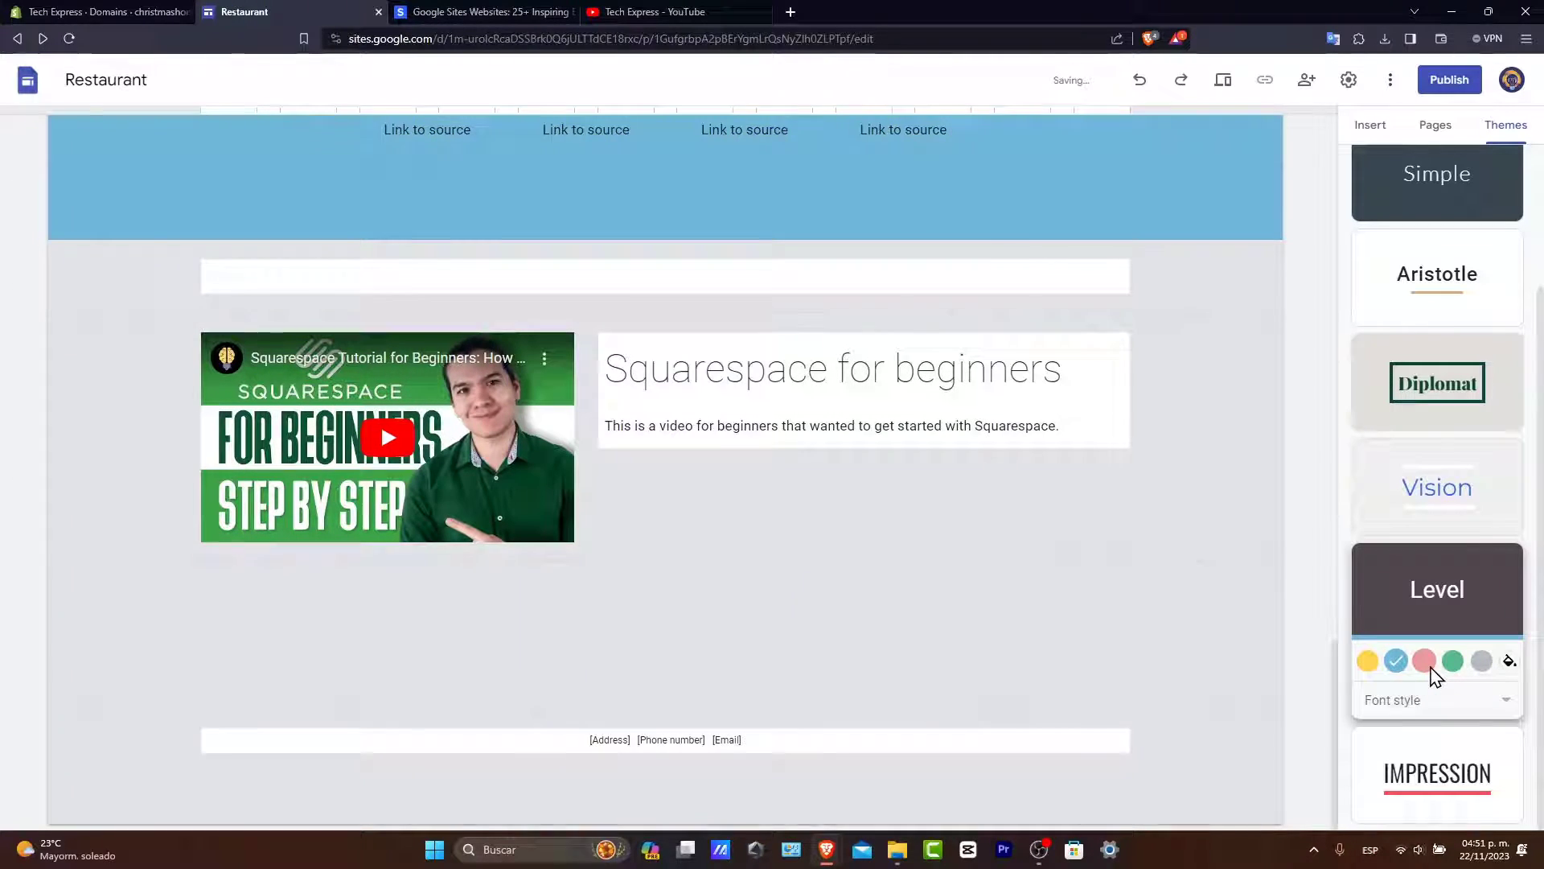
pyautogui.click(1452, 661)
pyautogui.scroll(3, 1033, 513)
pyautogui.scroll(15, 1028, 505)
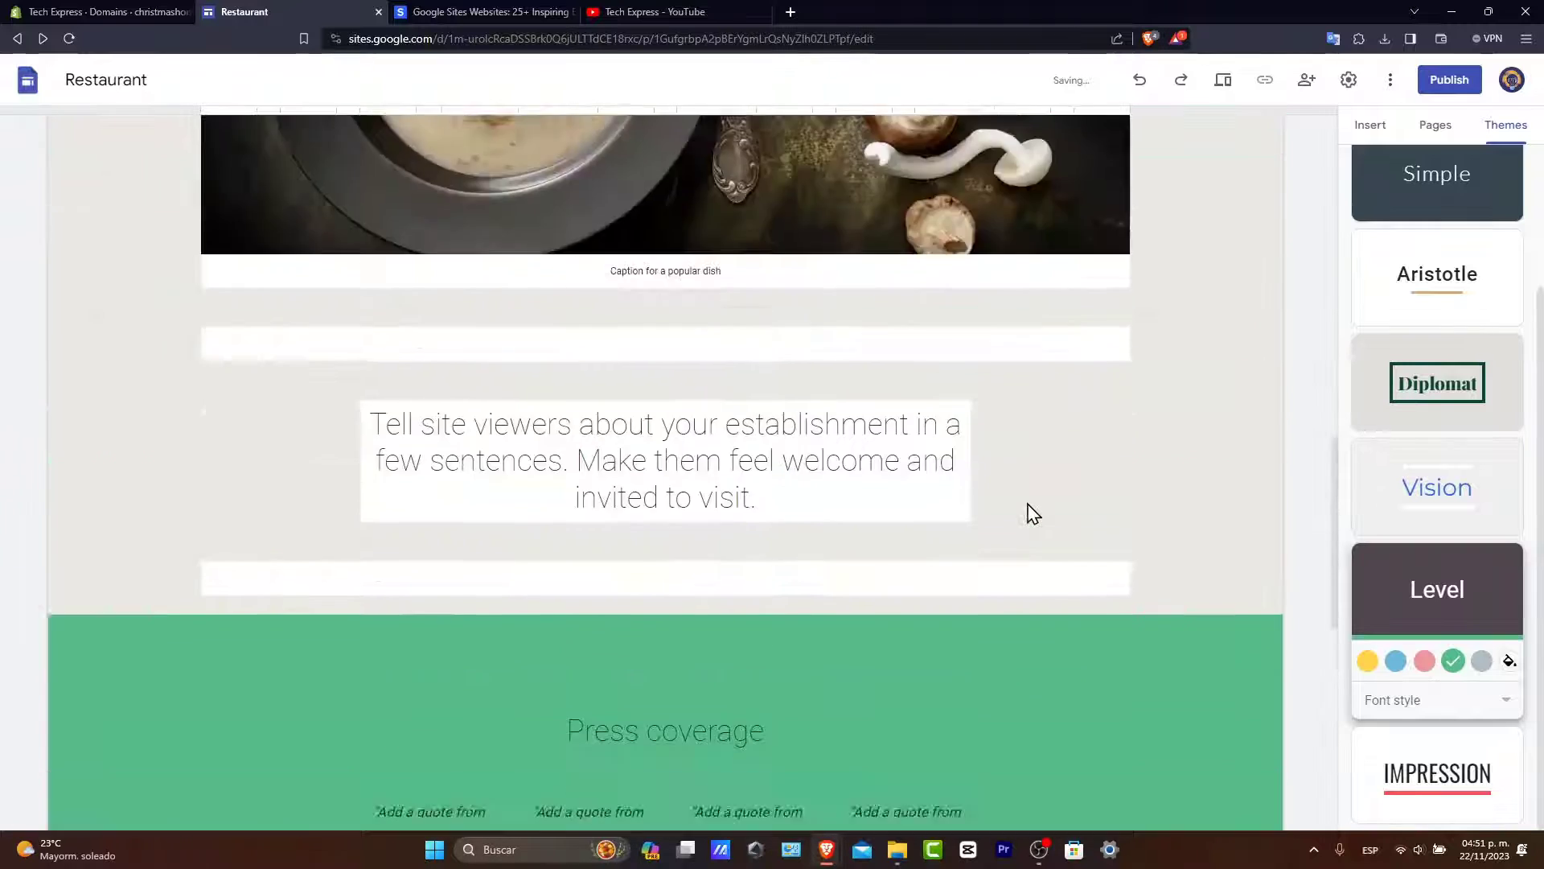
pyautogui.scroll(-10, 1028, 505)
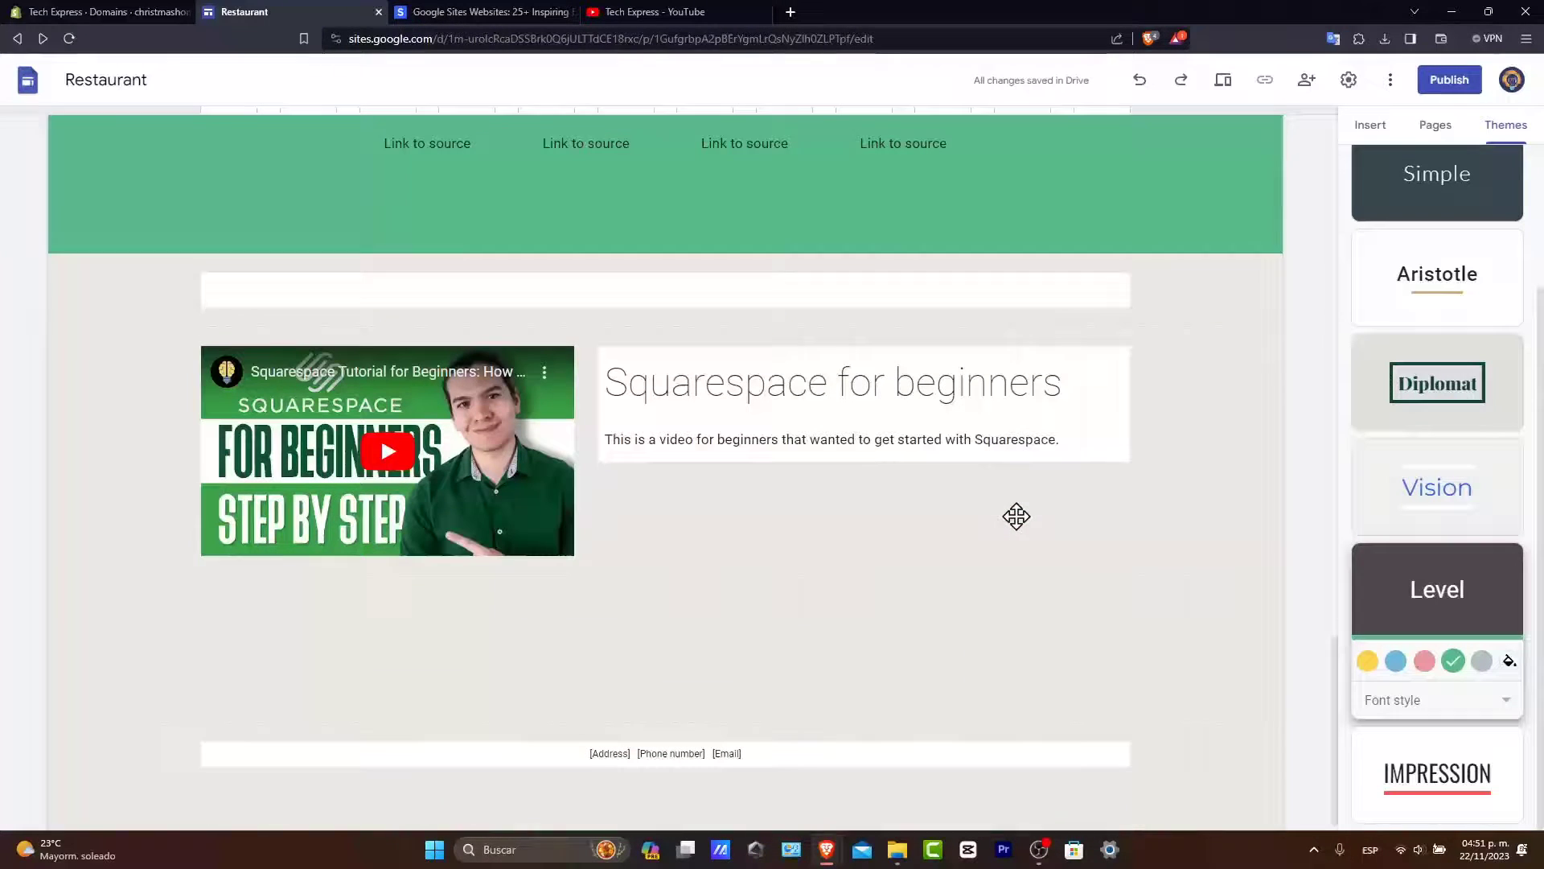
pyautogui.scroll(-1, 1017, 515)
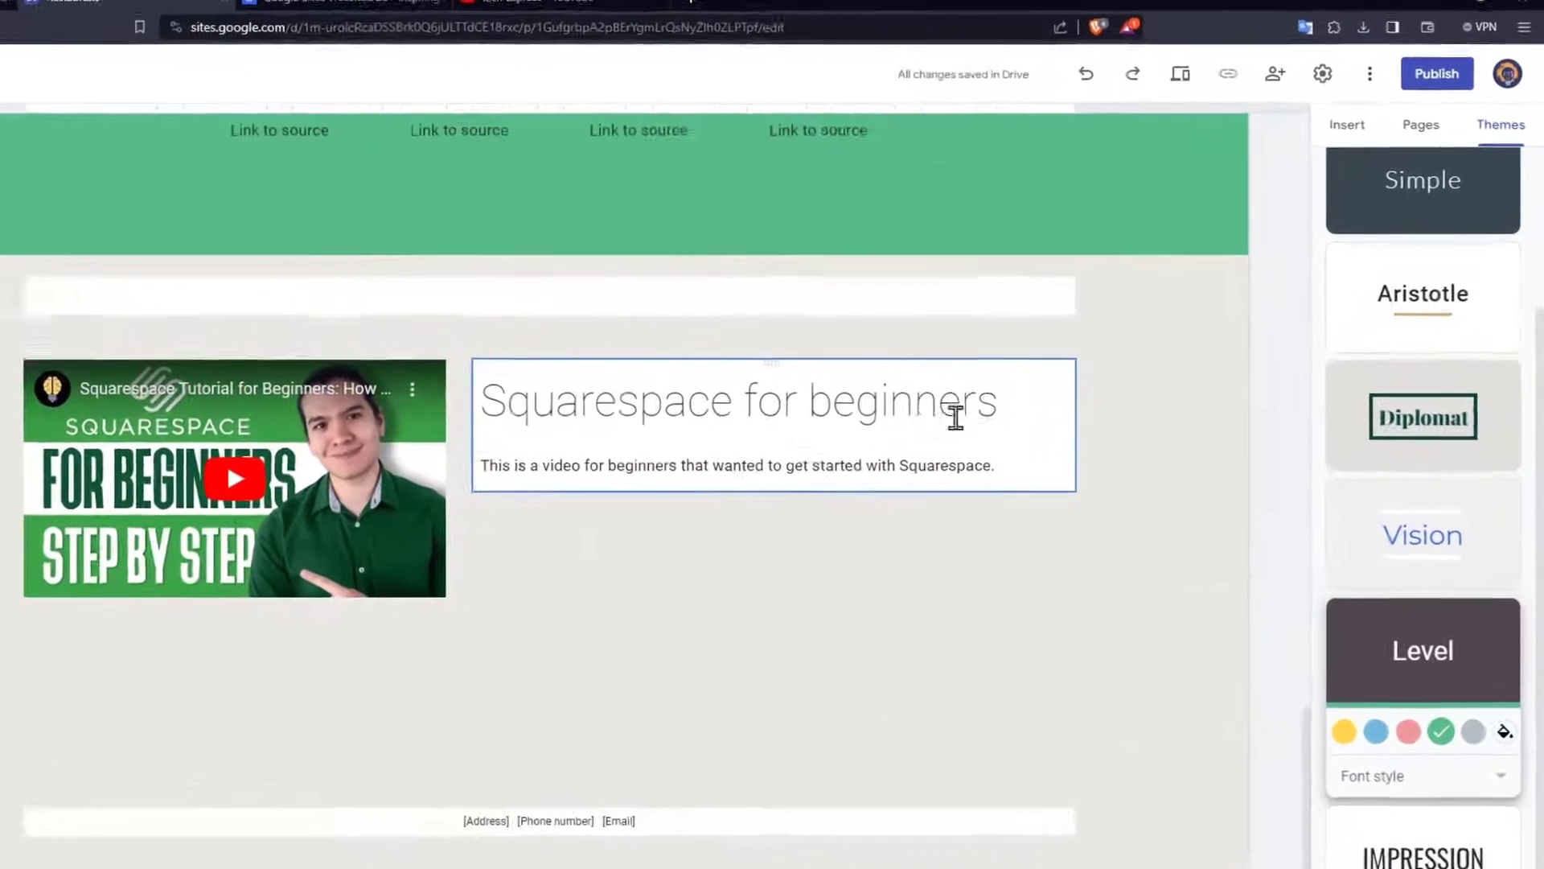
# Add a new page named Videos in the Pages panel.
pyautogui.click(1425, 128)
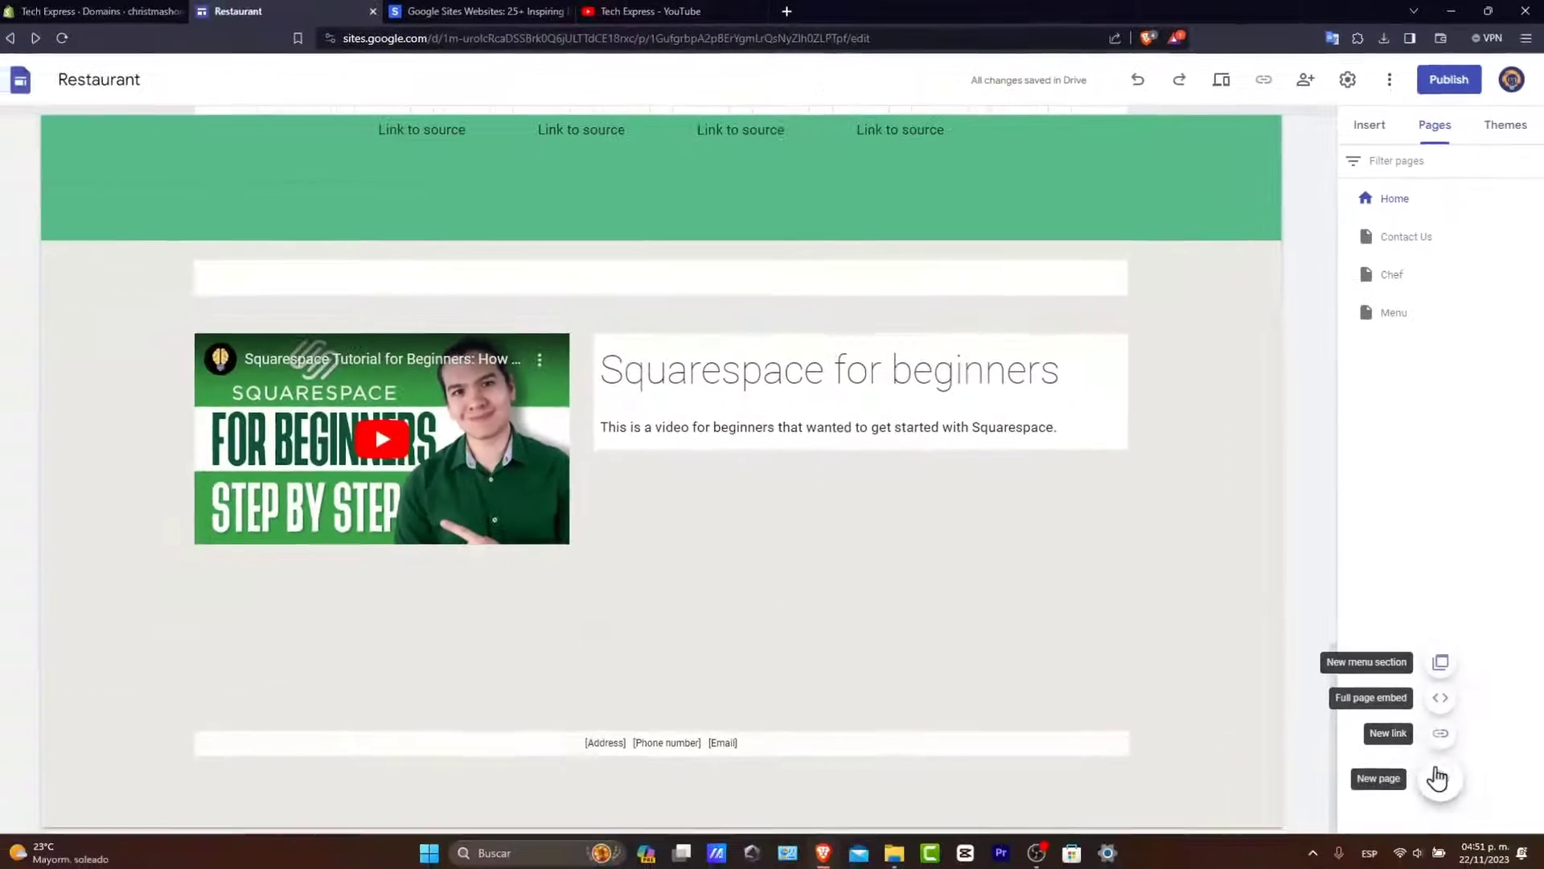
pyautogui.click(1439, 777)
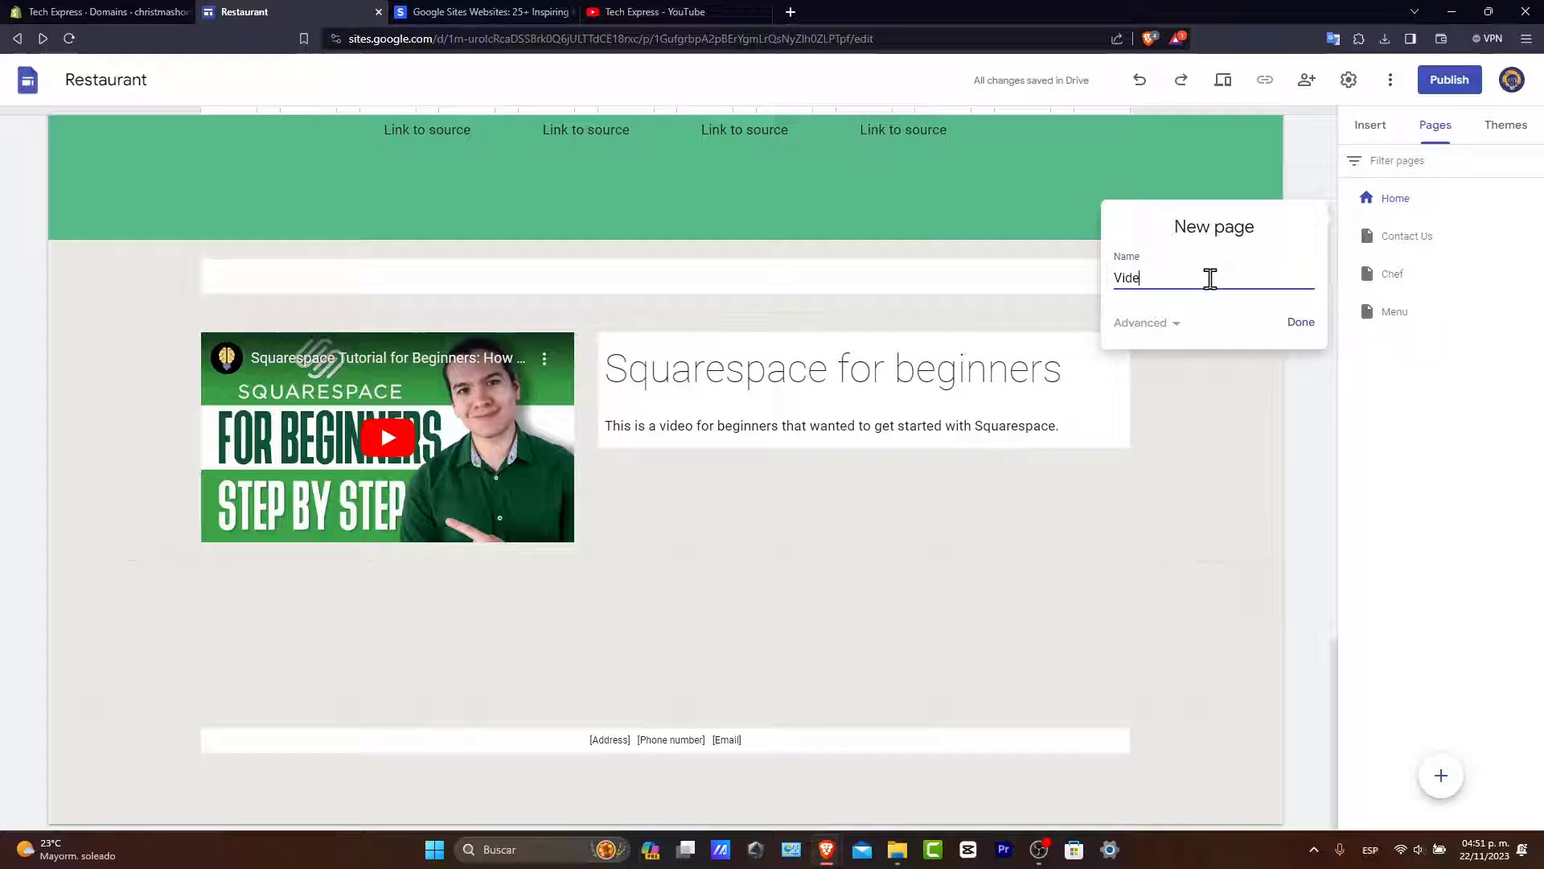
pyautogui.write('Videos')
pyautogui.click(1301, 323)
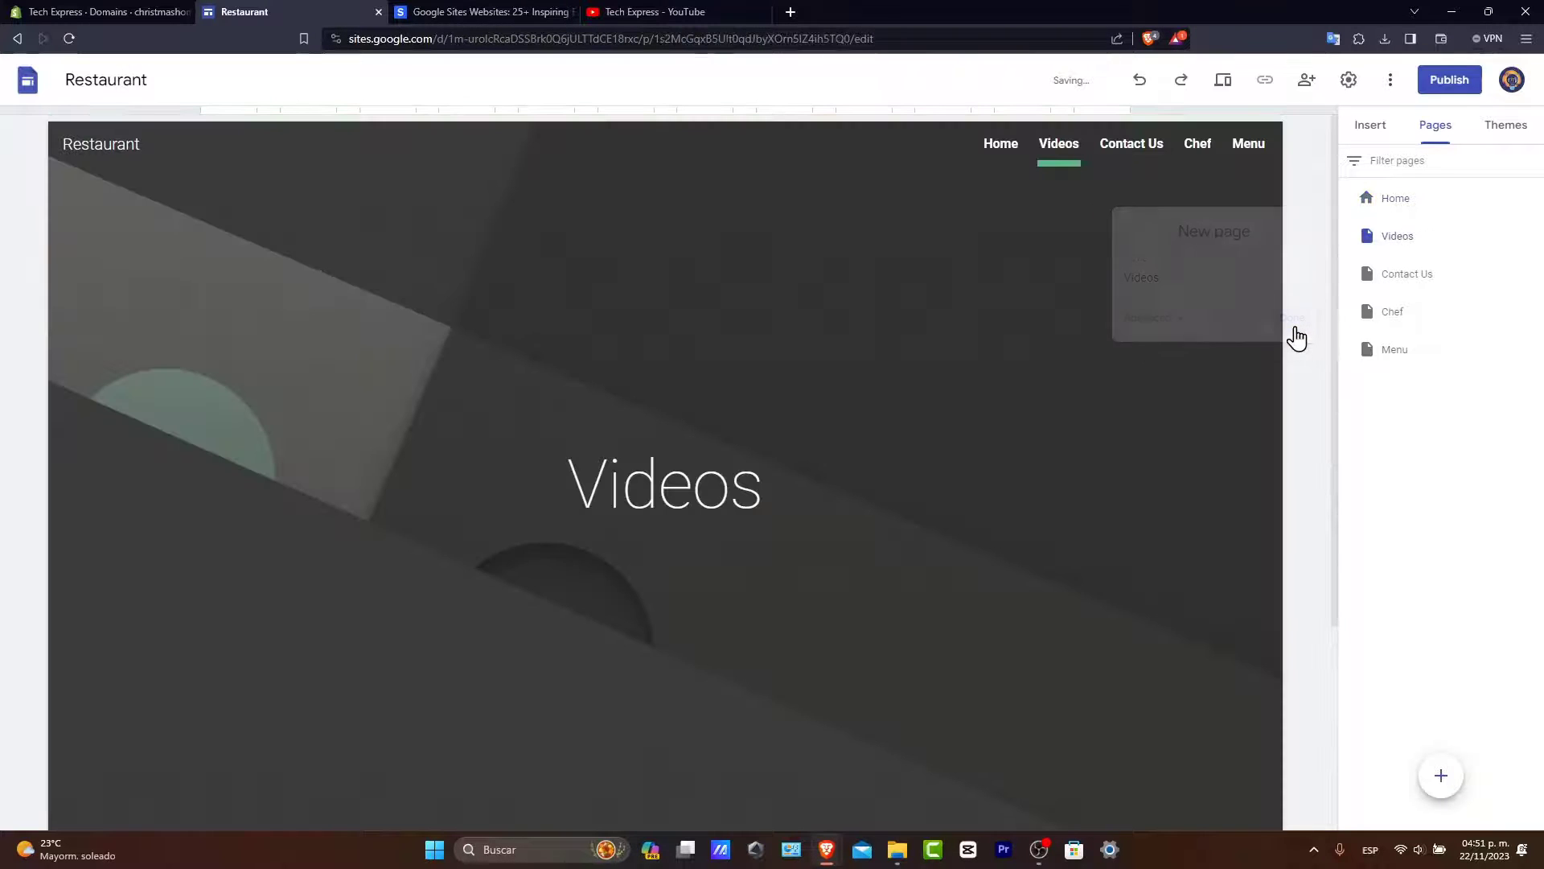
pyautogui.scroll(-3, 1012, 579)
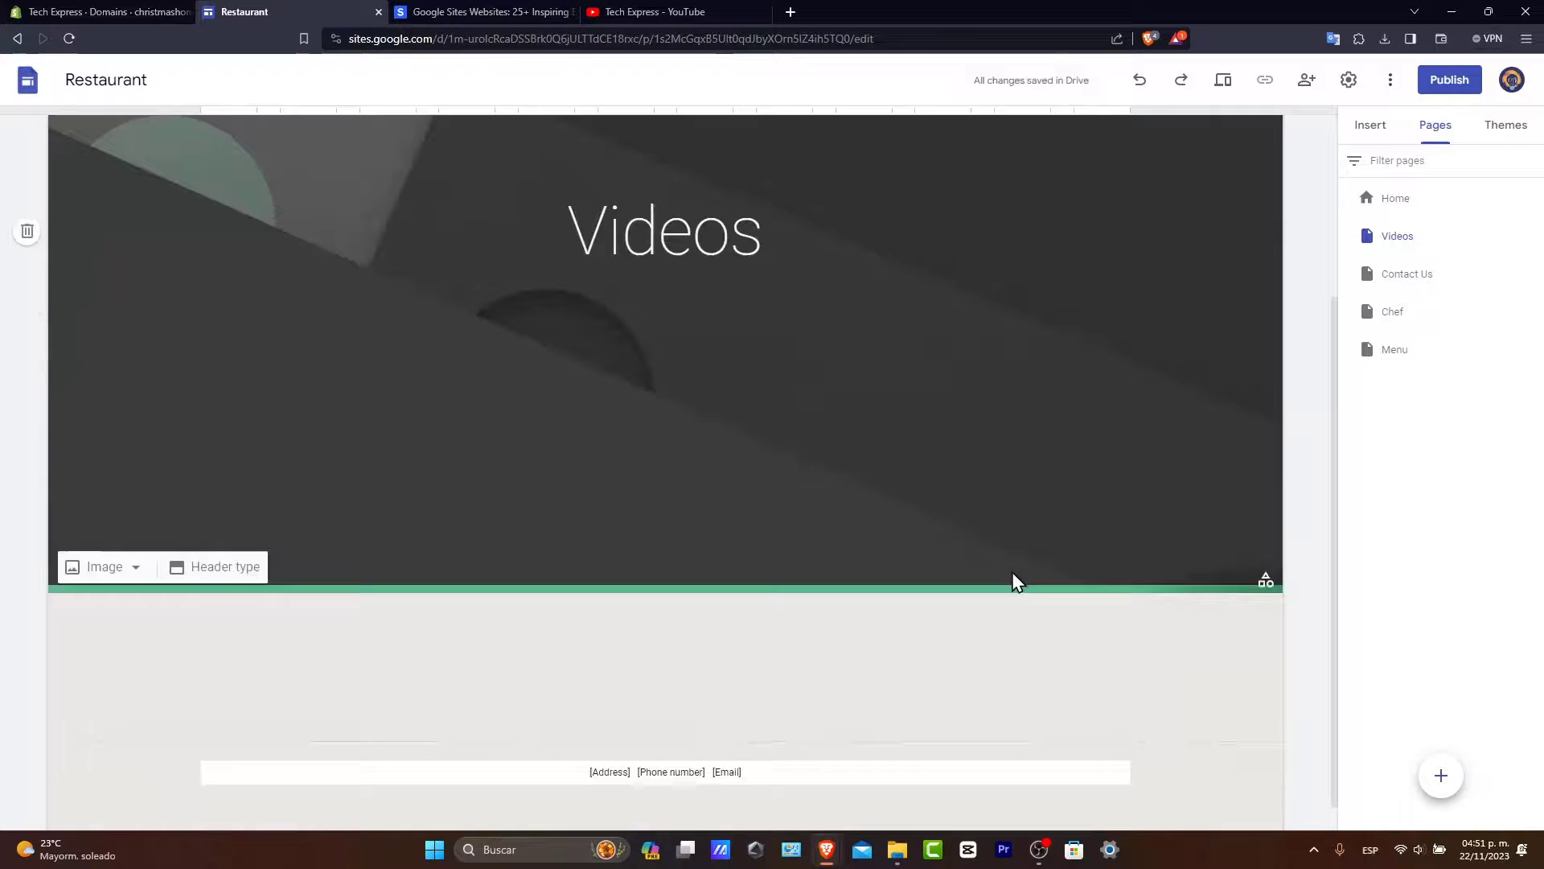
# On the Home page, duplicate the Squarespace video section.
pyautogui.click(1406, 209)
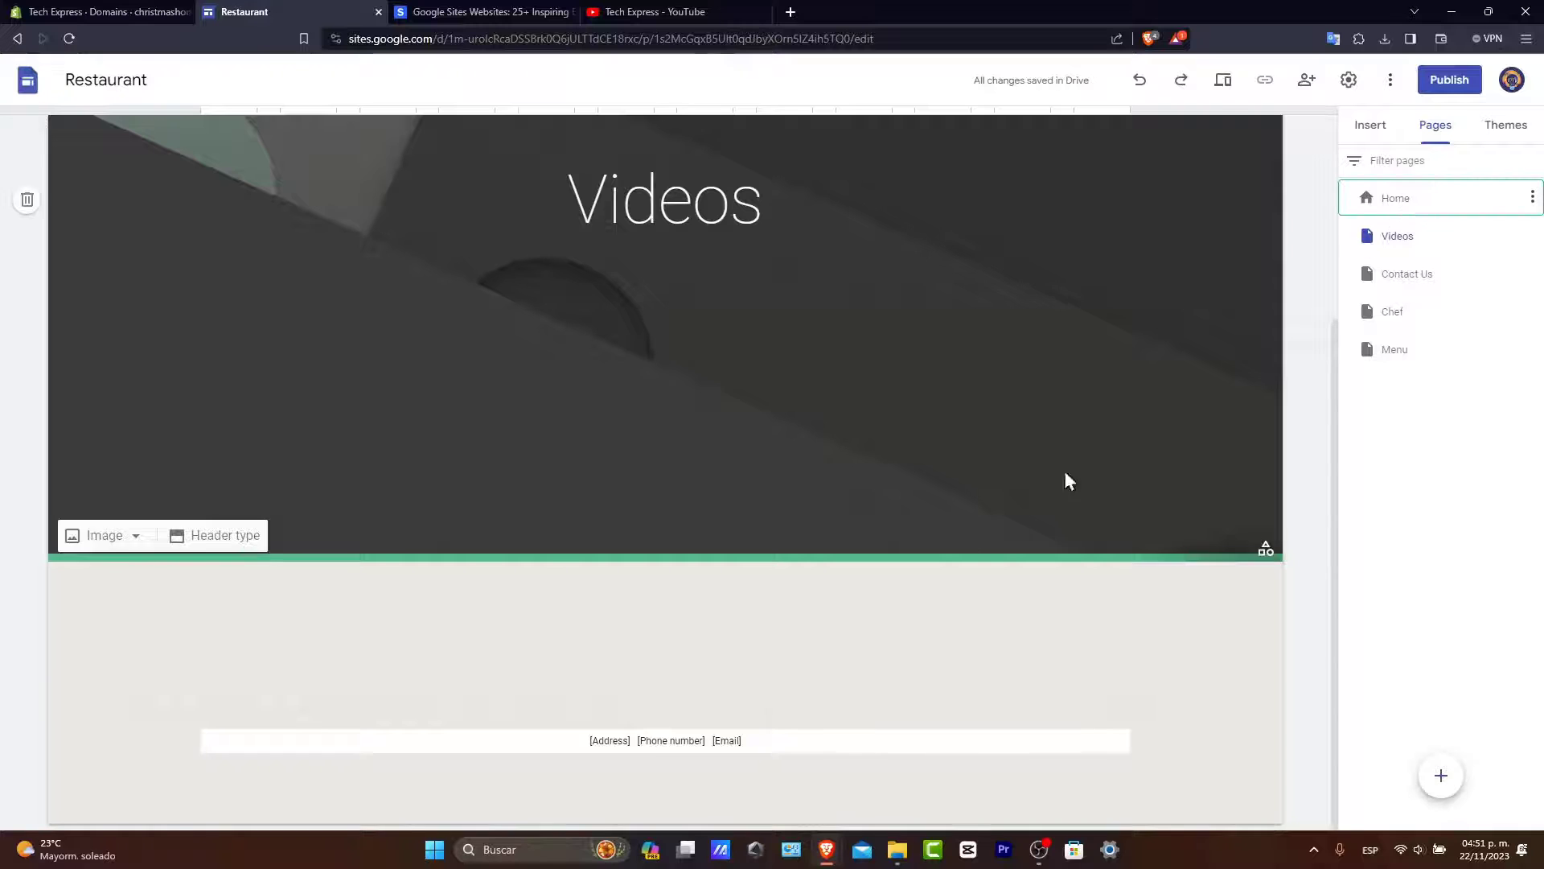
pyautogui.scroll(-15, 895, 559)
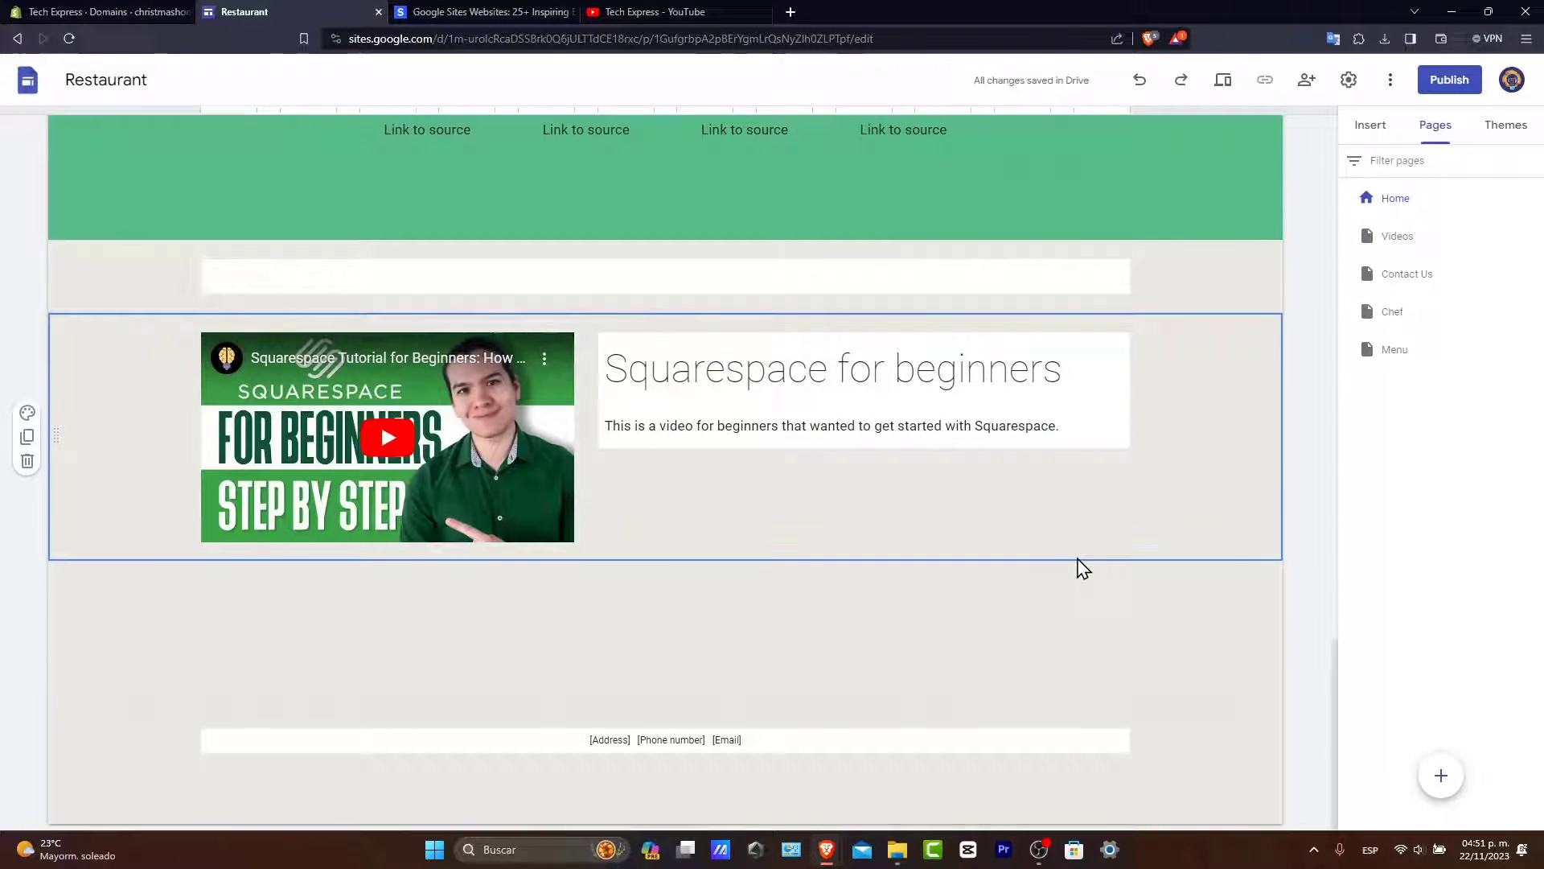
pyautogui.click(24, 441)
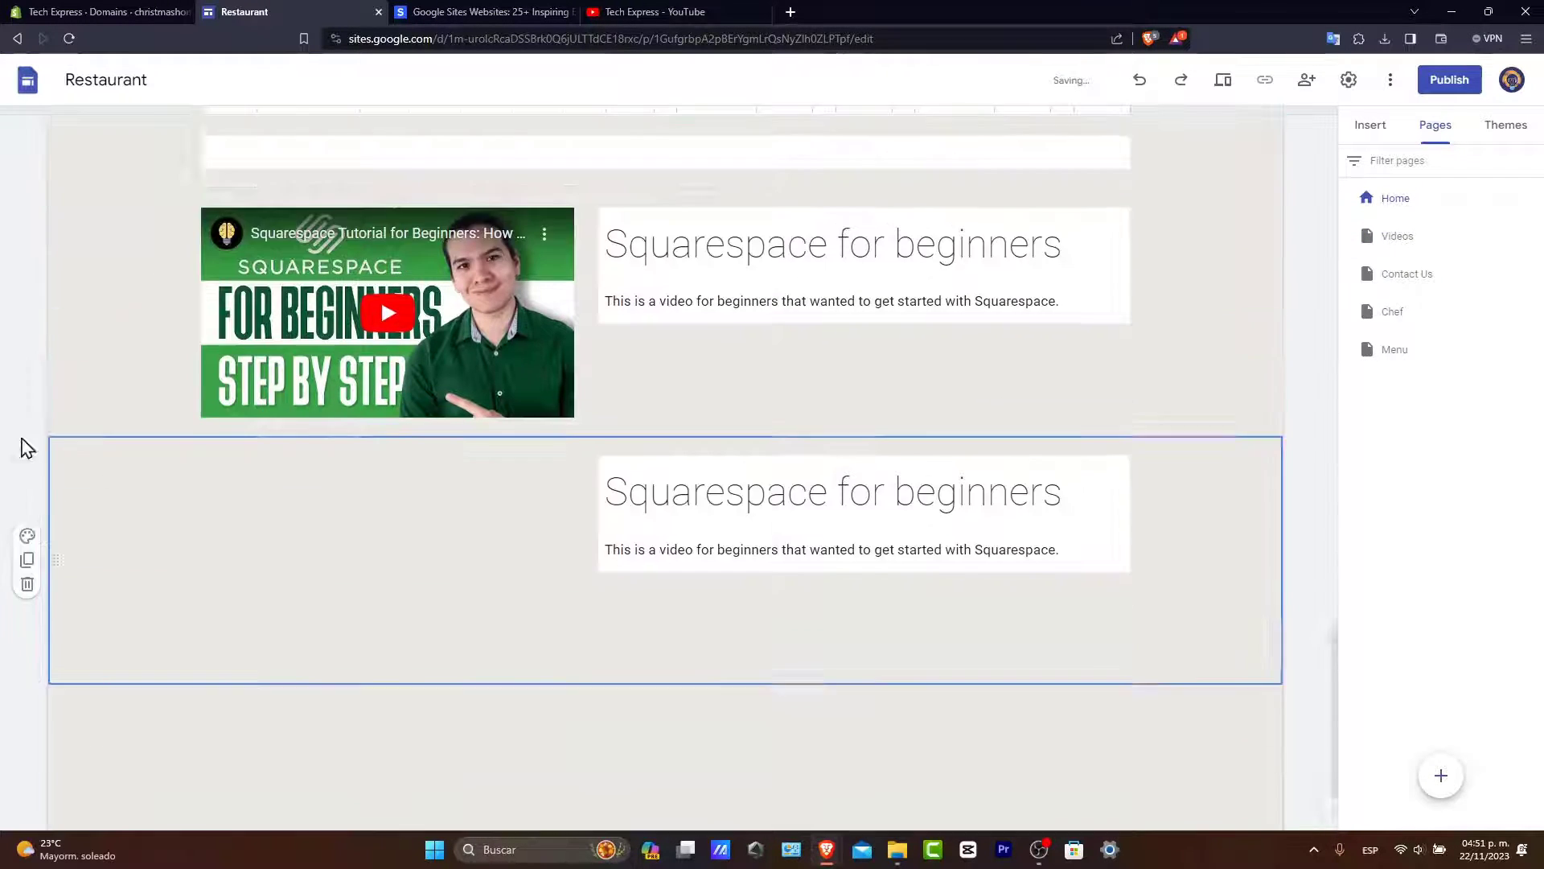
pyautogui.rightClick(142, 437)
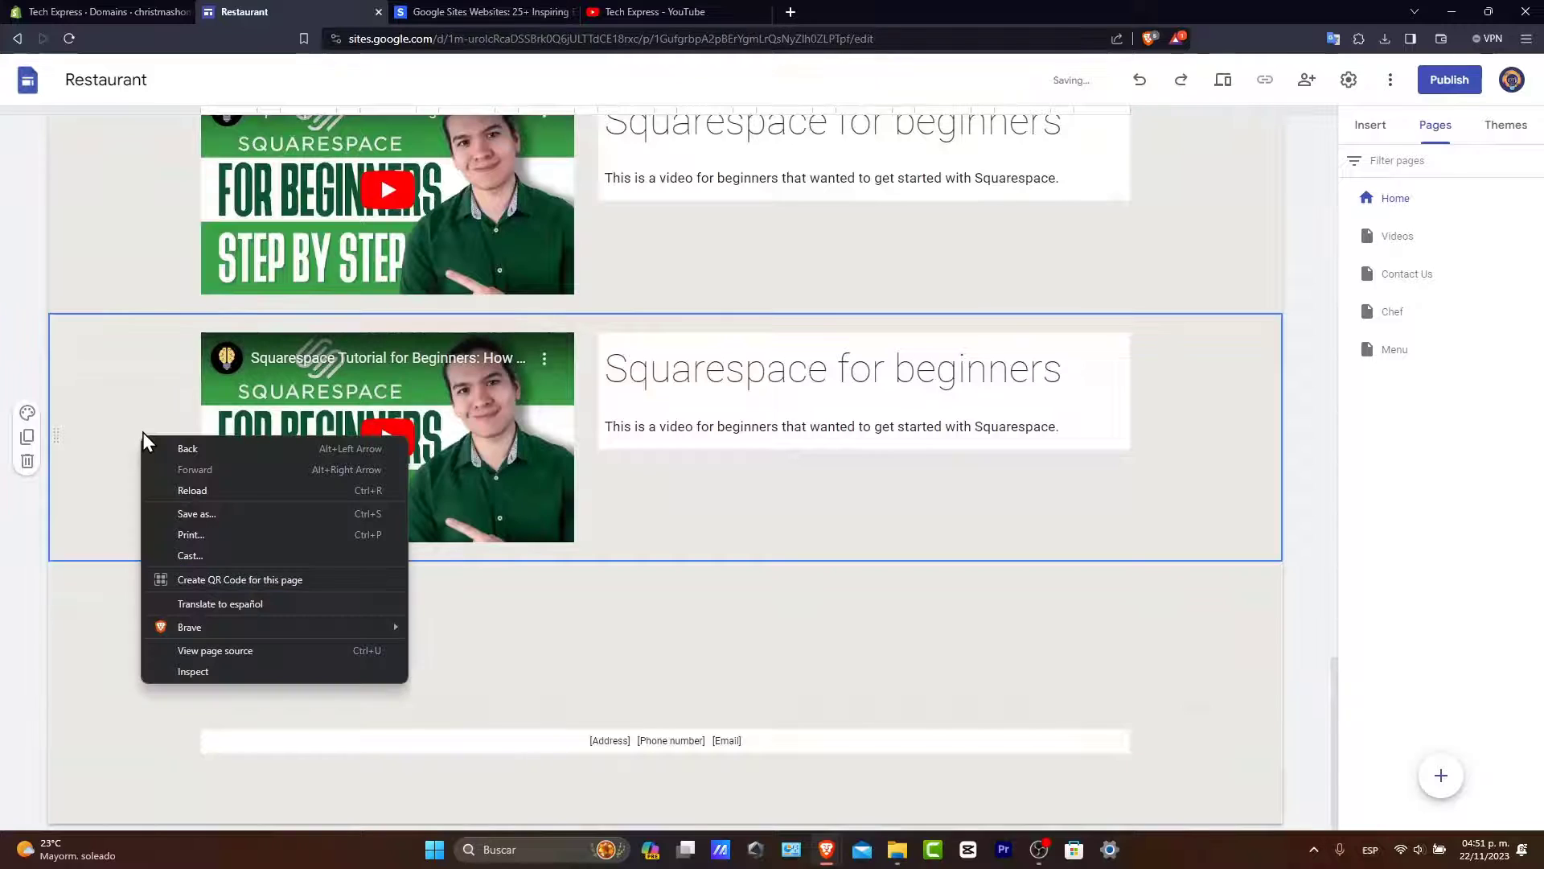
pyautogui.click(832, 540)
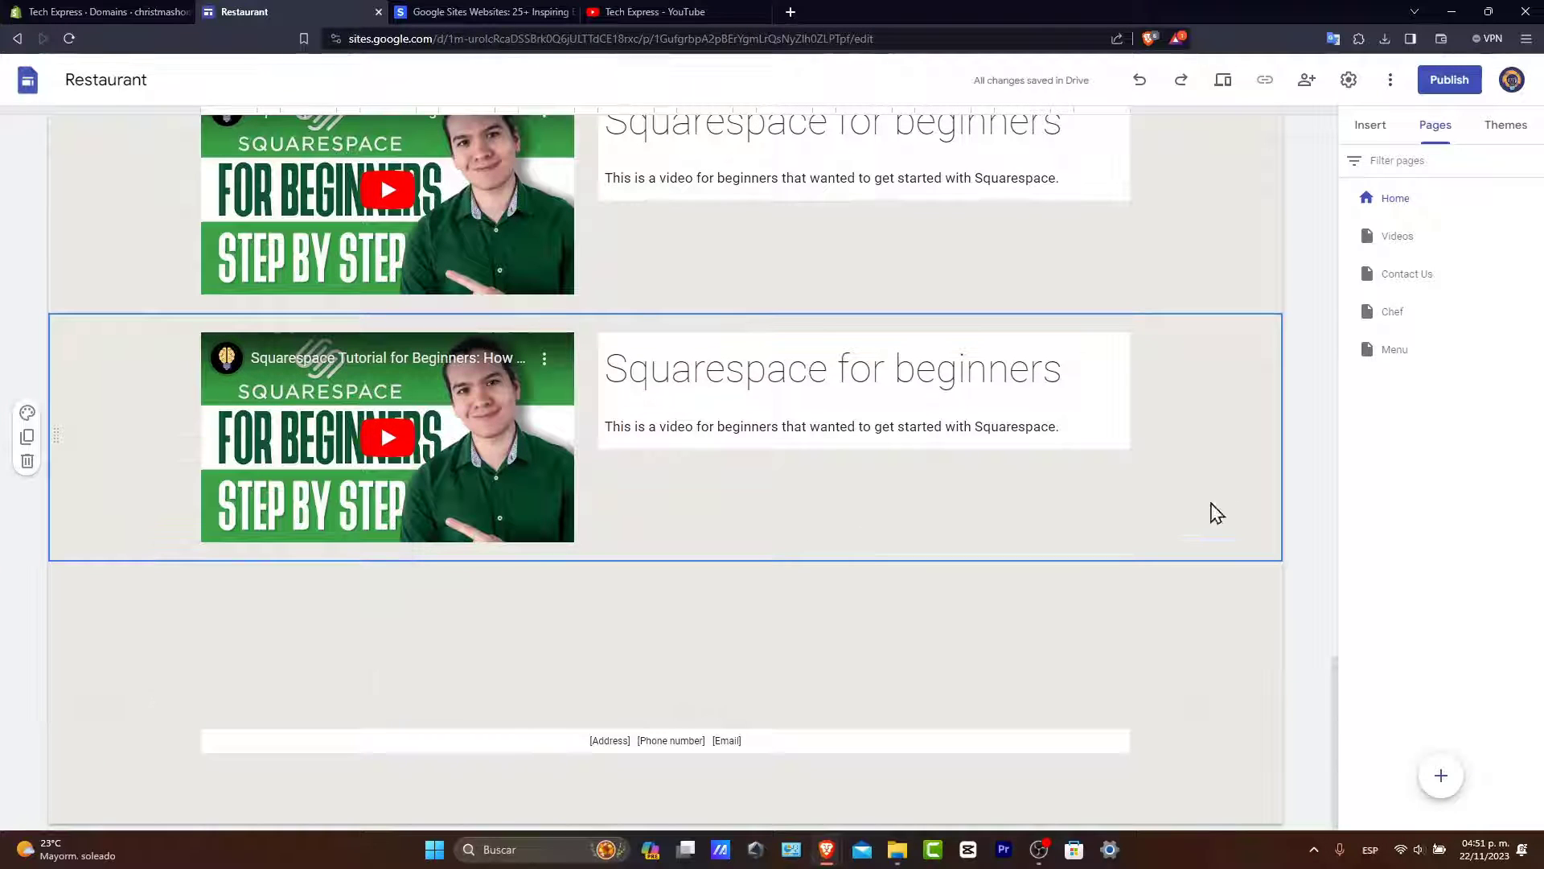
# Open the Videos page and delete the Chef page.
pyautogui.click(1436, 243)
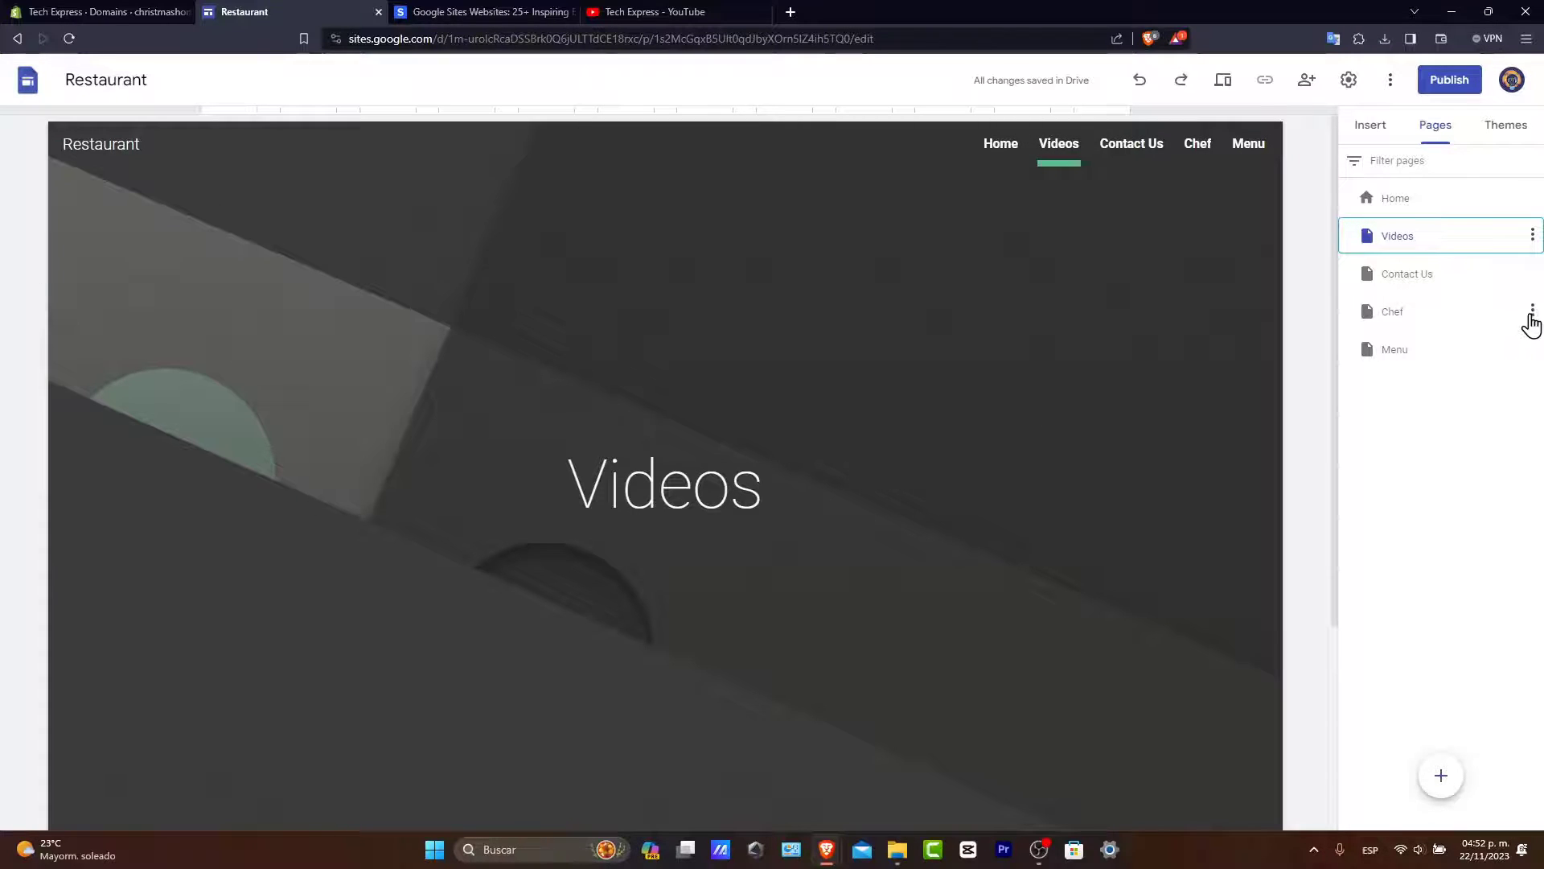
pyautogui.click(1532, 315)
pyautogui.click(1451, 510)
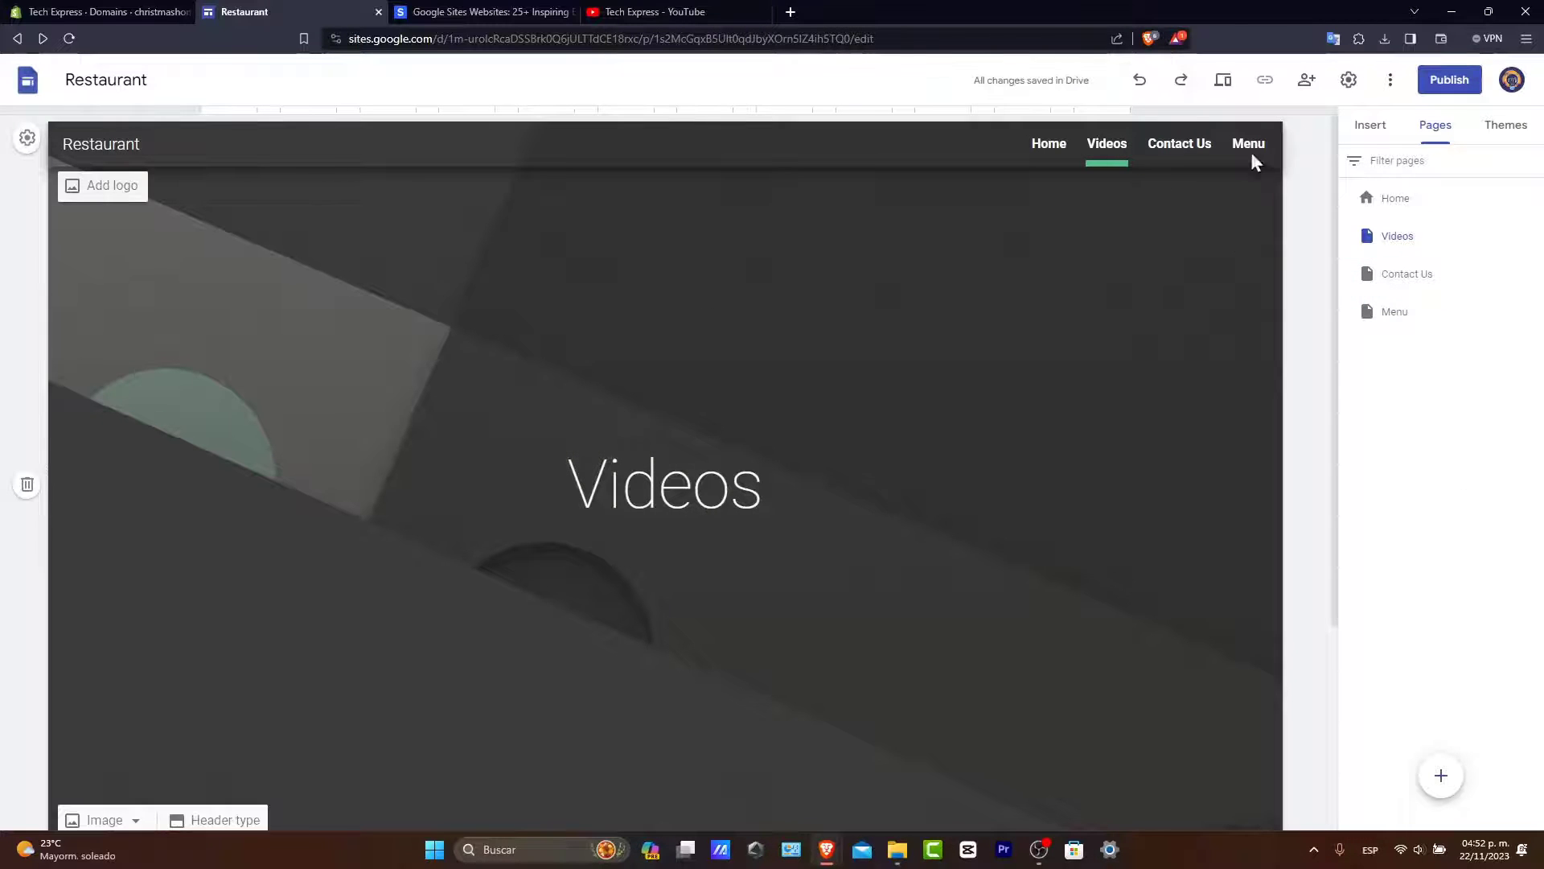
# Set the site's navigation mode to Side in the header settings.
pyautogui.click(31, 139)
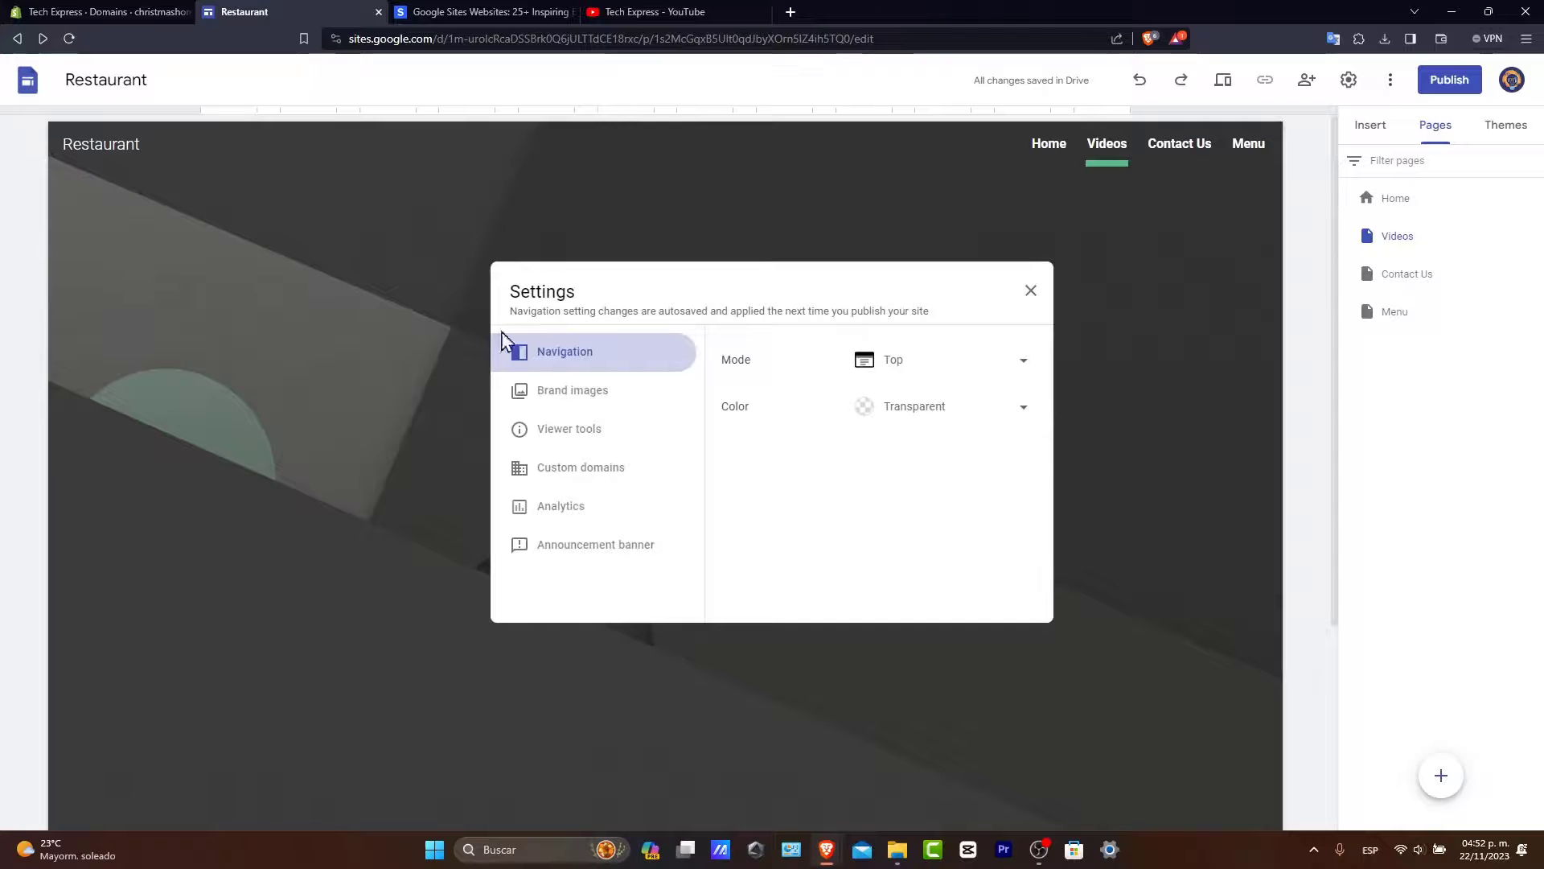
pyautogui.click(877, 363)
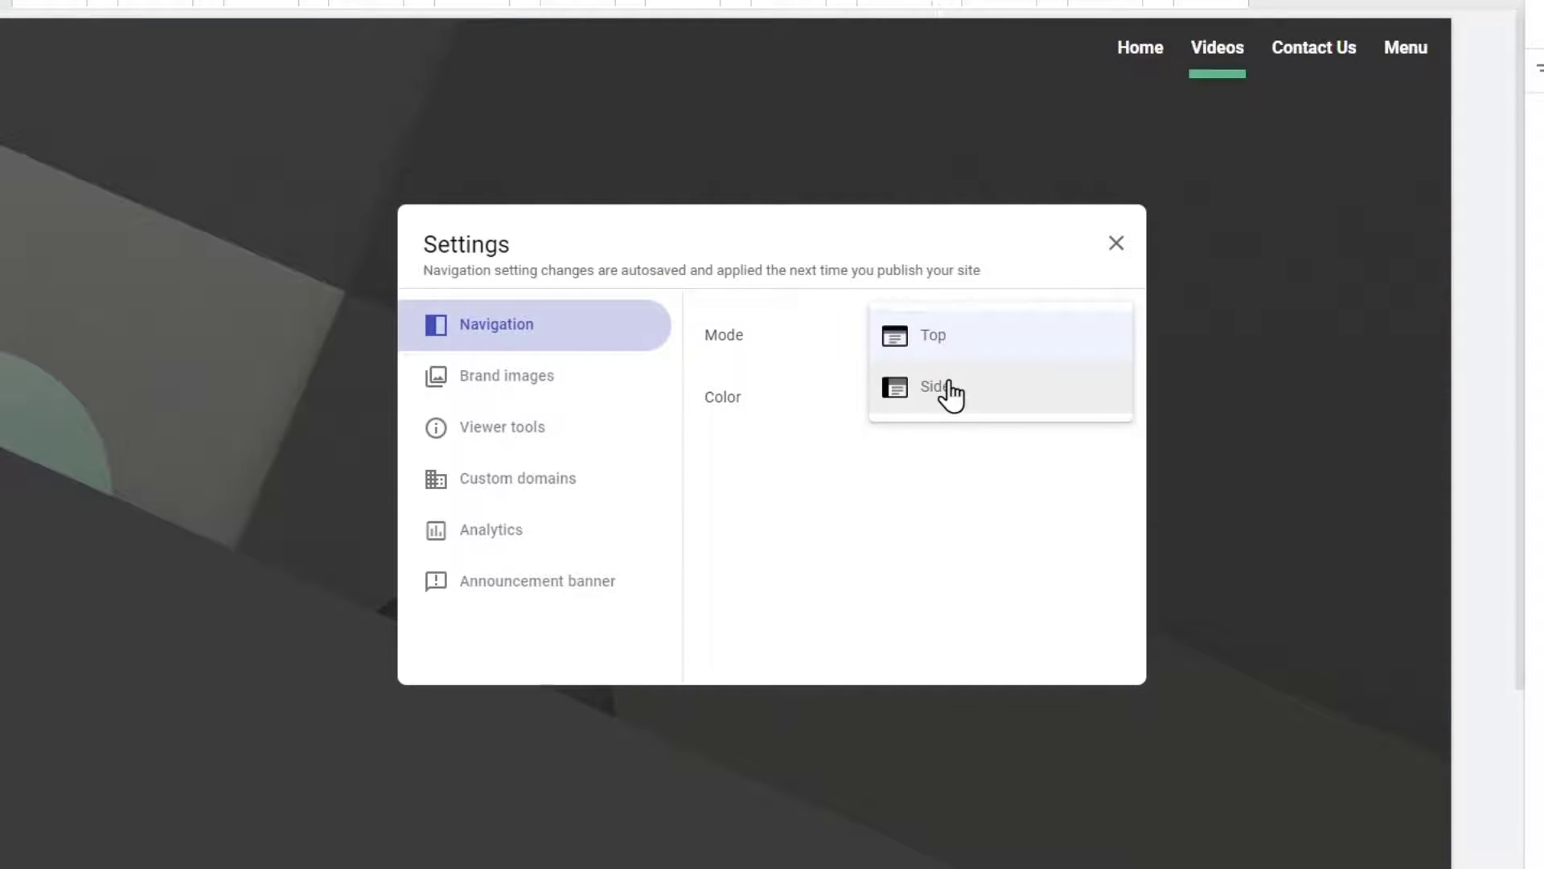
pyautogui.click(950, 394)
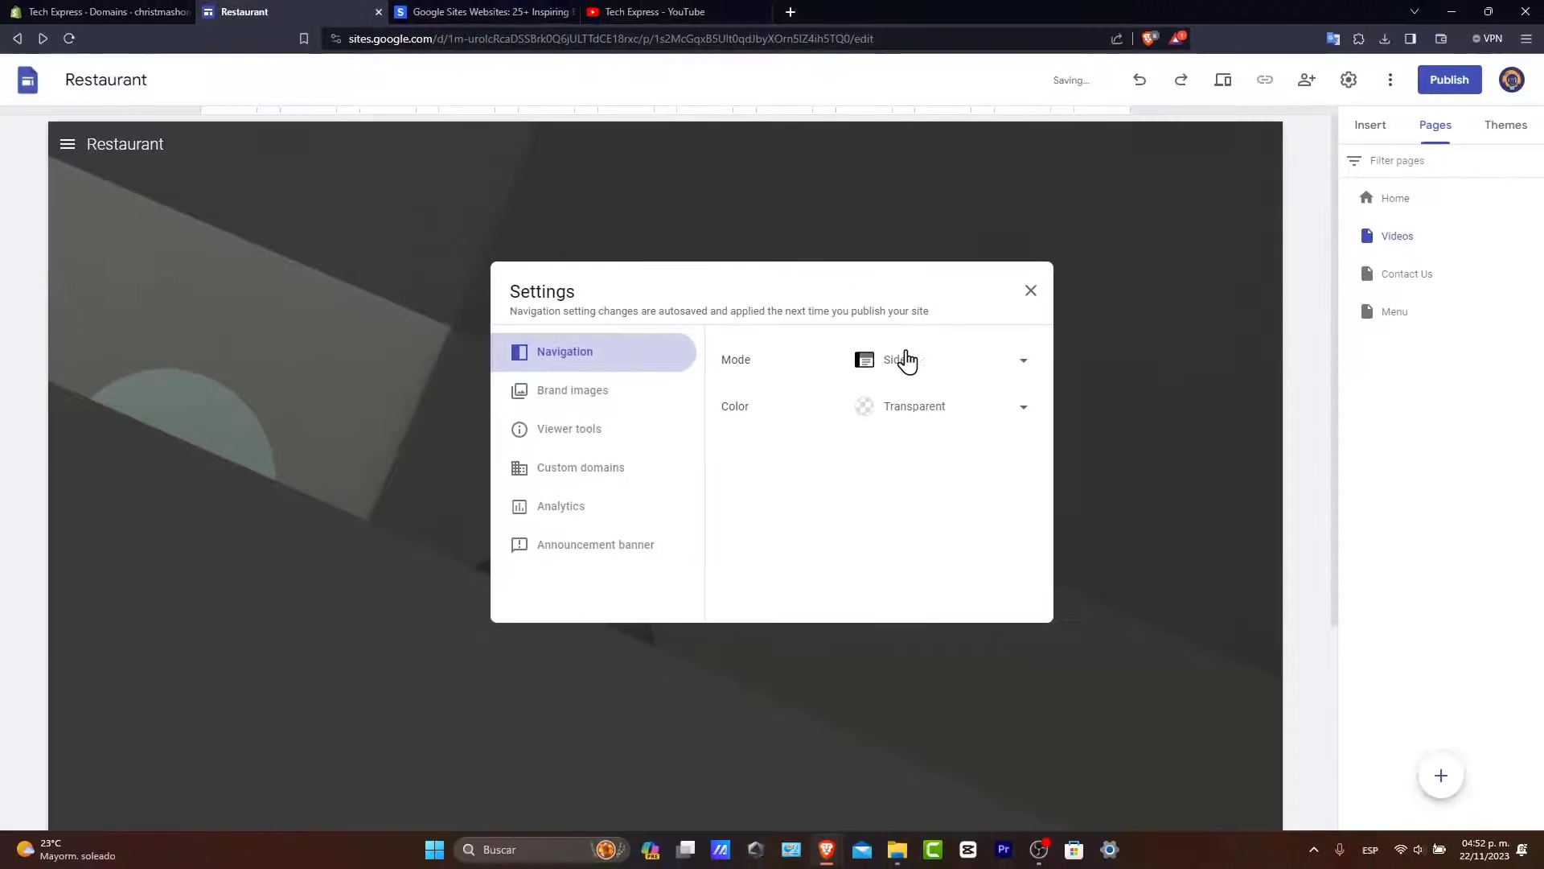
pyautogui.click(1030, 291)
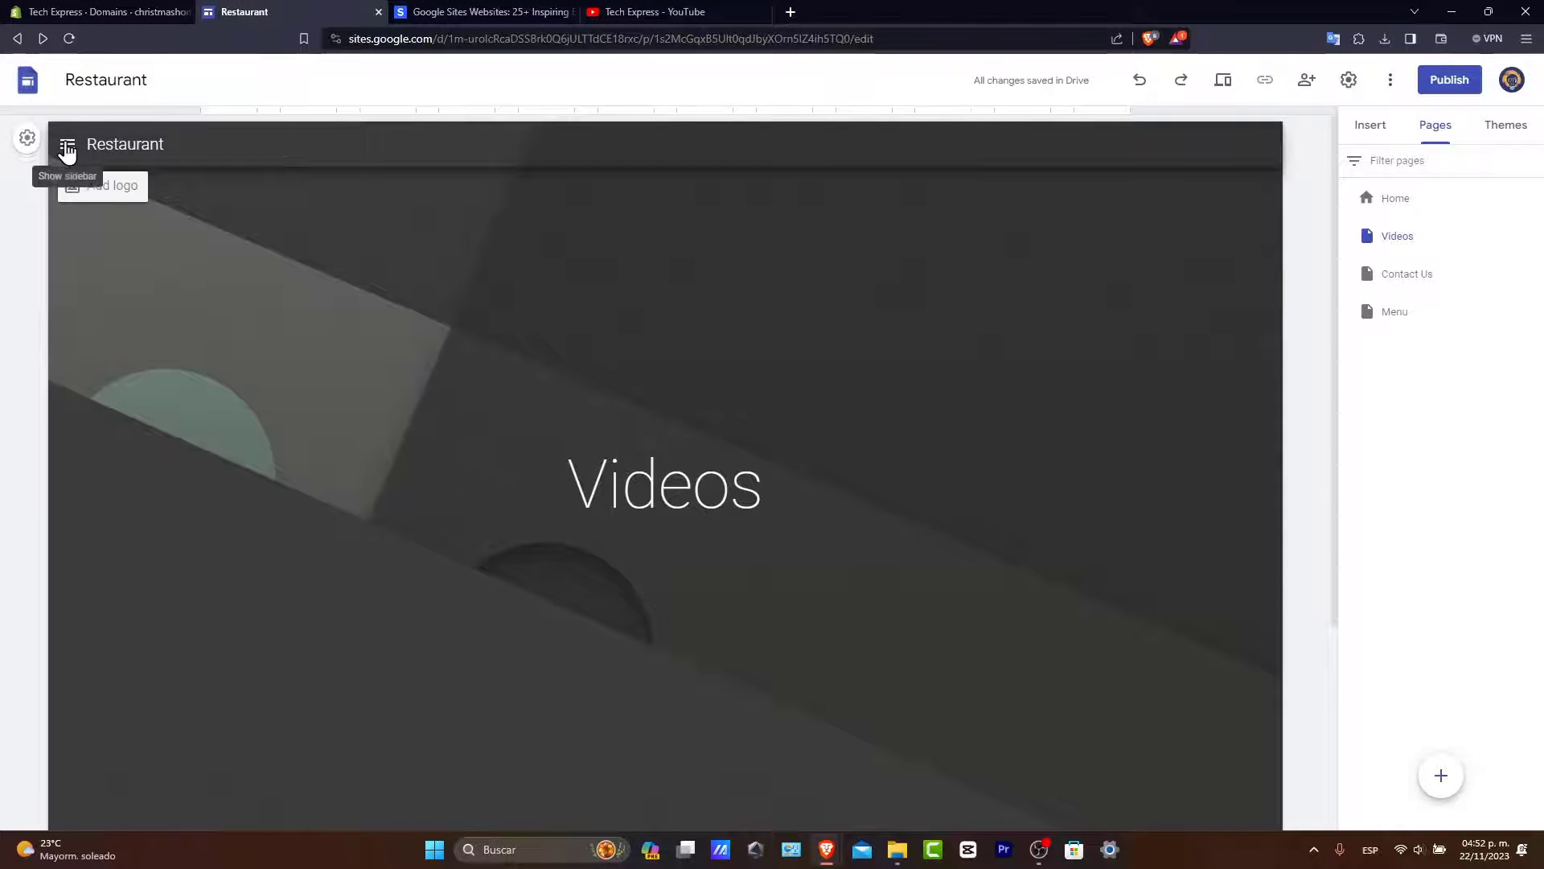
# Open and close the sidebar drawer to check the page links.
pyautogui.click(67, 143)
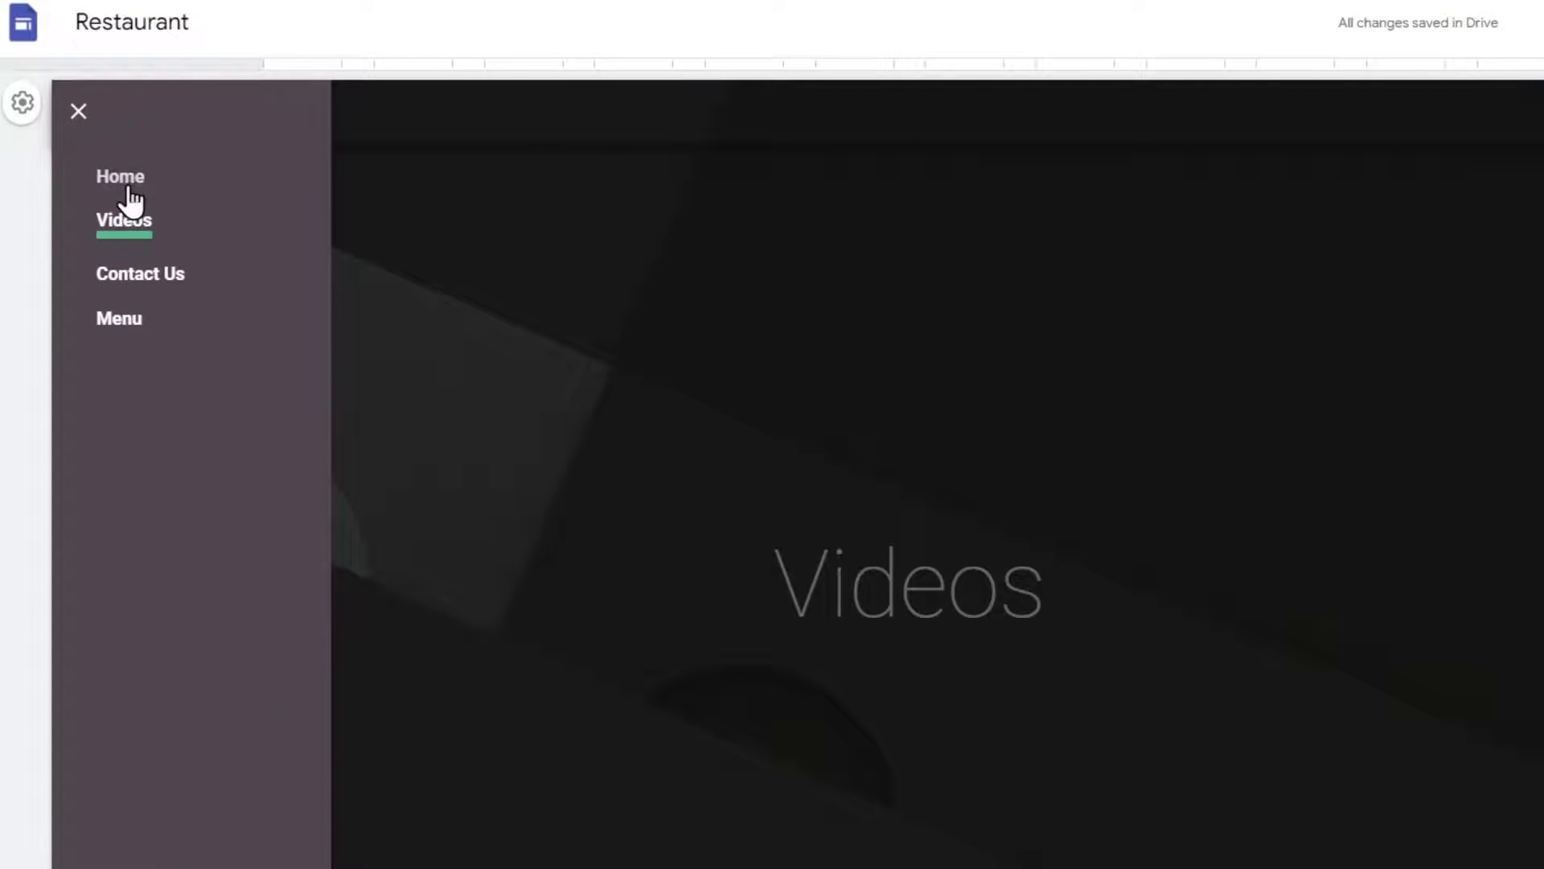
pyautogui.click(127, 322)
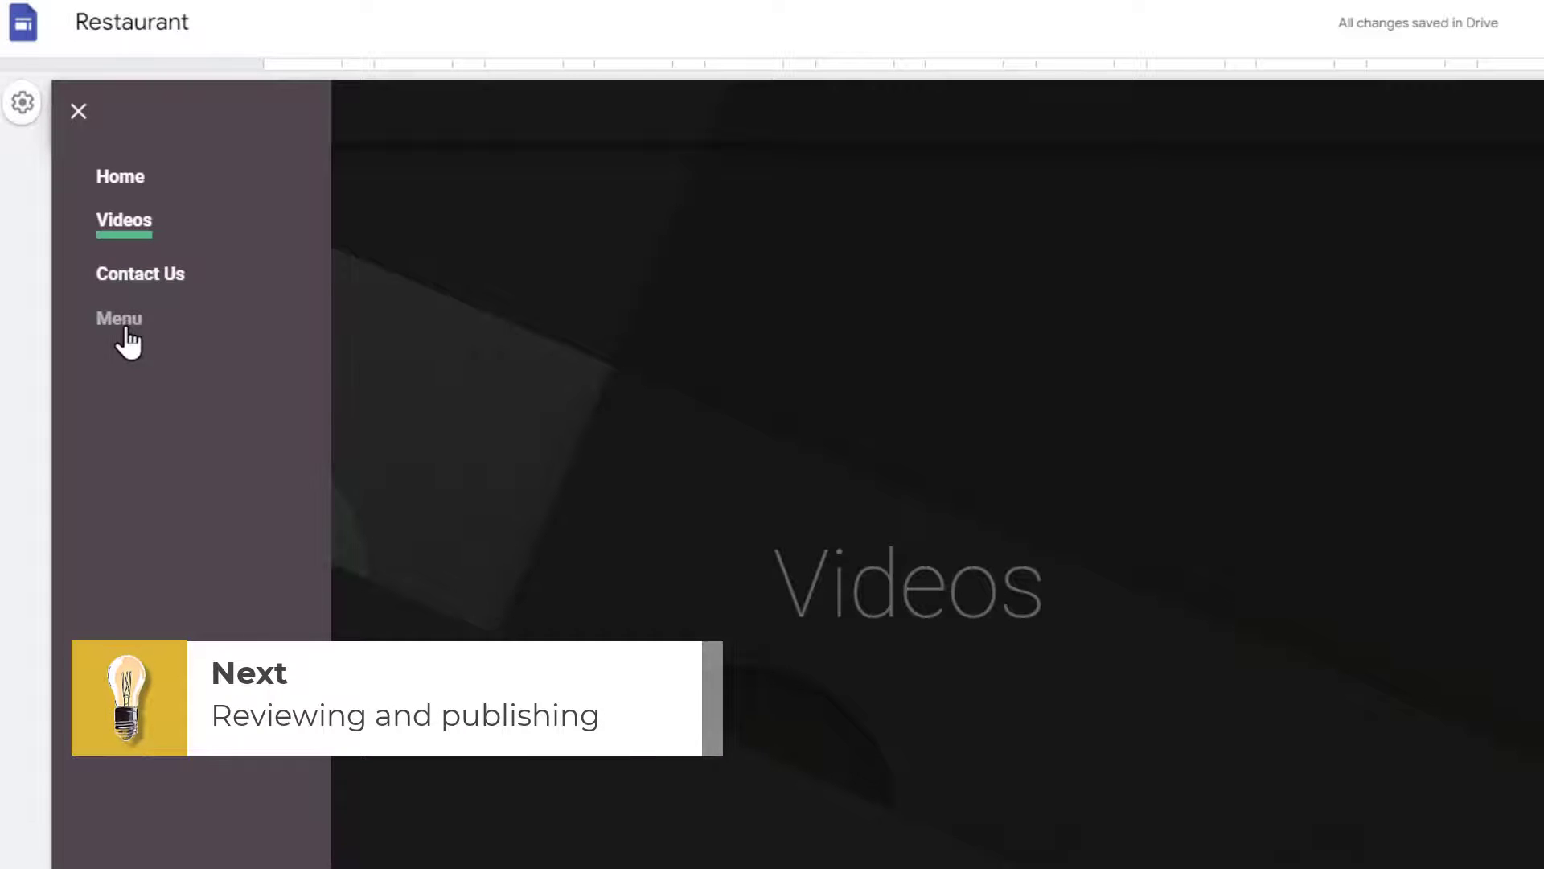
pyautogui.click(1022, 708)
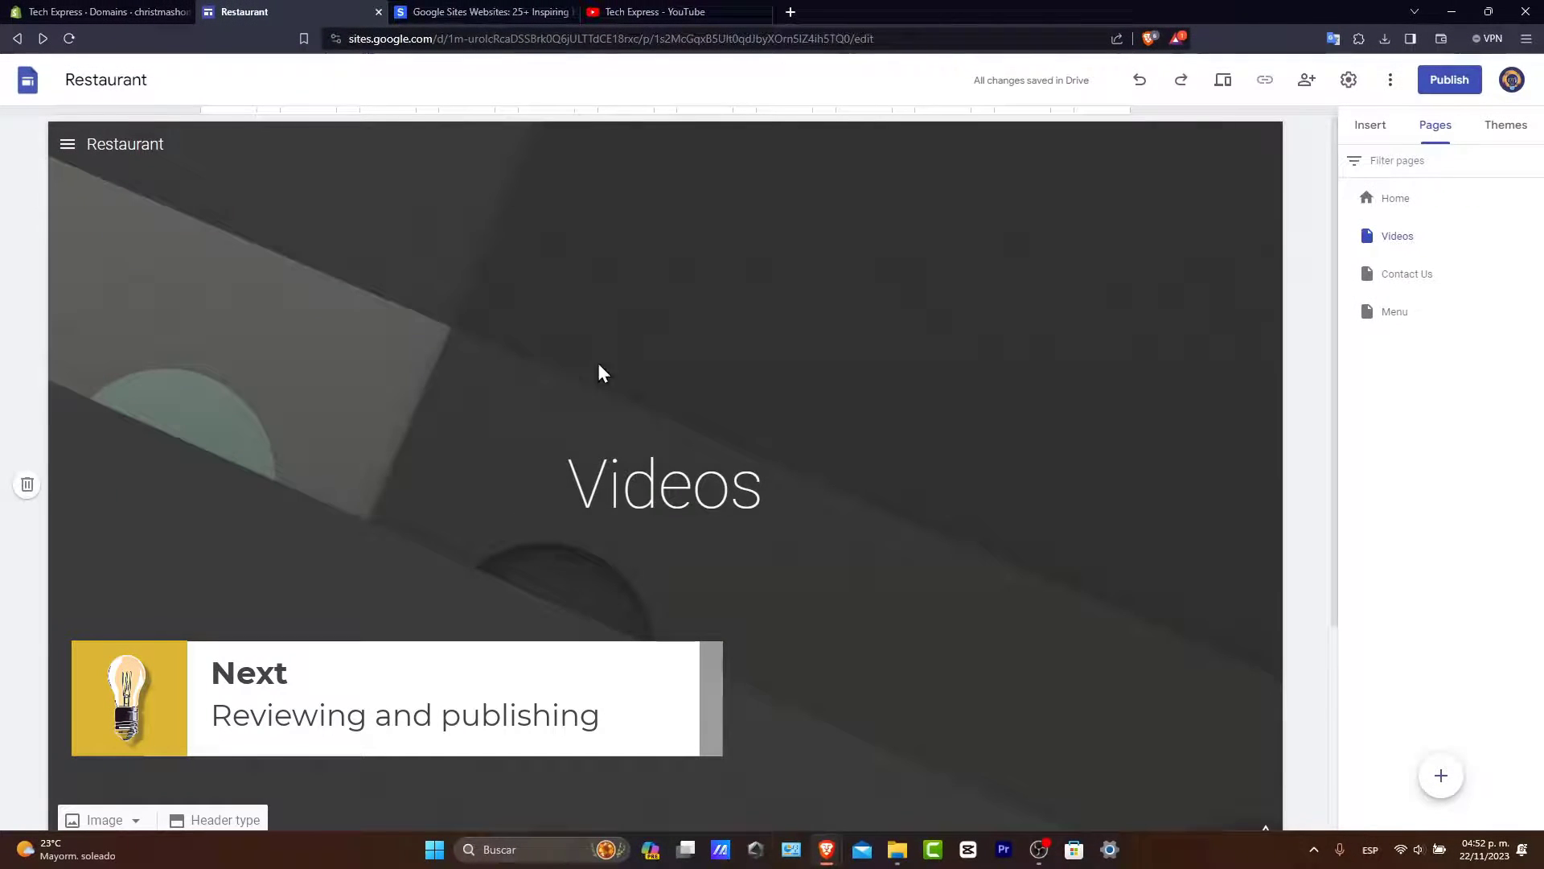
# Preview the site, play the first Squarespace video on Home, then start publishing.
pyautogui.click(1390, 78)
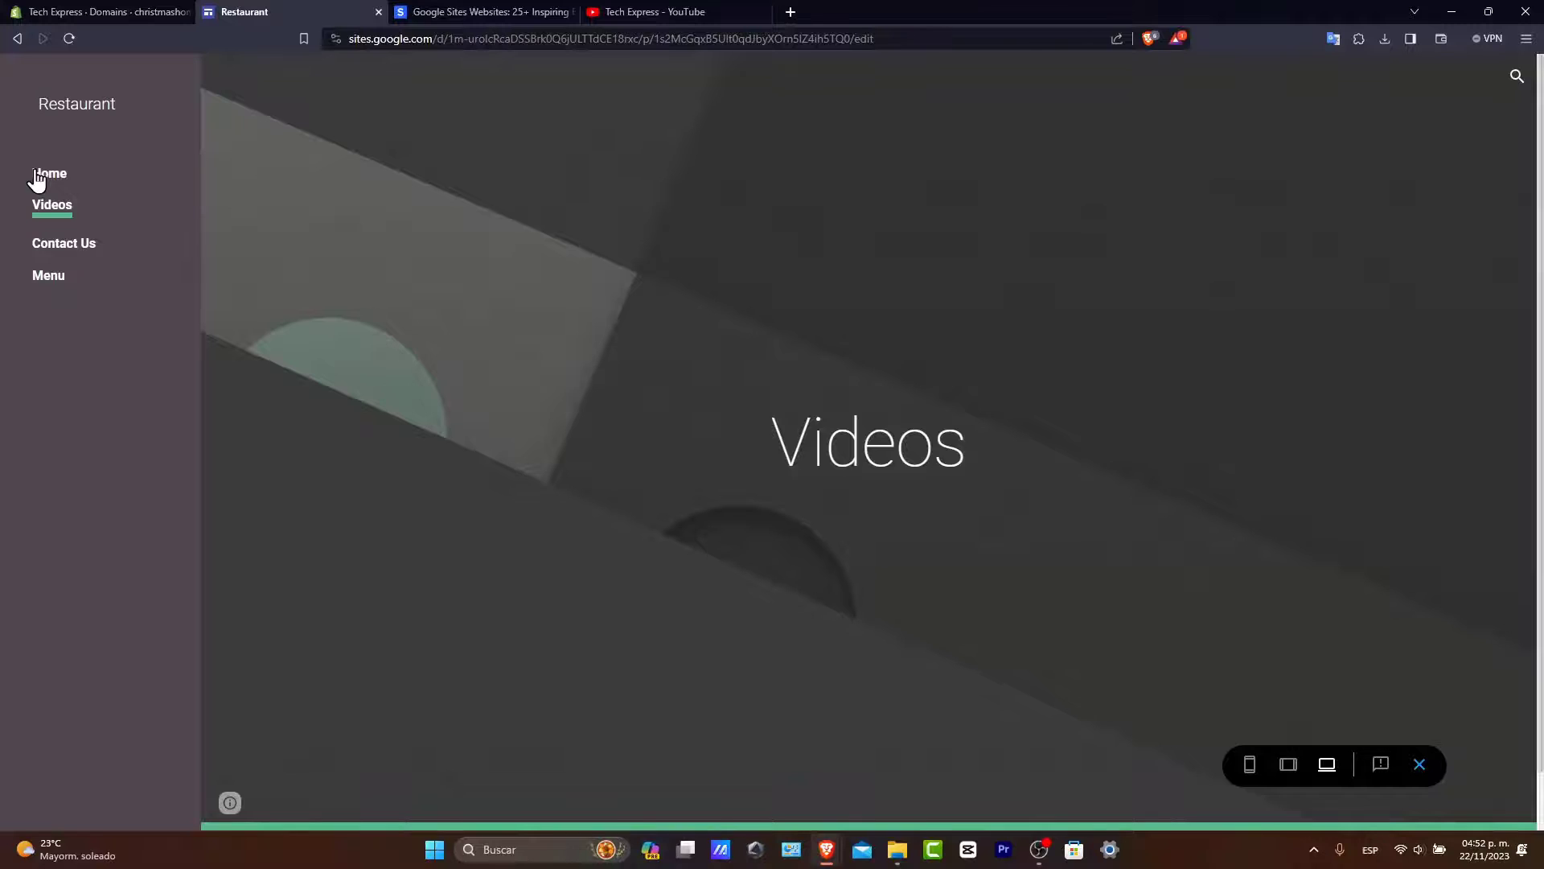
pyautogui.click(37, 180)
pyautogui.scroll(-9, 967, 303)
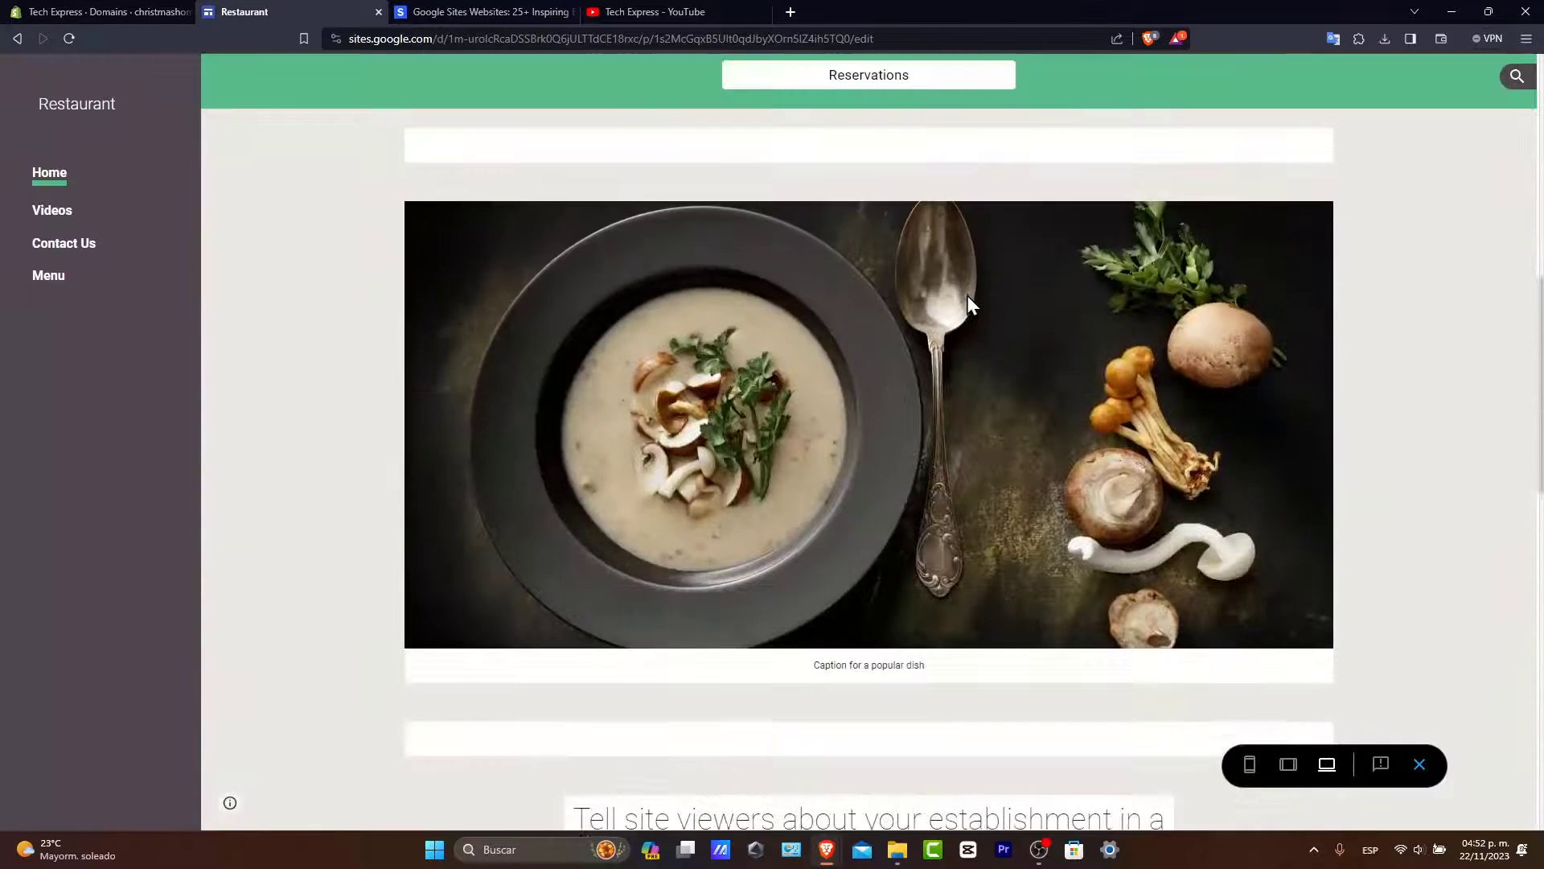
pyautogui.scroll(-15, 969, 298)
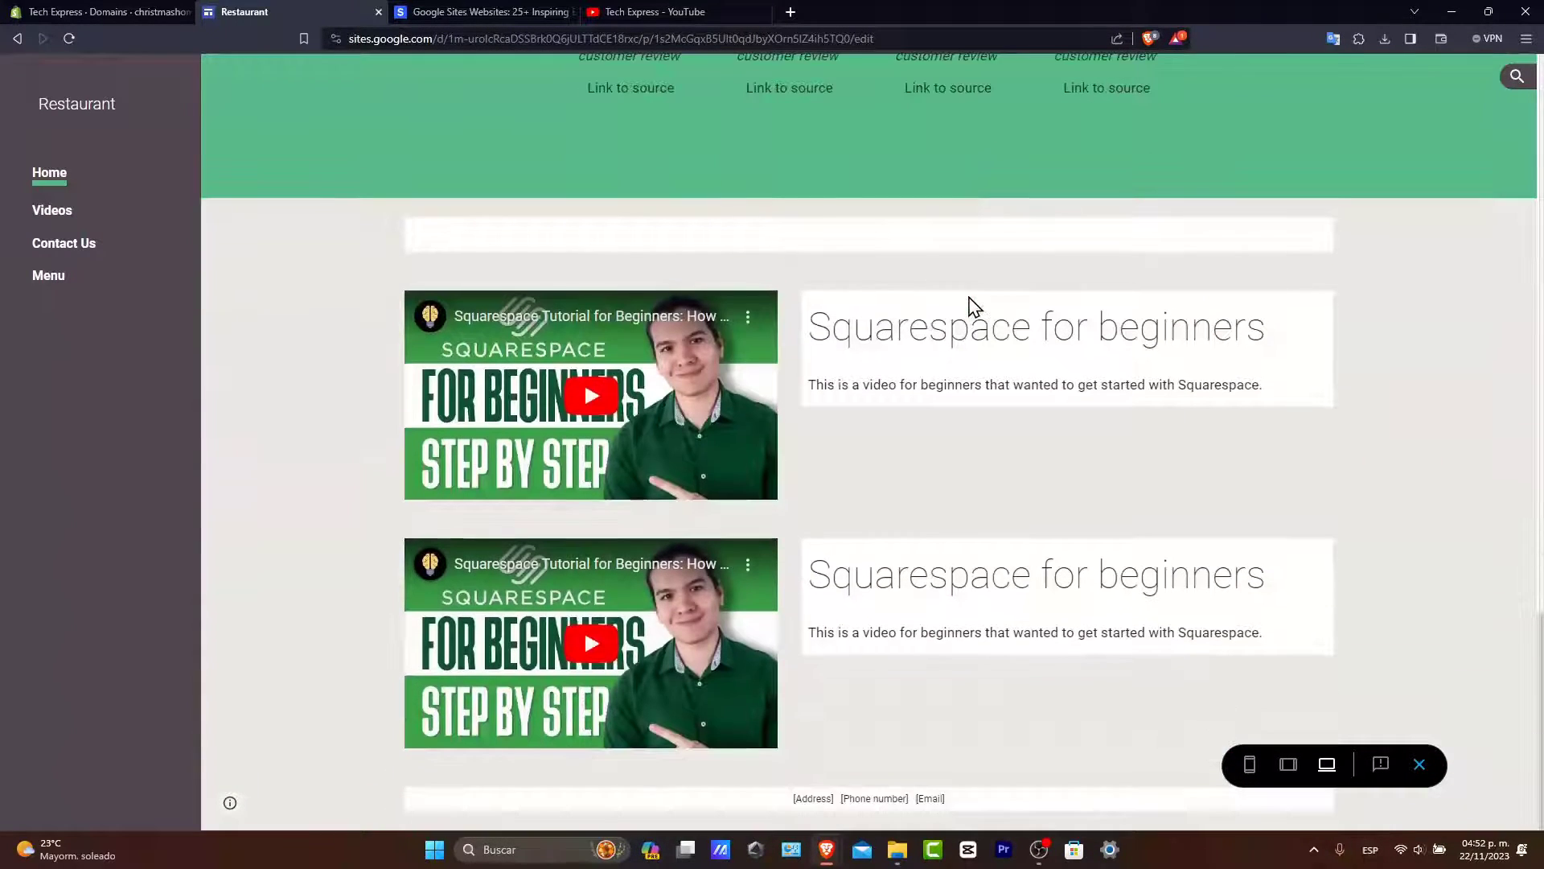
pyautogui.click(655, 481)
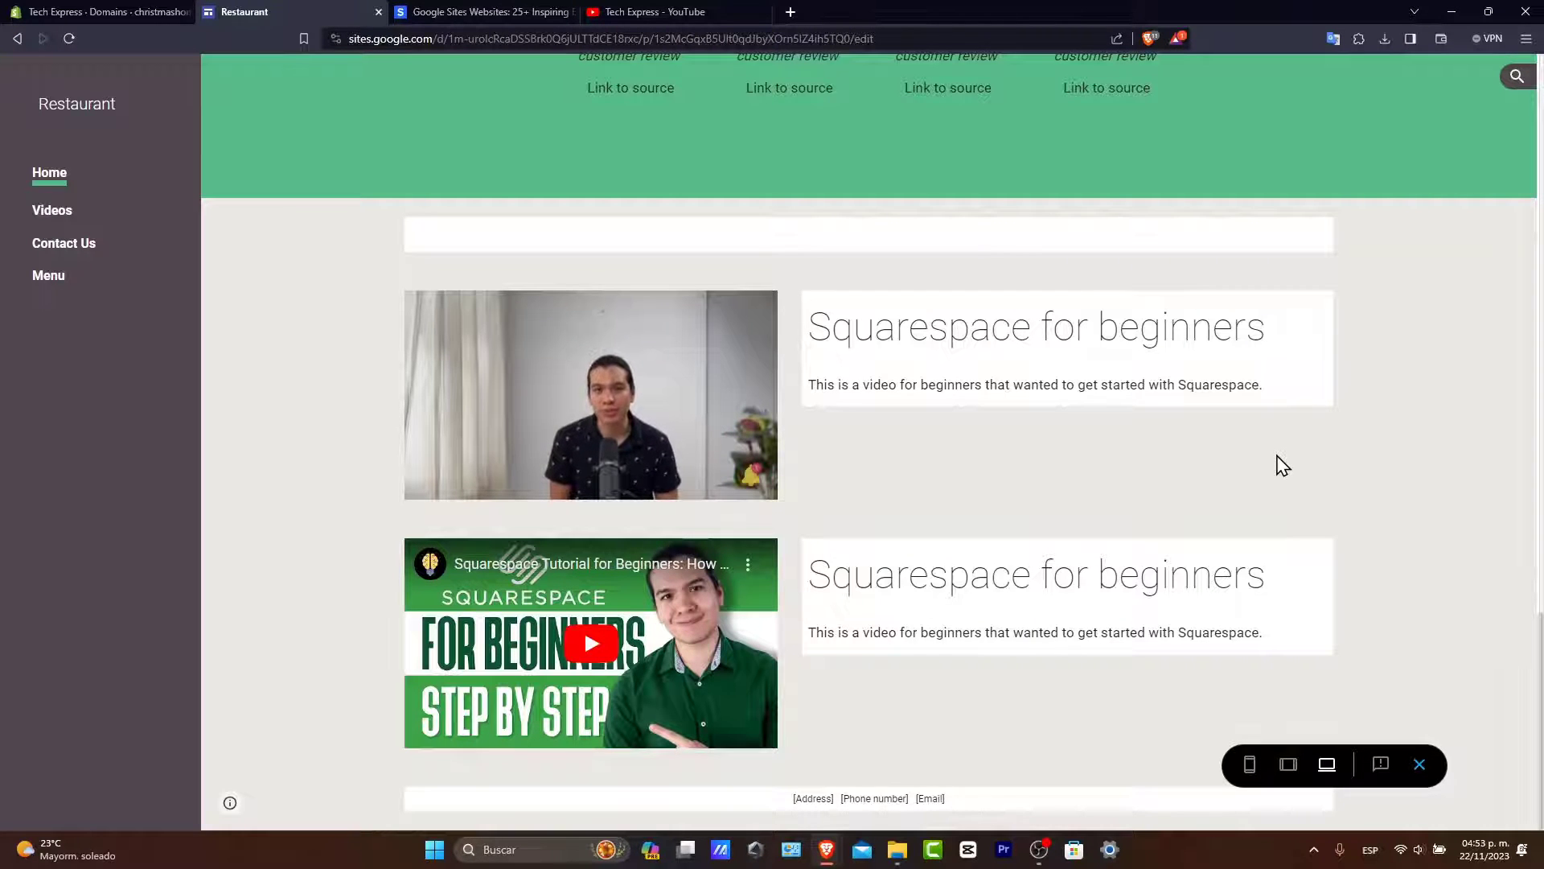
pyautogui.click(1457, 83)
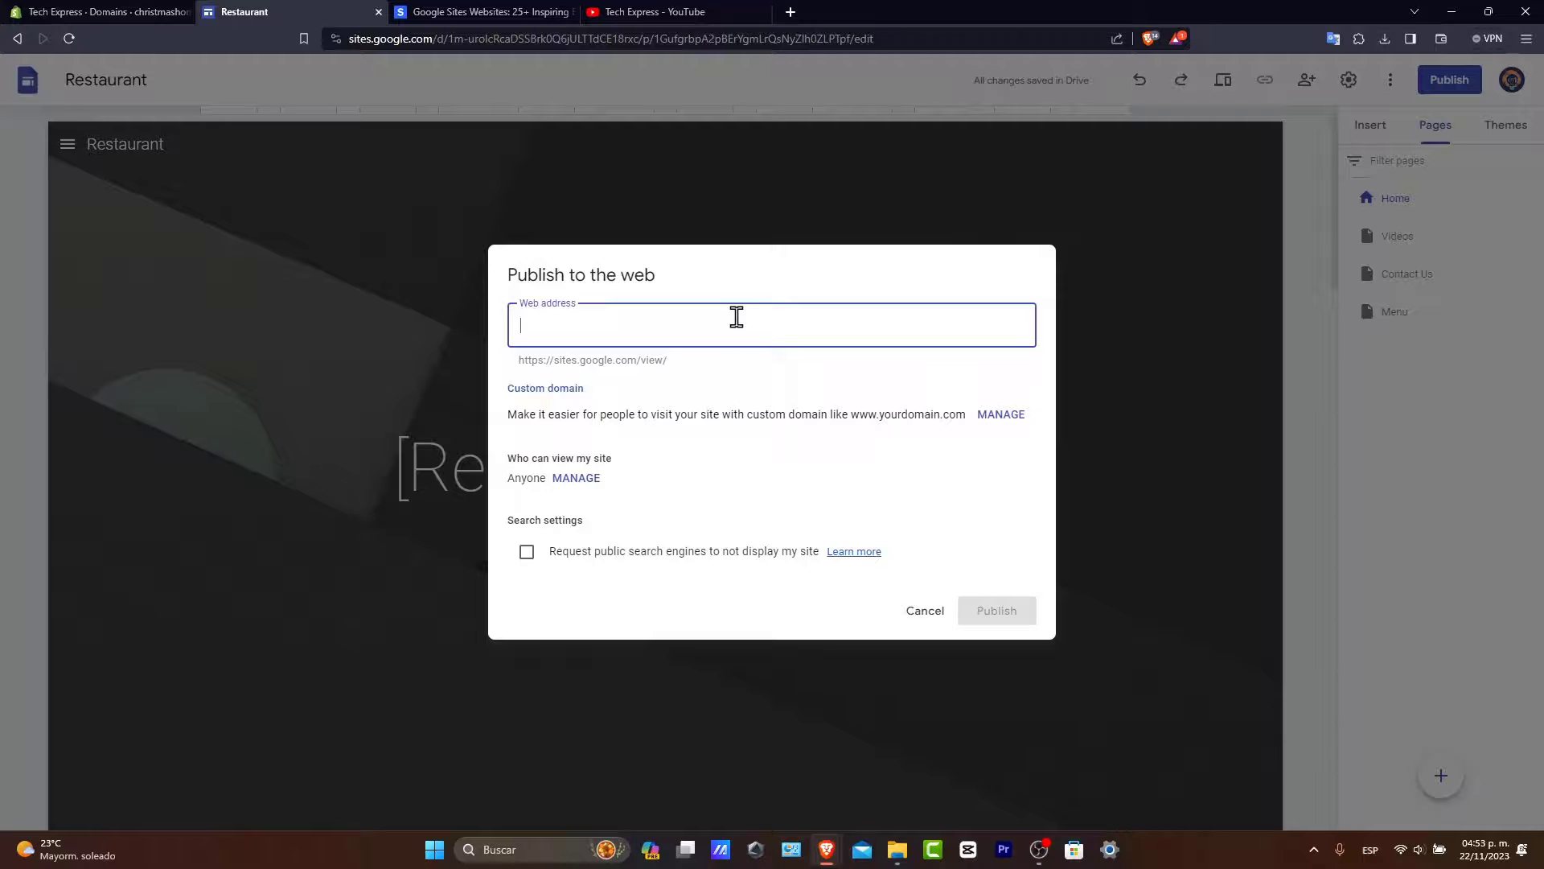
# Publish the site at the web address techexpressvideos and copy its published link.
pyautogui.write('t')
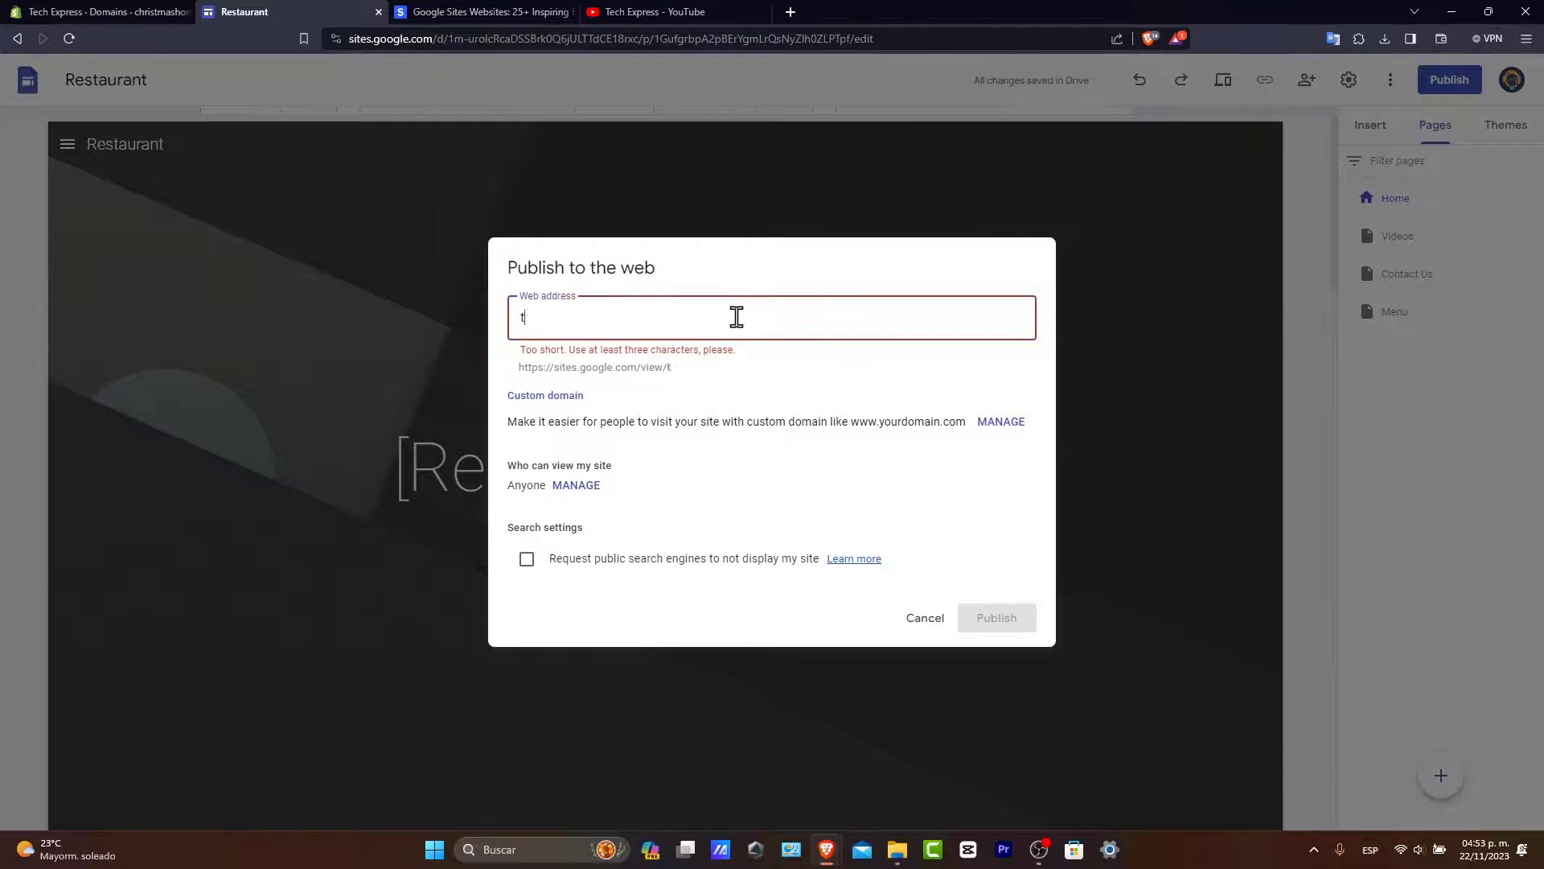
pyautogui.write('echexpressvi')
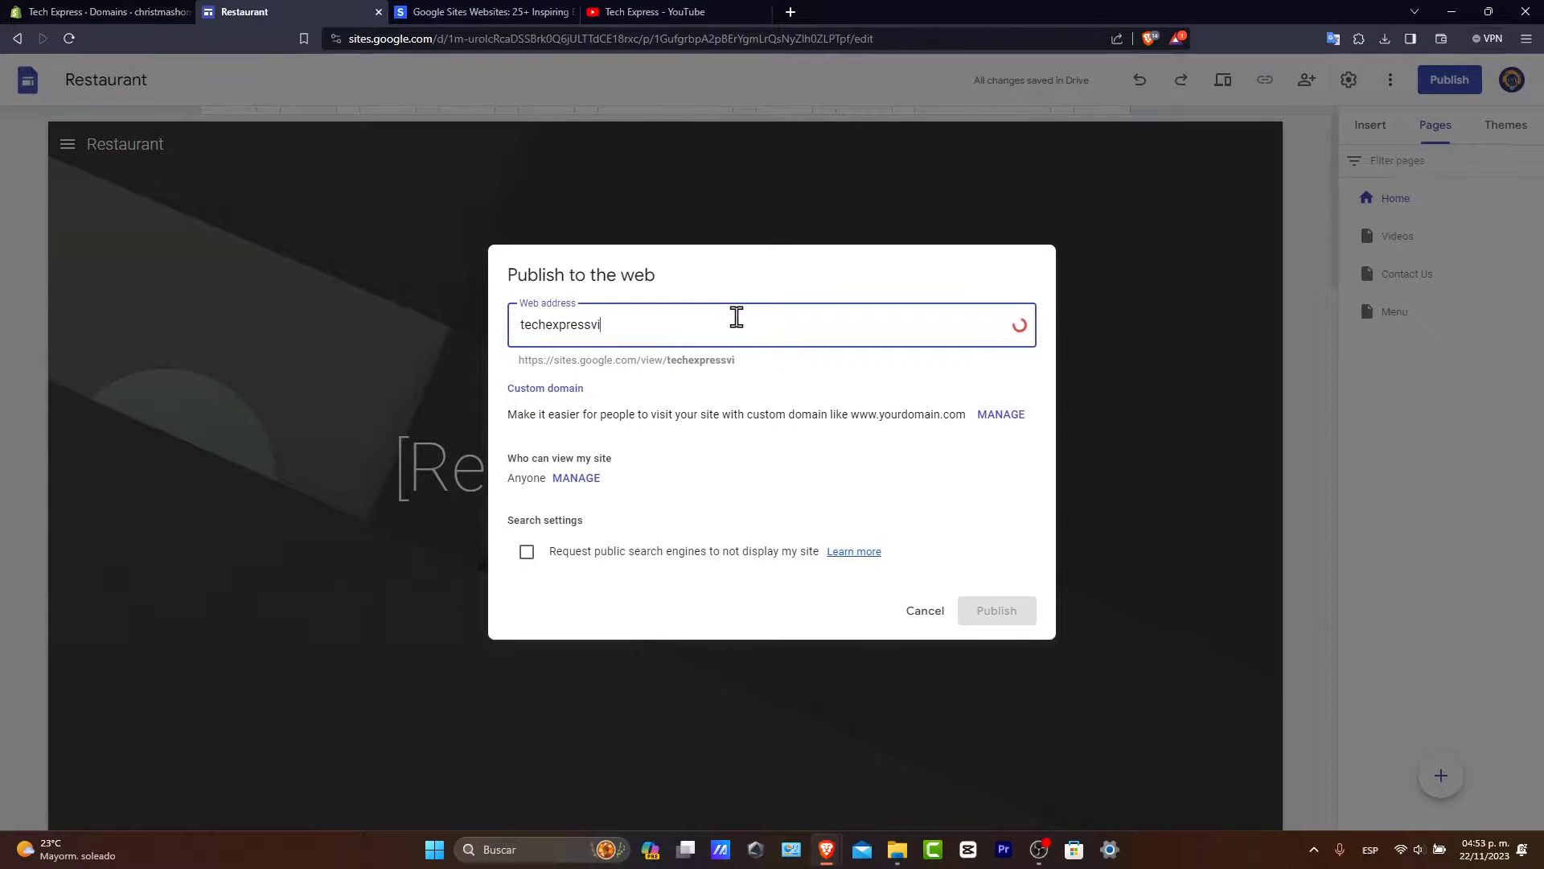
pyautogui.write('deos')
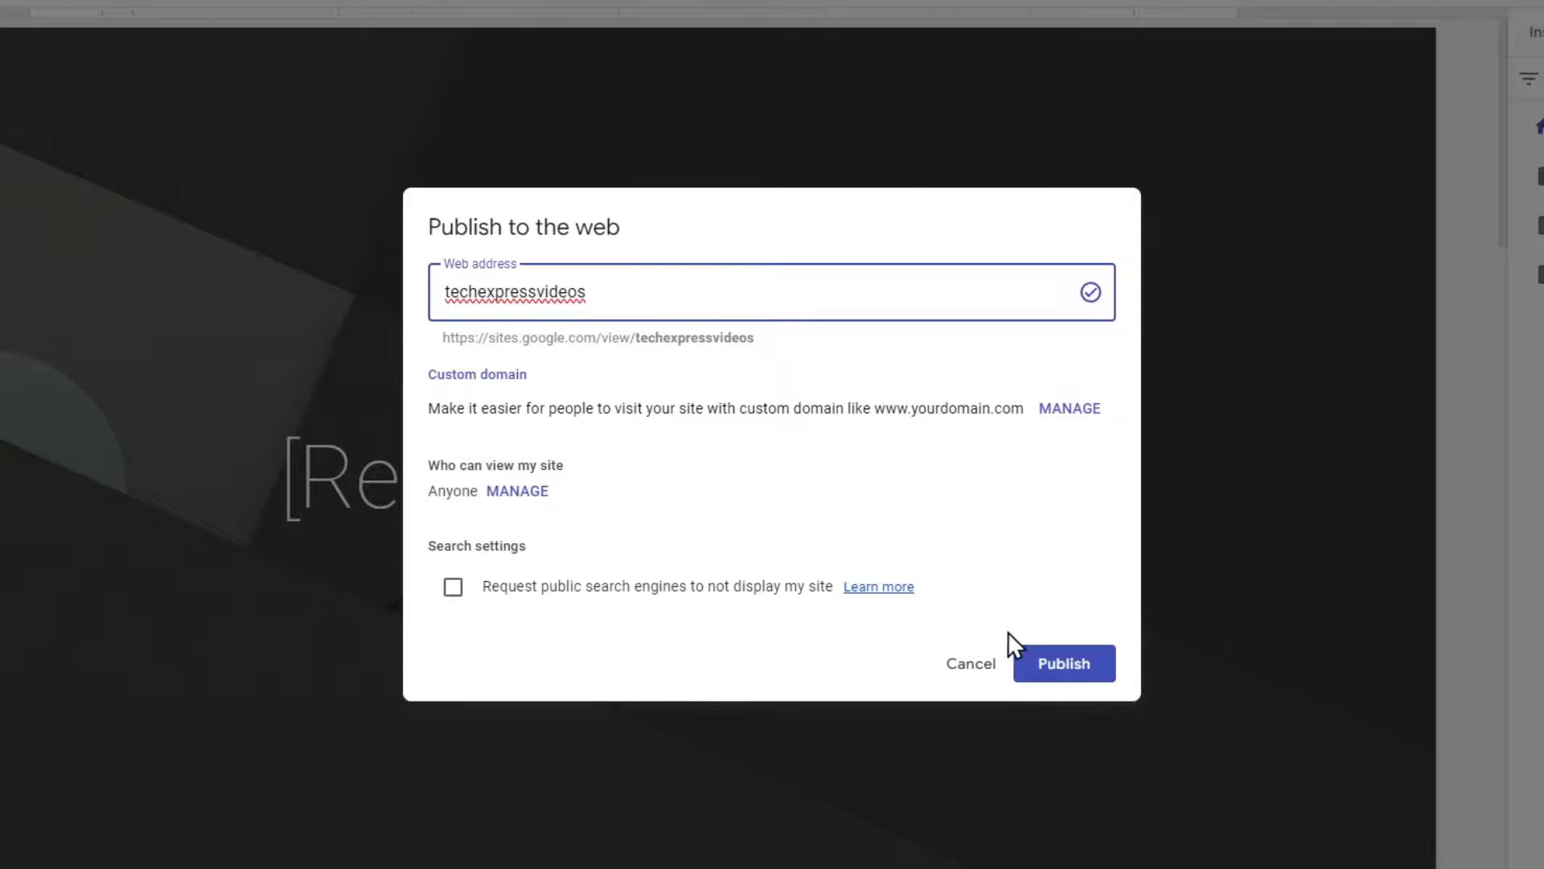
pyautogui.click(1022, 656)
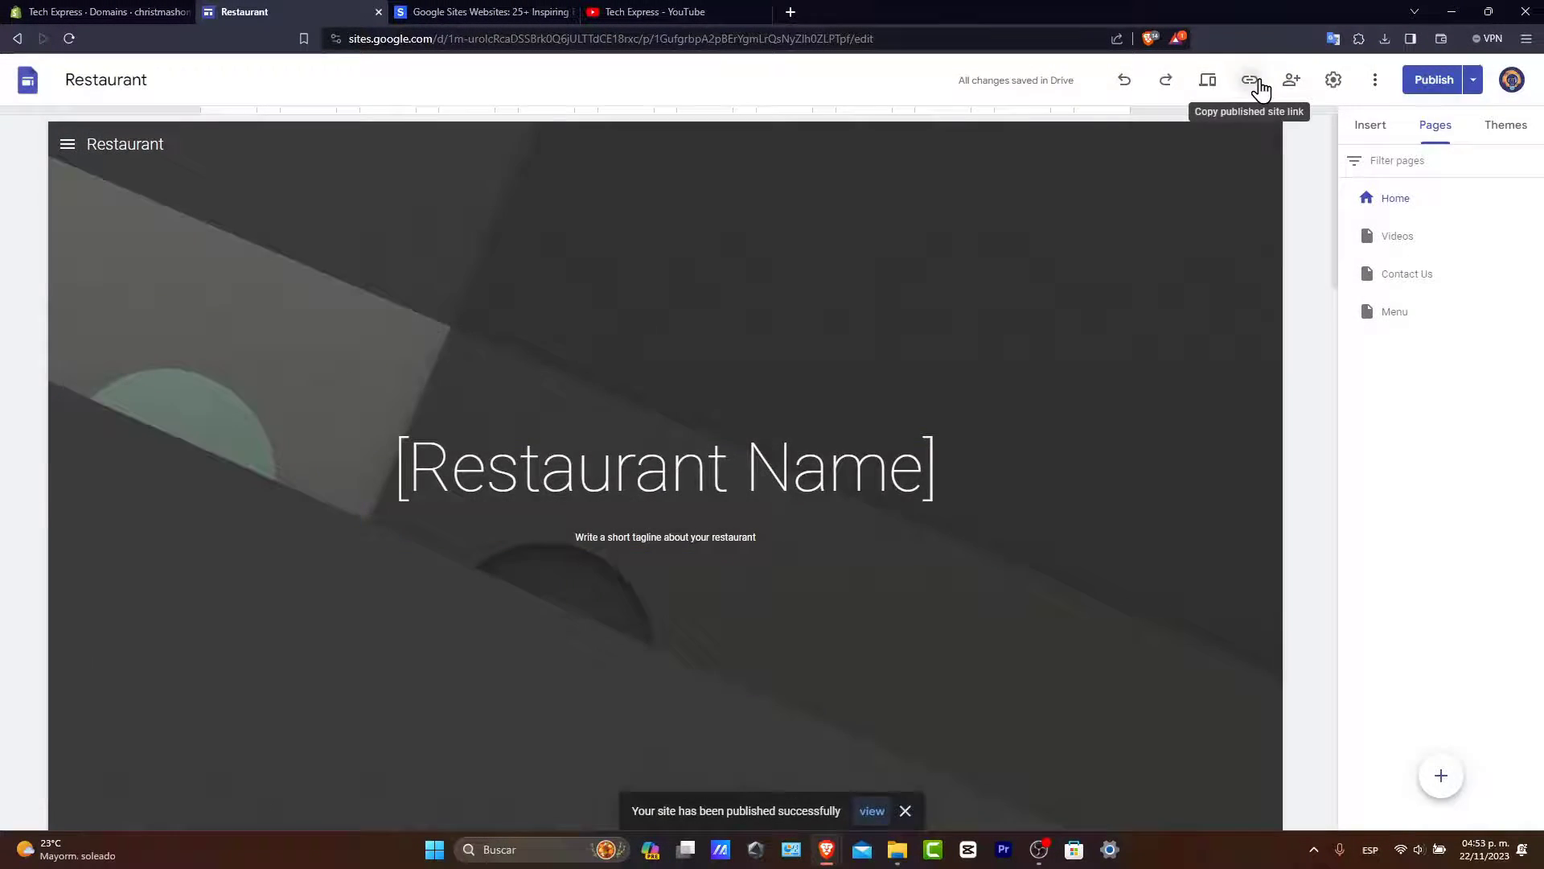
pyautogui.click(1294, 56)
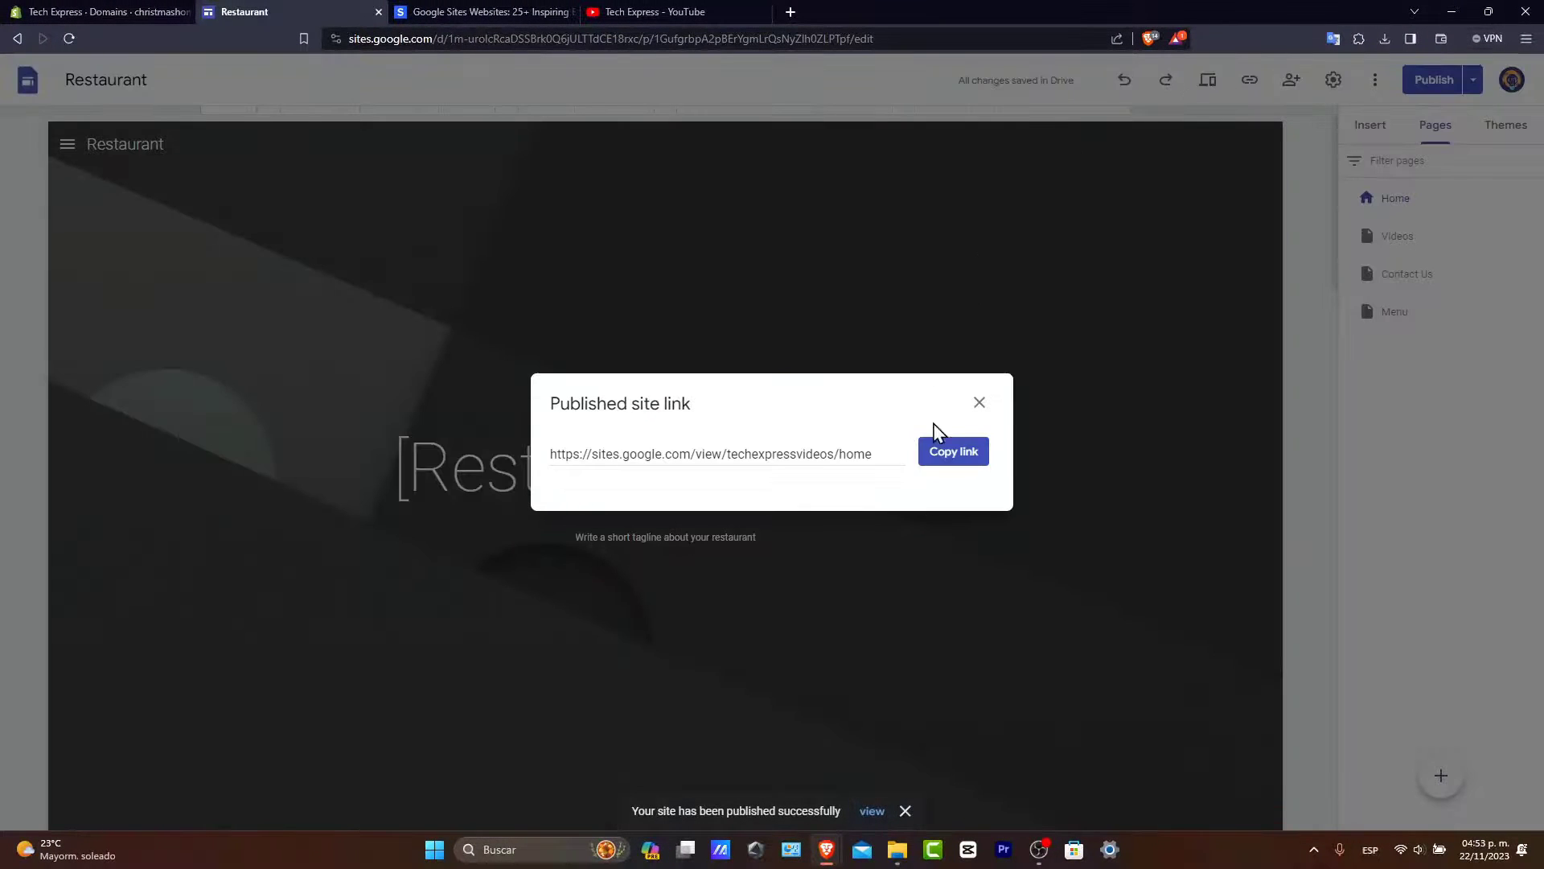
pyautogui.click(937, 453)
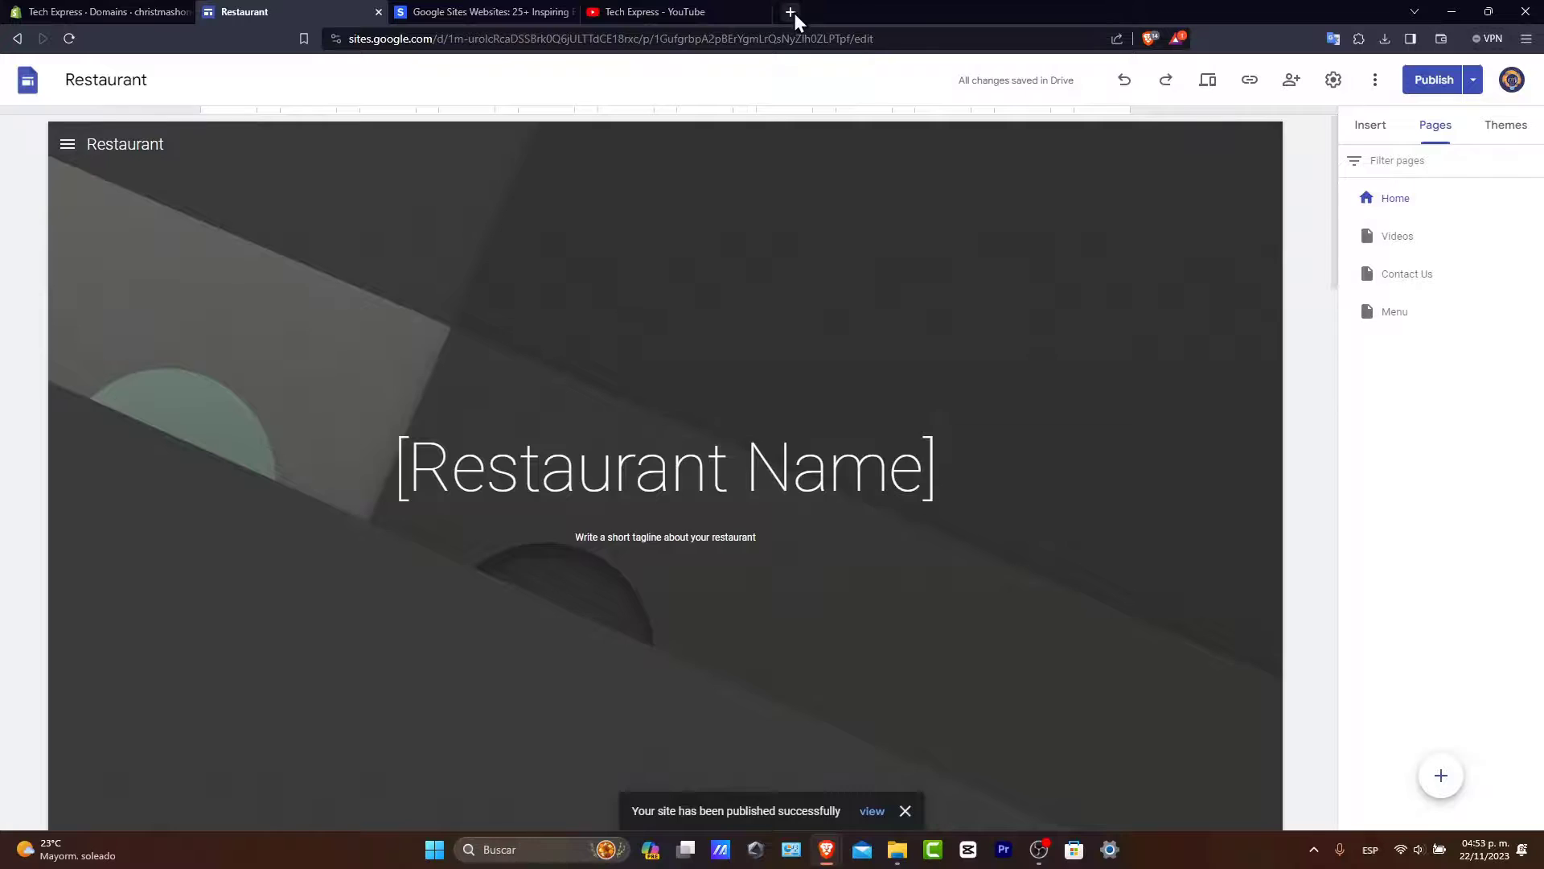
# Load sites.google.com/view/techexpressvideos/home in a new tab and review its press coverage and video sections.
pyautogui.click(790, 12)
pyautogui.hotkey('ctrl', 'v')
pyautogui.press('Return')
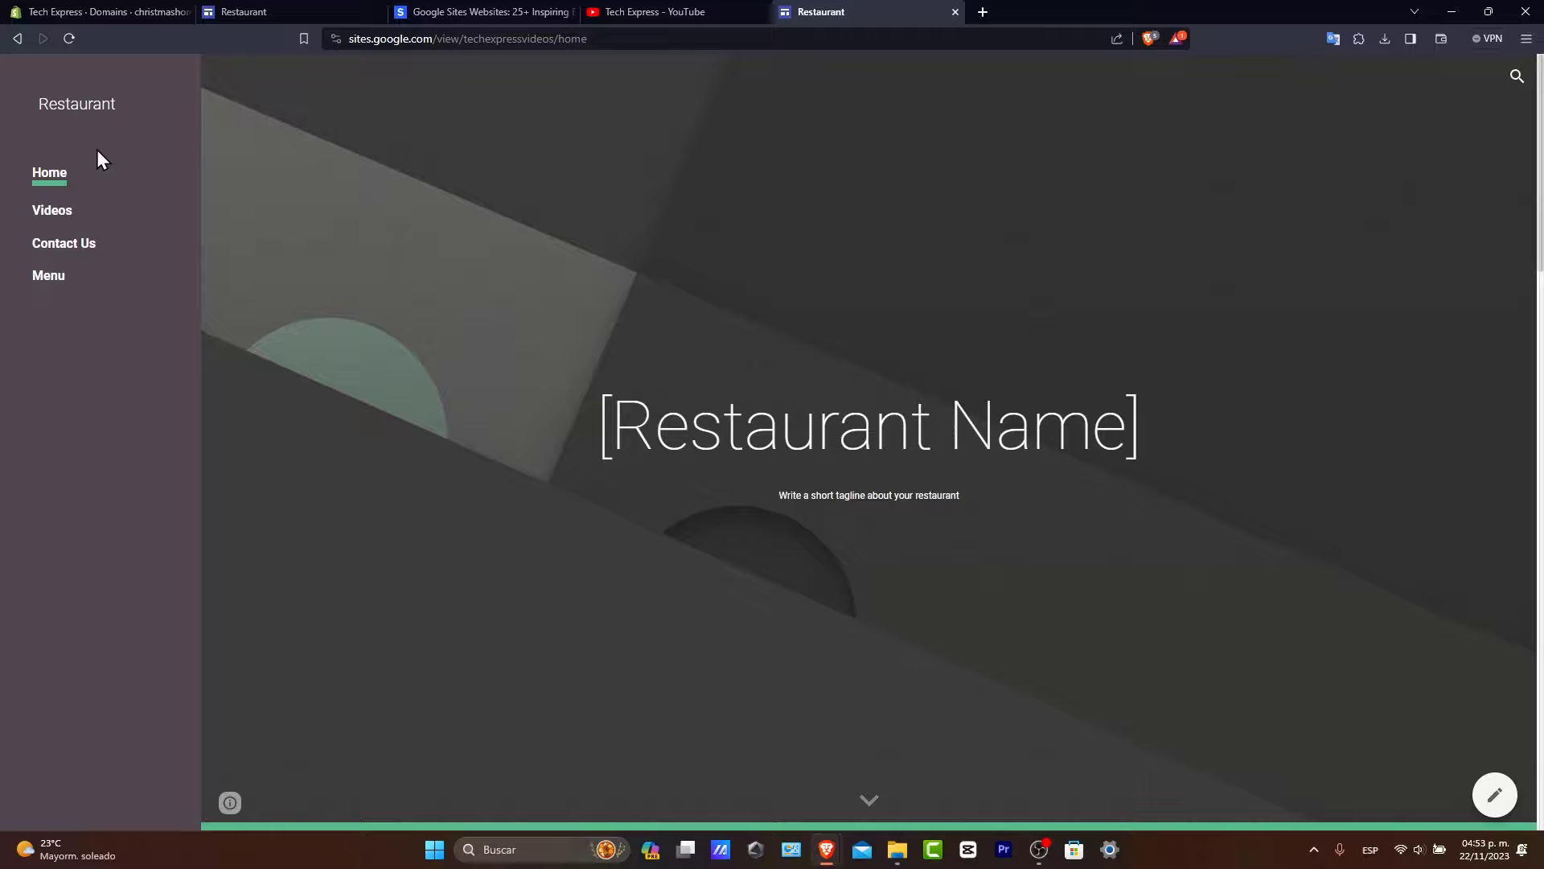
pyautogui.scroll(-10, 1148, 369)
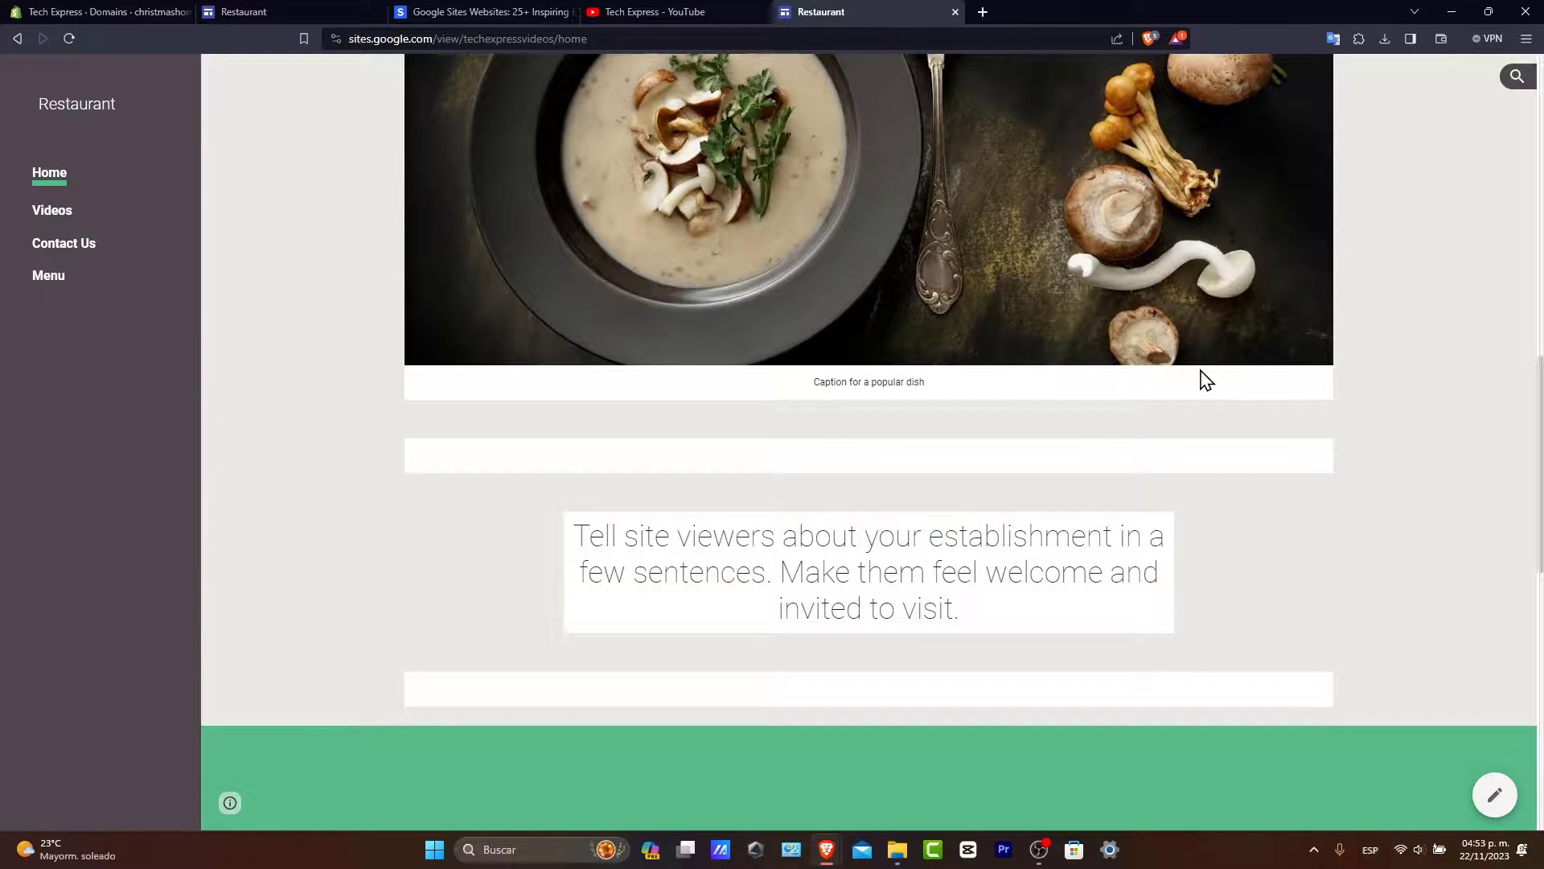
pyautogui.scroll(-6, 1207, 380)
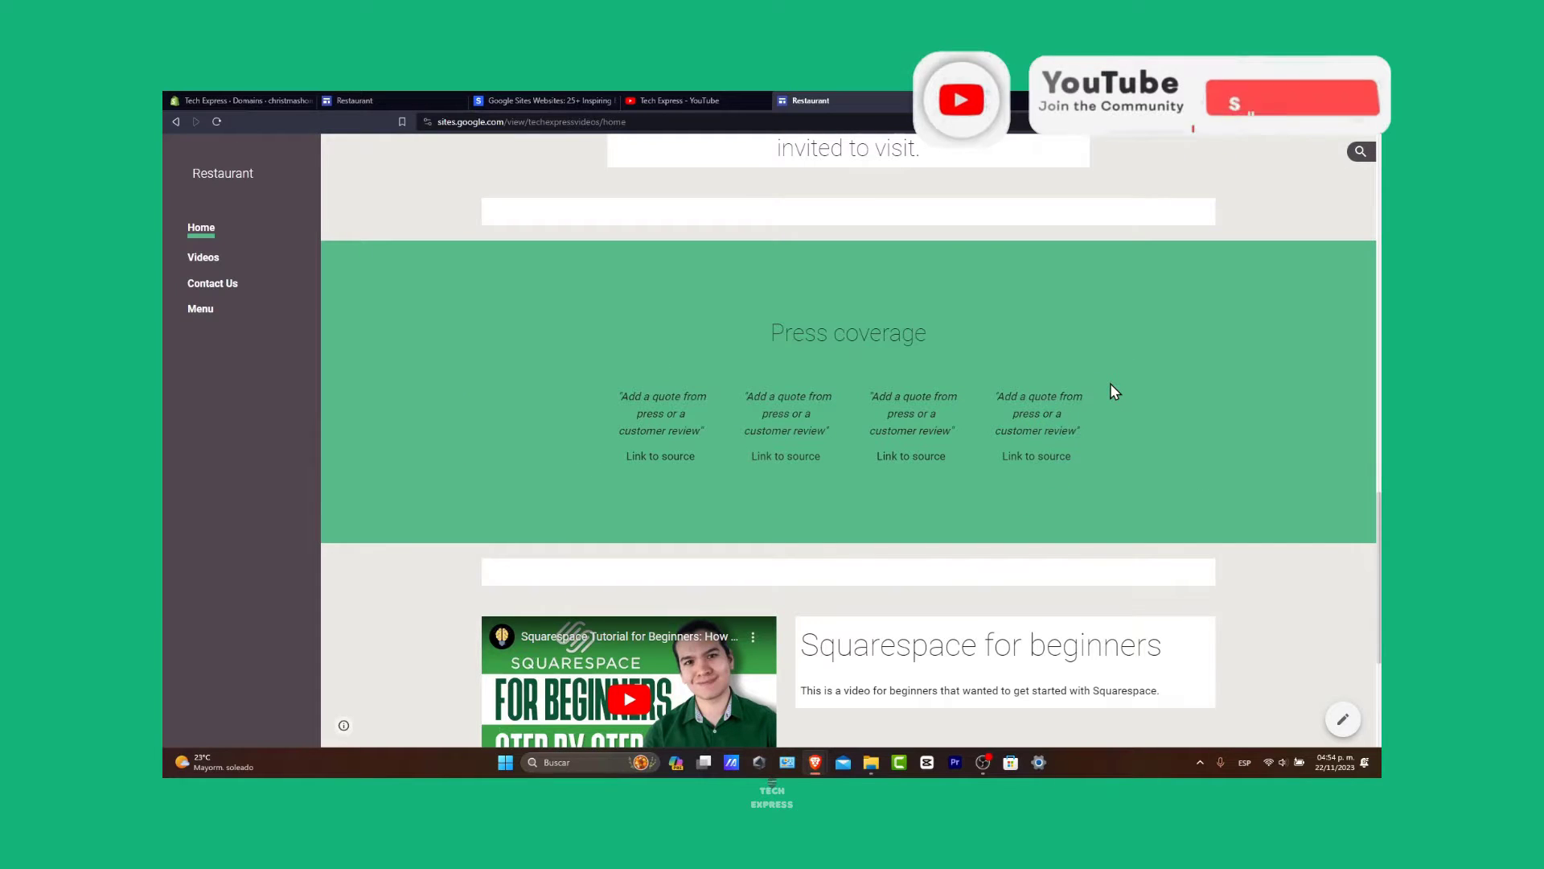
pyautogui.scroll(-3, 1108, 398)
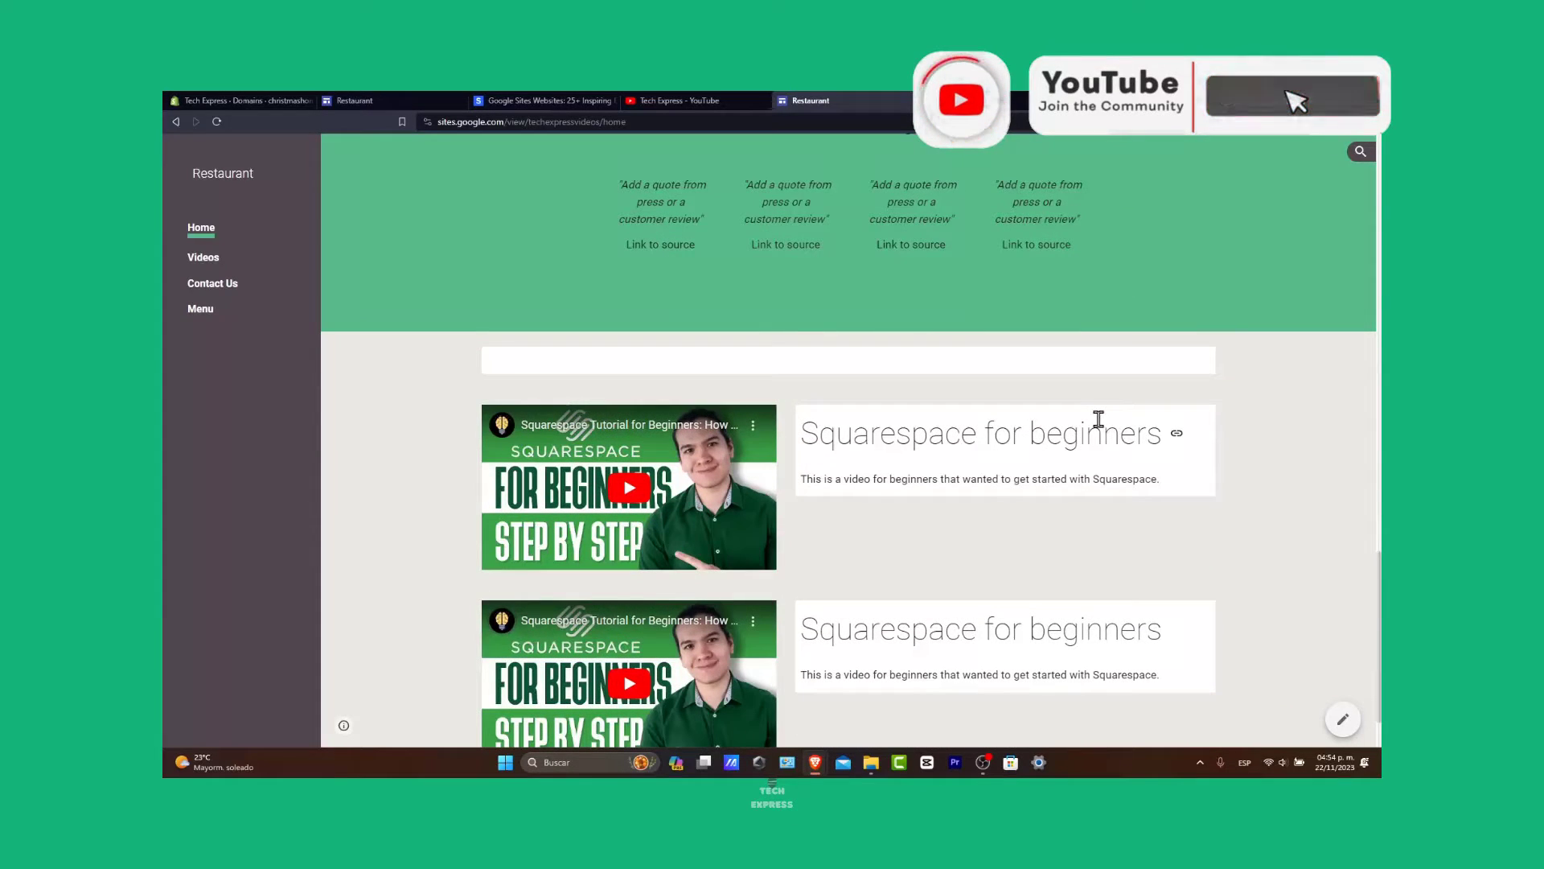